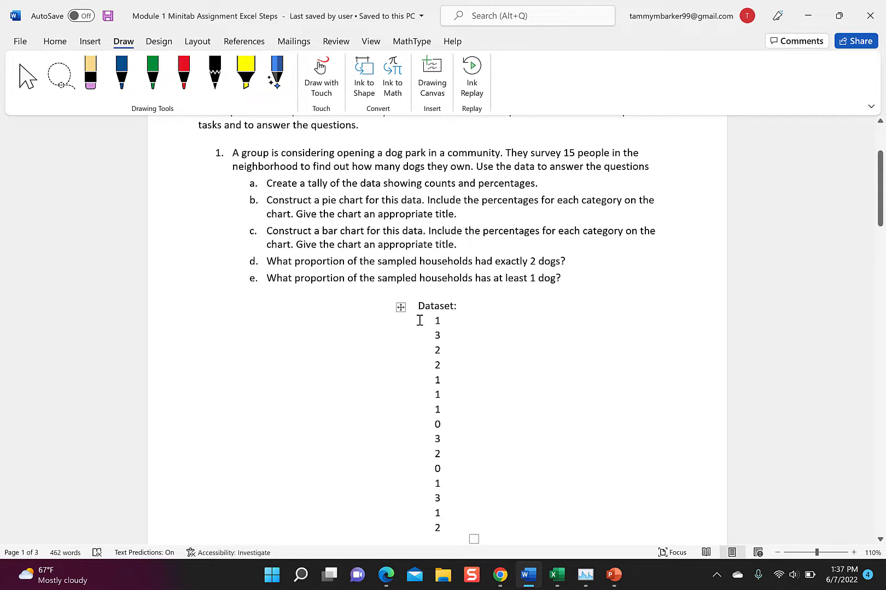
Copy the 15 values listed under Dataset in the dog park question.
{"action": "left_click_drag", "start_coordinate": [419, 320], "coordinate": [451, 528]}
{"action": "key", "text": "ctrl+c"}
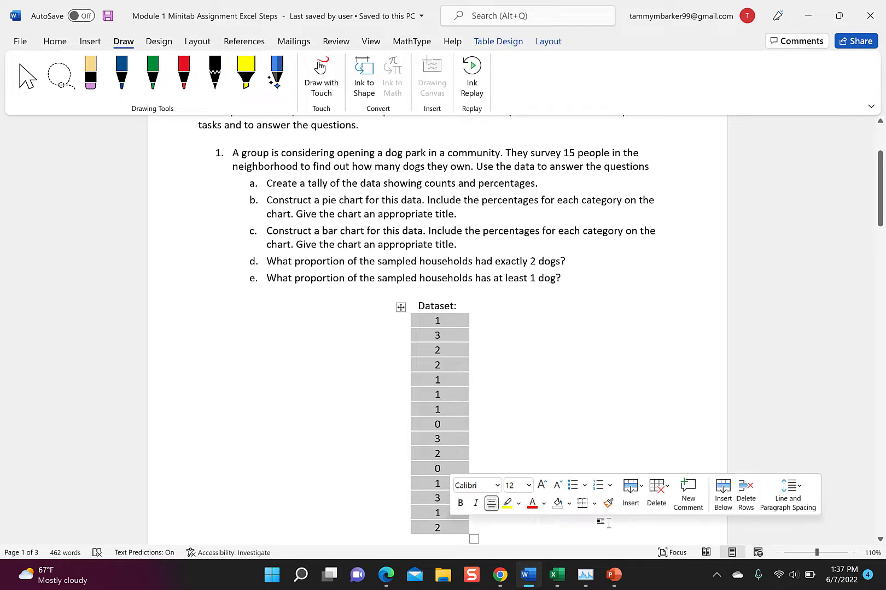
{"action": "right_click", "coordinate": [452, 351]}
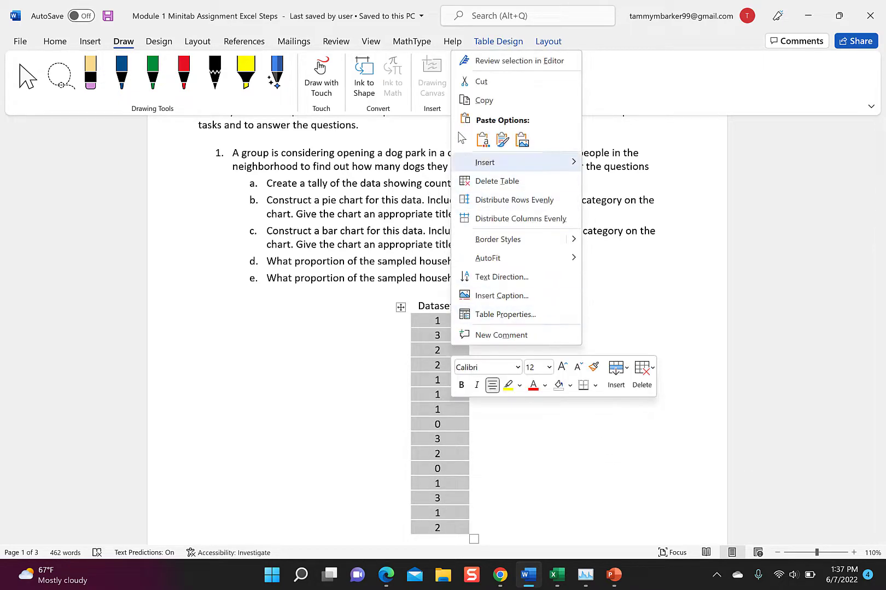
{"action": "left_click", "coordinate": [475, 104]}
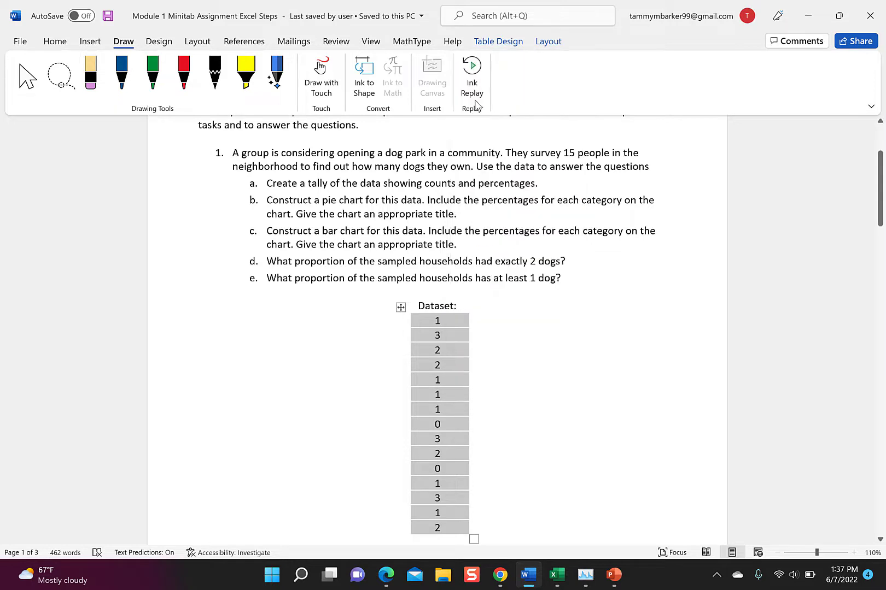
Switch to the blank Excel workbook and paste the copied dataset into column A, starting at A1.
{"action": "left_click", "coordinate": [557, 575]}
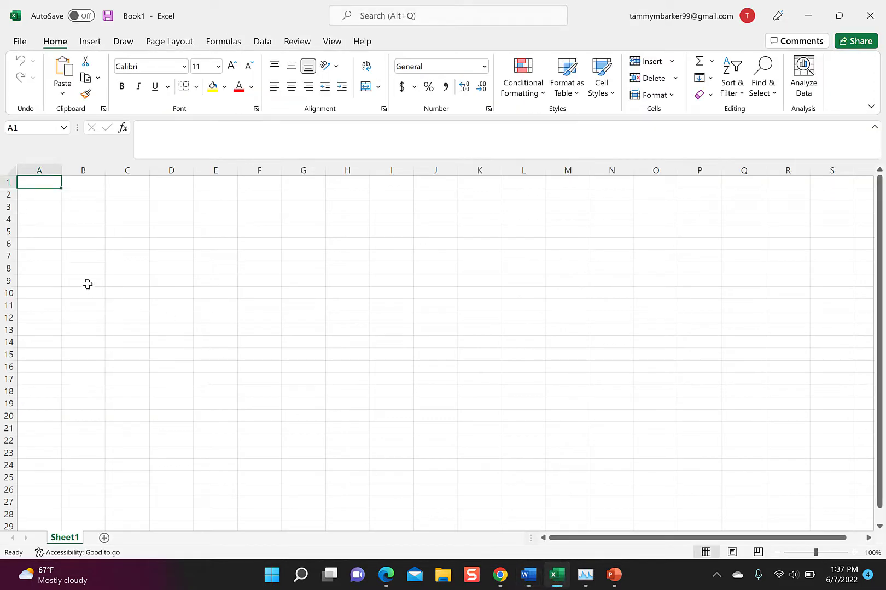
{"action": "right_click", "coordinate": [46, 185]}
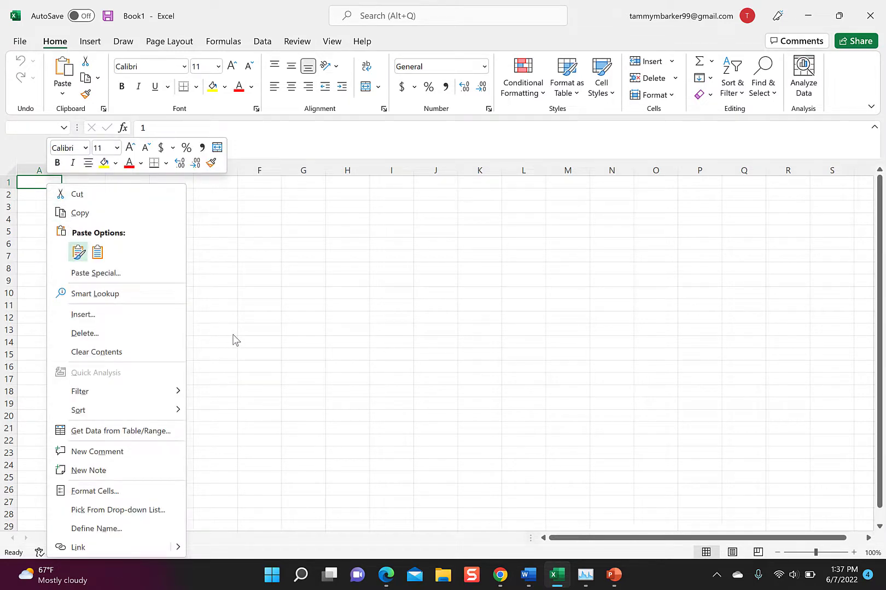
{"action": "key", "text": "Escape"}
{"action": "key", "text": "ctrl+v"}
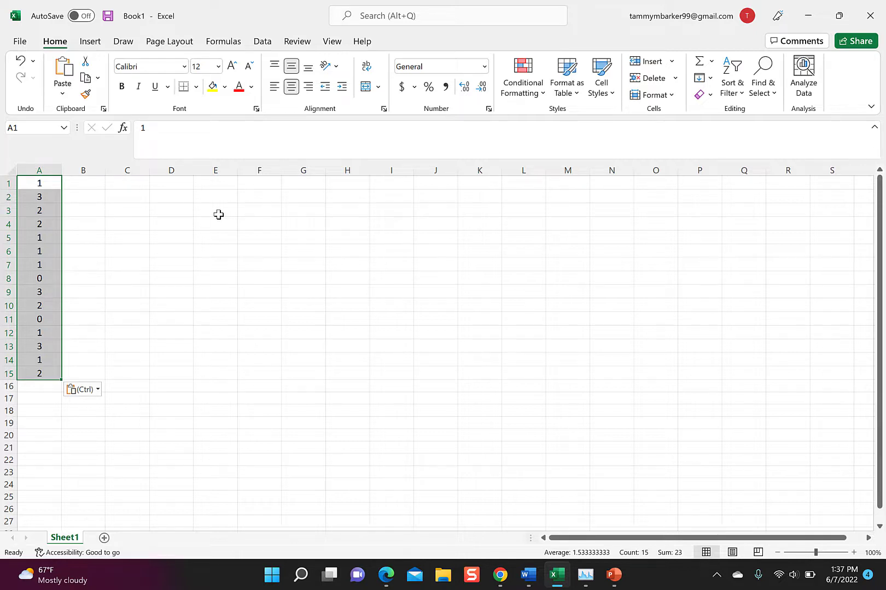
Enter the headers Number of Dogs in D2 and Frequency in E2, and fit column D to its text.
{"action": "left_click", "coordinate": [174, 197]}
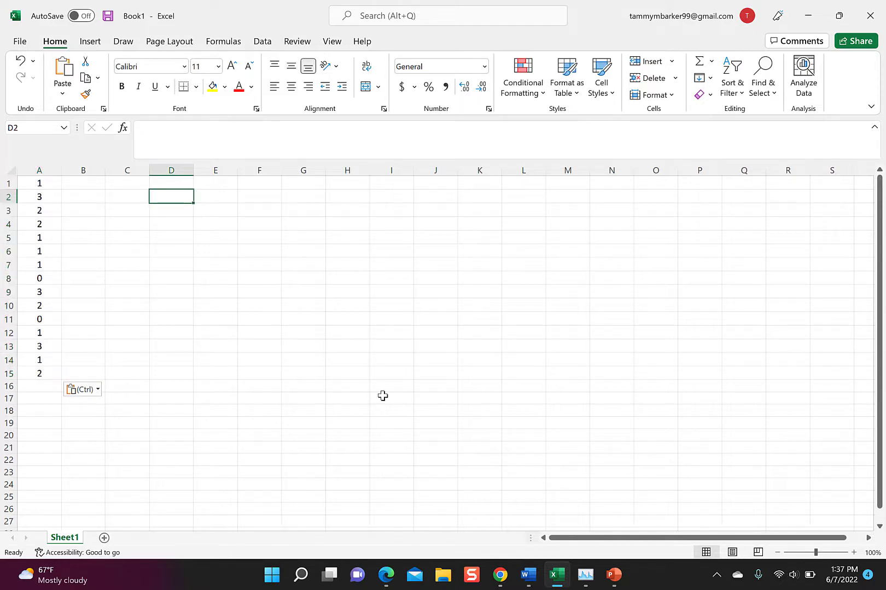
{"action": "type", "text": "Num"}
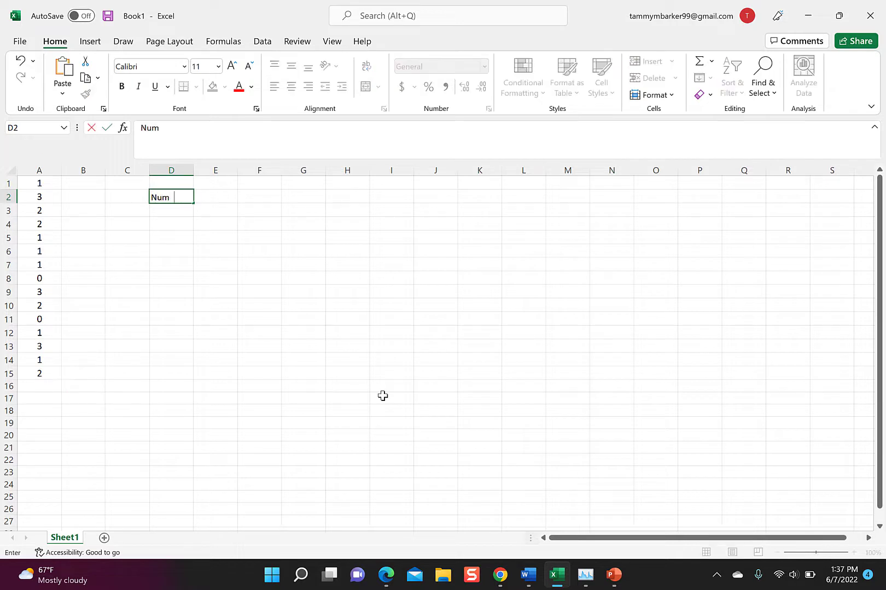
{"action": "type", "text": "ber of Dogs"}
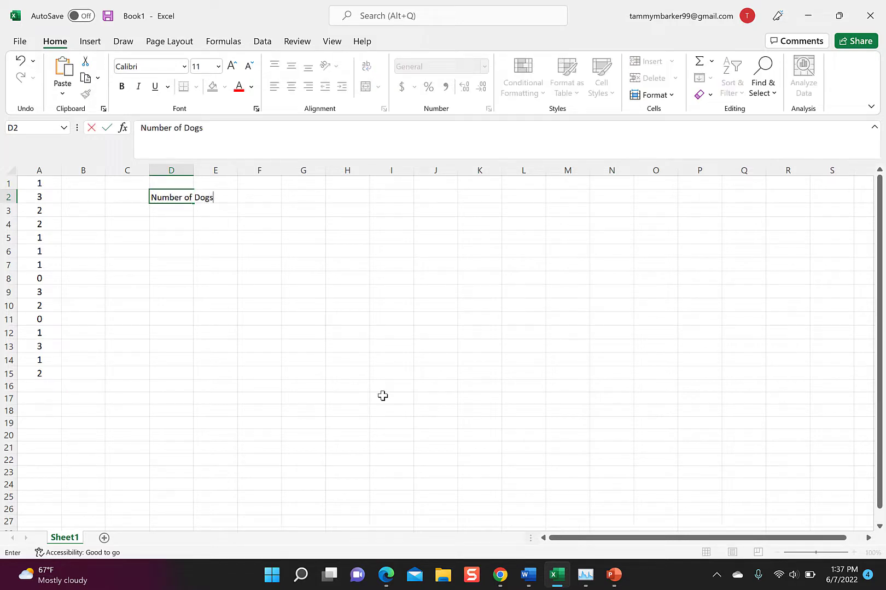
{"action": "key", "text": "Tab"}
{"action": "type", "text": "Frequency"}
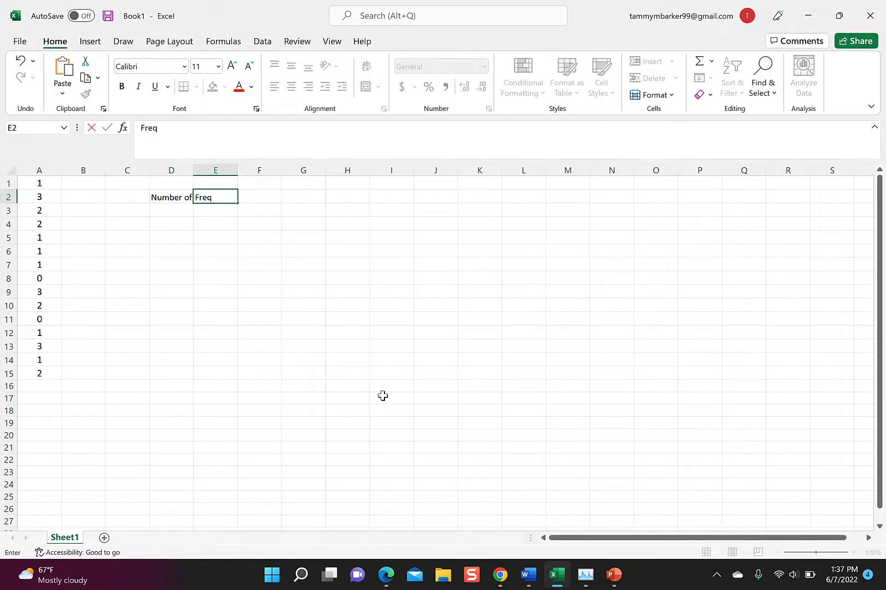
{"action": "left_click", "coordinate": [383, 396]}
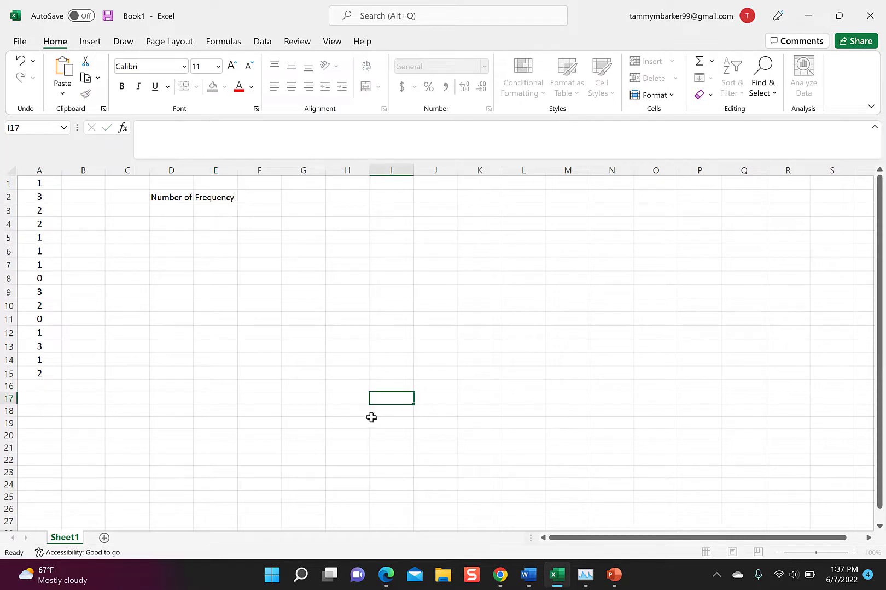
{"action": "double_click", "coordinate": [192, 171]}
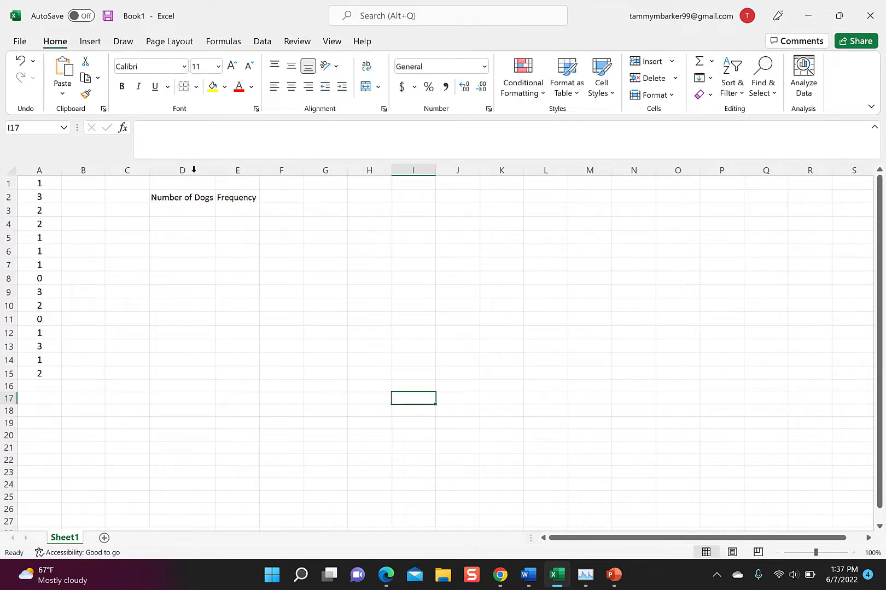
List the categories 0, 1, 2 and 3 under Number of Dogs in D3:D6.
{"action": "left_click", "coordinate": [195, 214]}
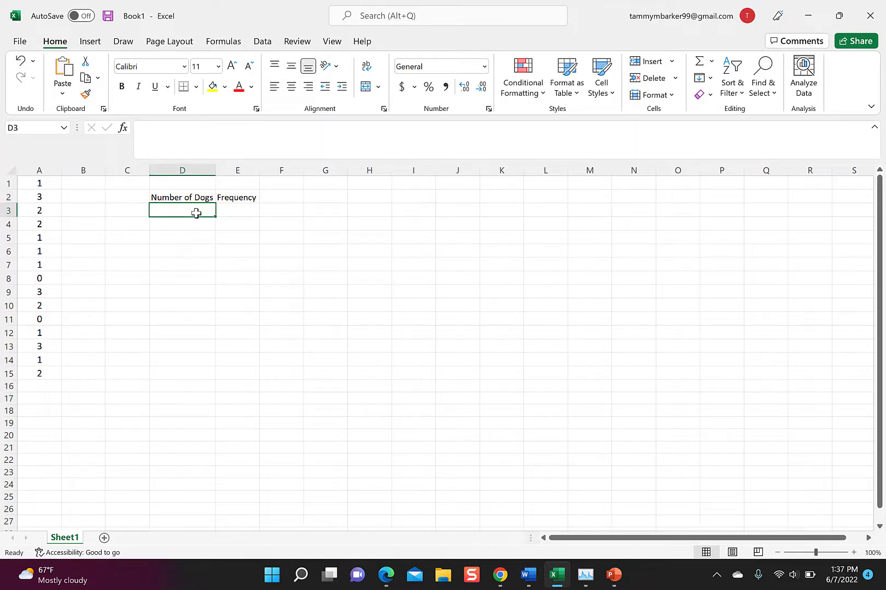
{"action": "type", "text": "0"}
{"action": "key", "text": "Return"}
{"action": "type", "text": "1"}
{"action": "key", "text": "Return"}
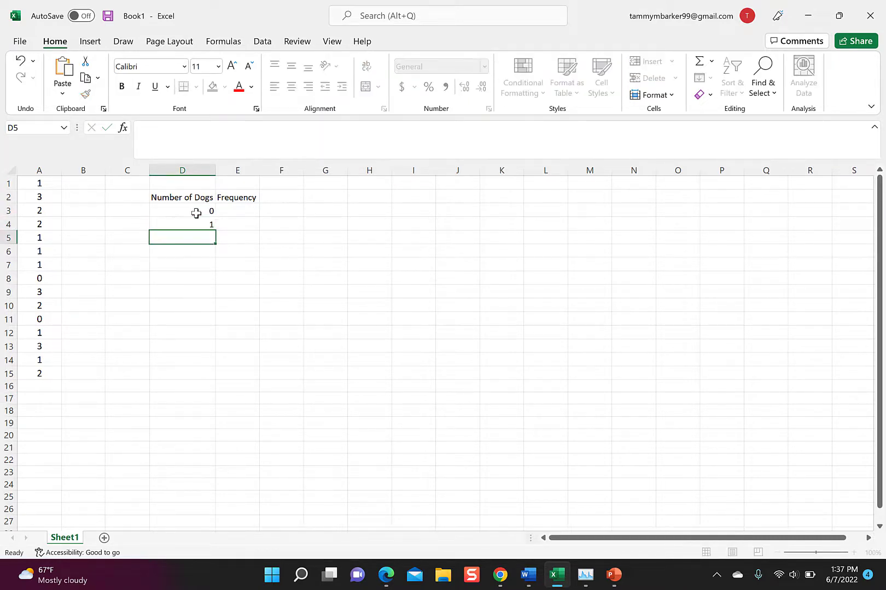
{"action": "type", "text": "2"}
{"action": "key", "text": "Return"}
{"action": "type", "text": "3"}
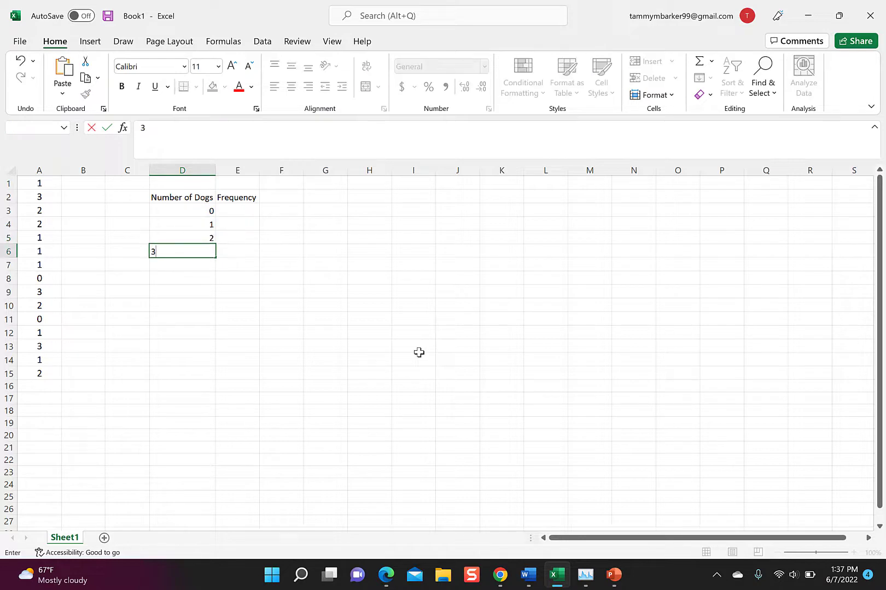
{"action": "key", "text": "Tab"}
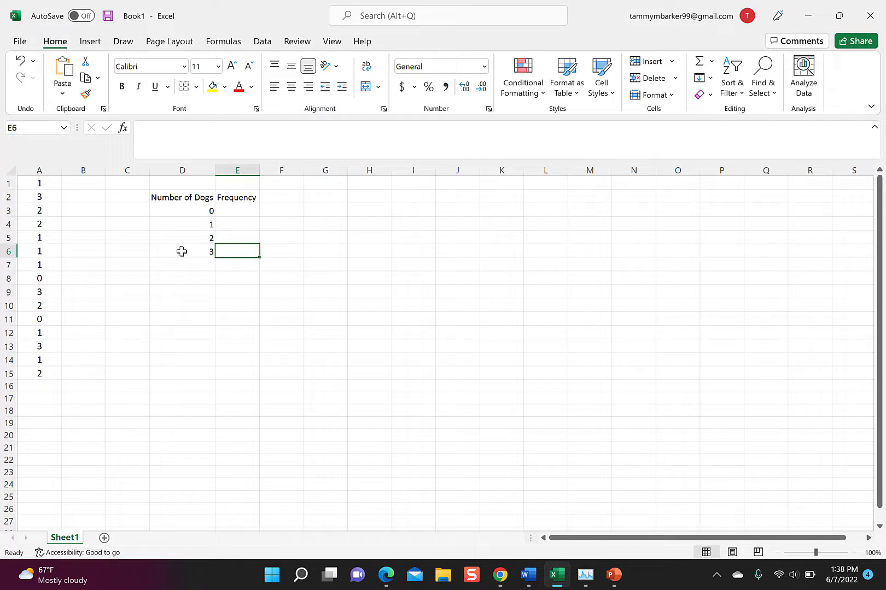
Fill E3:E6 with the array formula =FREQUENCY(A1:A15,D3:D6).
{"action": "left_click_drag", "start_coordinate": [236, 211], "coordinate": [237, 251]}
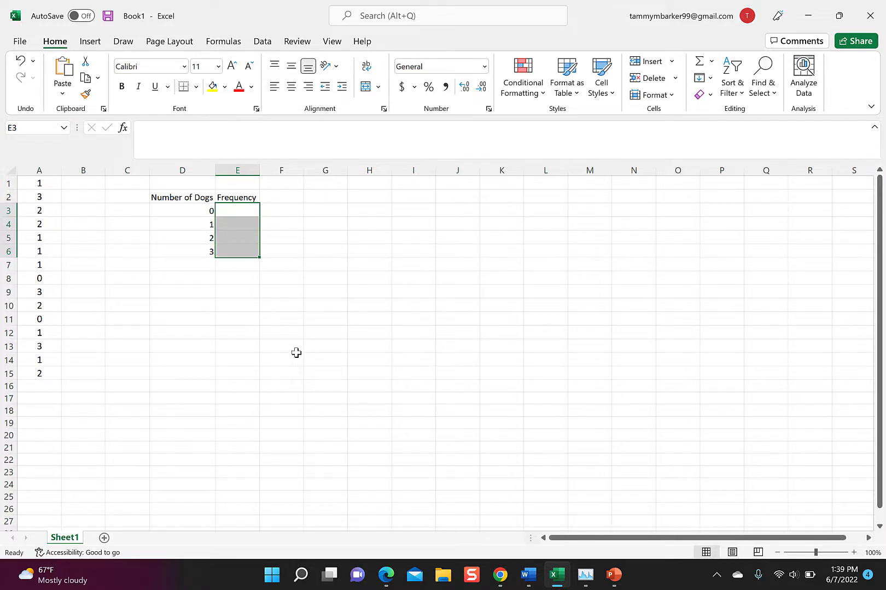
{"action": "type", "text": "=fre"}
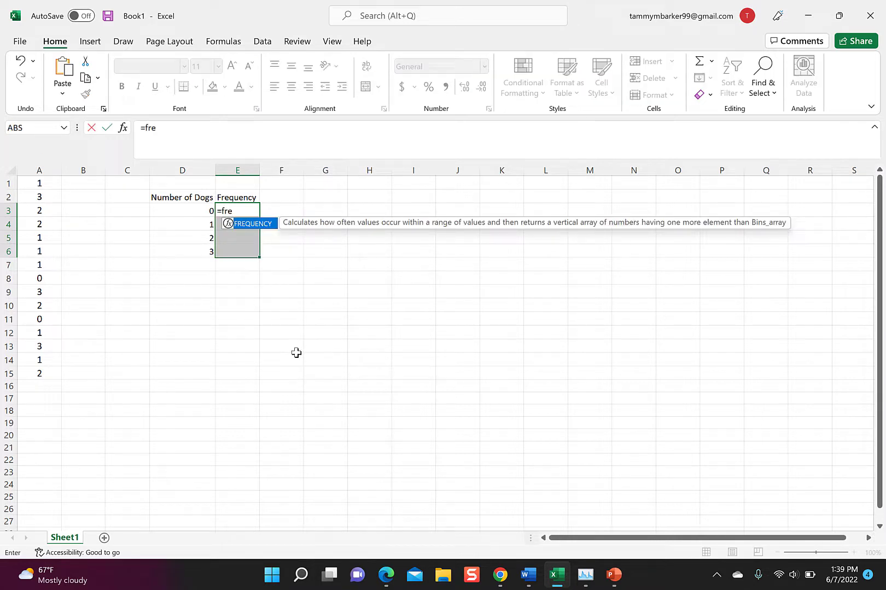
{"action": "type", "text": "quency("}
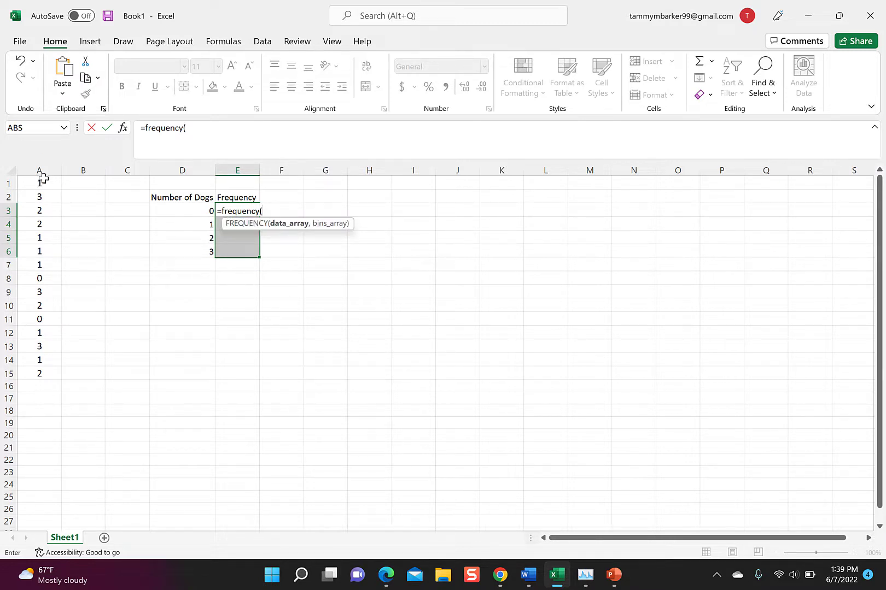
{"action": "left_click_drag", "start_coordinate": [42, 184], "coordinate": [42, 374]}
{"action": "type", "text": ","}
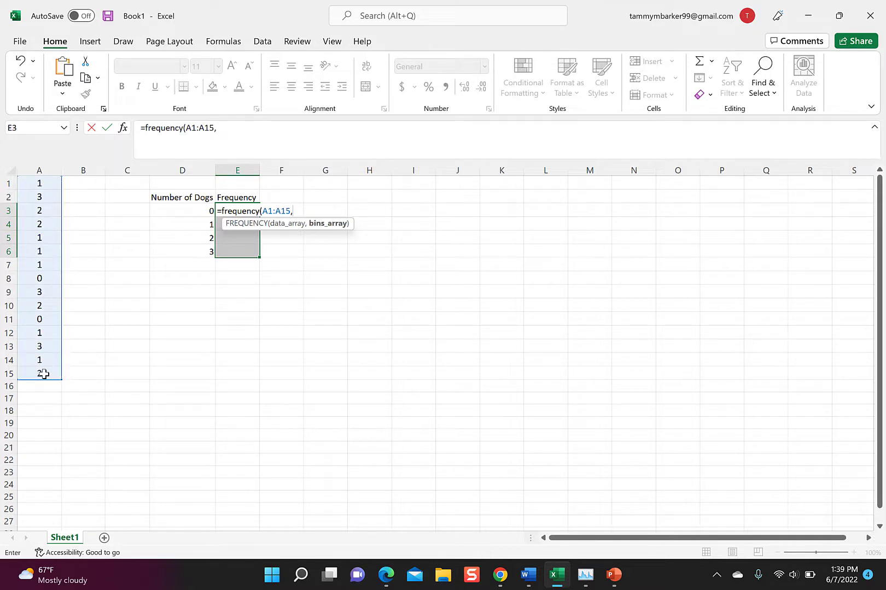
{"action": "left_click_drag", "start_coordinate": [205, 209], "coordinate": [205, 253]}
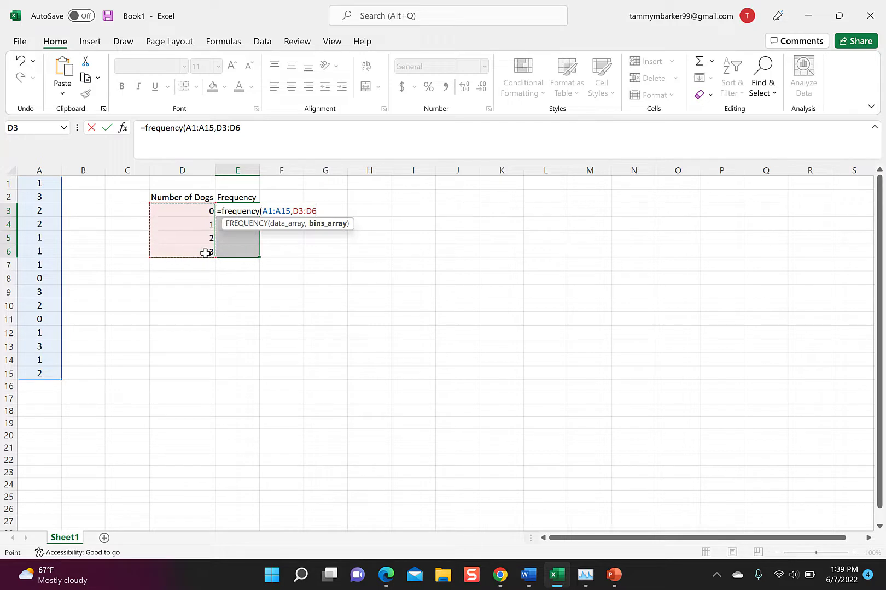
{"action": "type", "text": ")"}
{"action": "key", "text": "ctrl+shift+Return"}
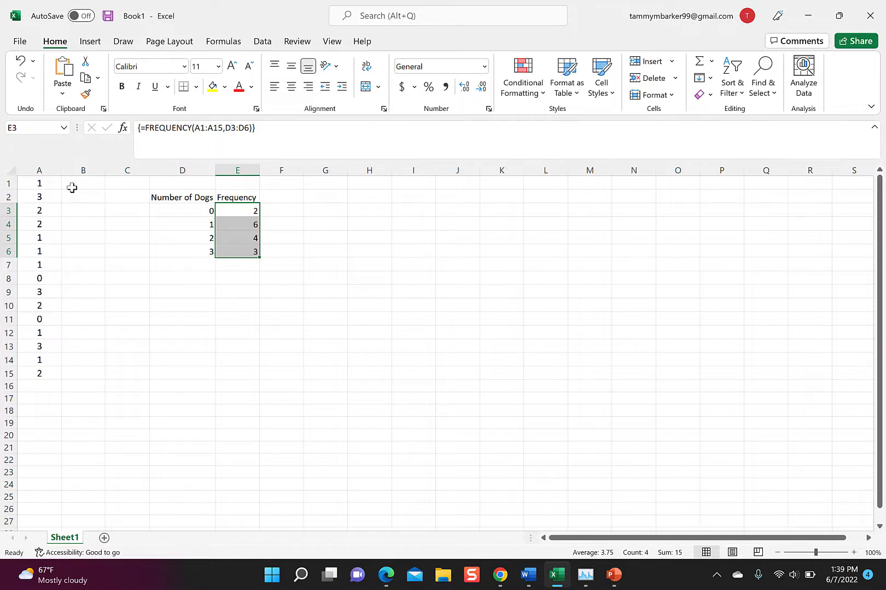
Analyze the data in A1:A15 and insert the suggested Count of 'Field1' PivotTable.
{"action": "left_click_drag", "start_coordinate": [43, 182], "coordinate": [44, 374]}
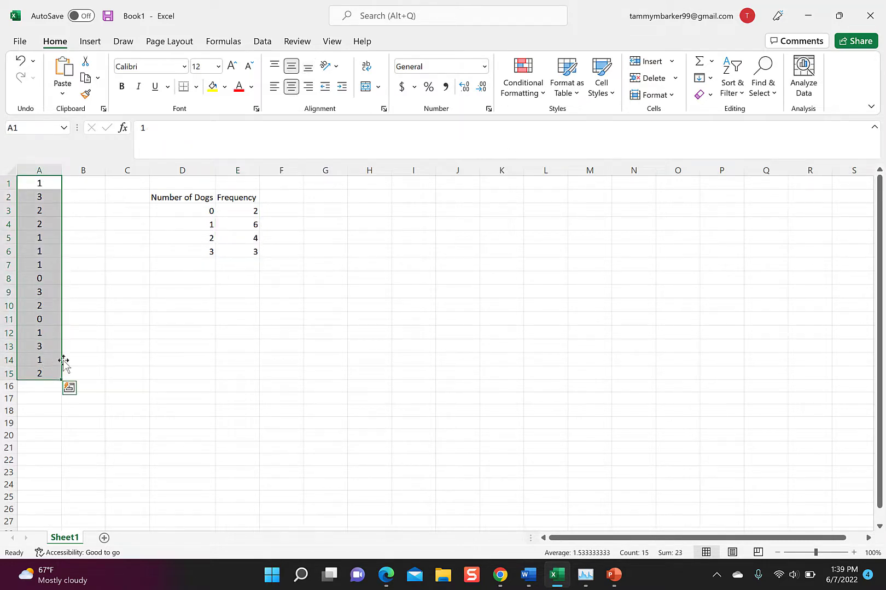
{"action": "left_click", "coordinate": [808, 77]}
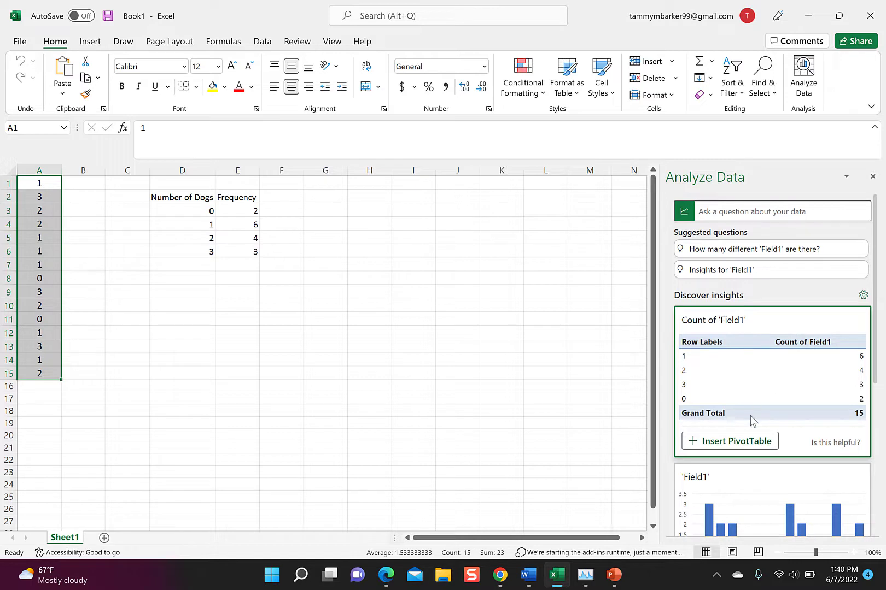
{"action": "left_click", "coordinate": [752, 444]}
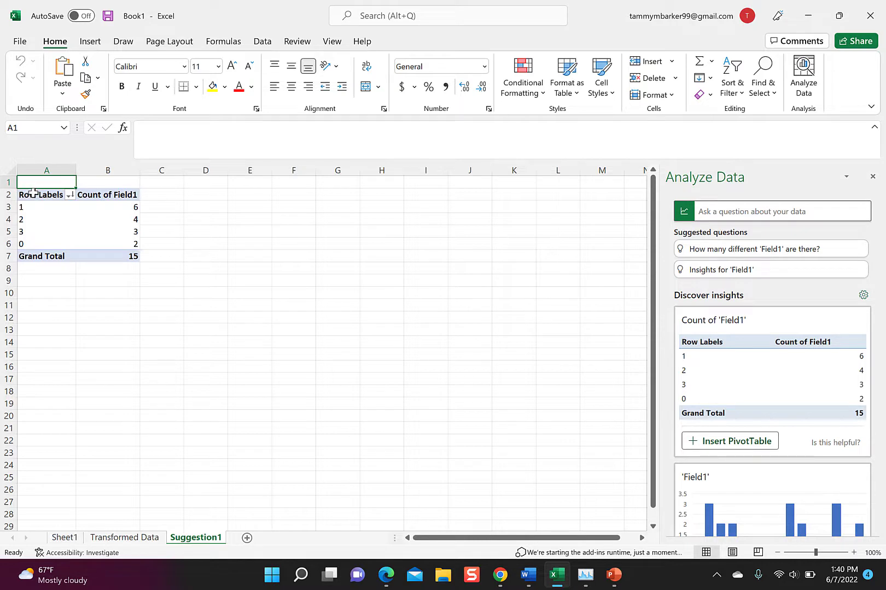
Rename the PivotTable headers to Number of Dogs in A2 and Frequency in B2.
{"action": "left_click", "coordinate": [47, 195]}
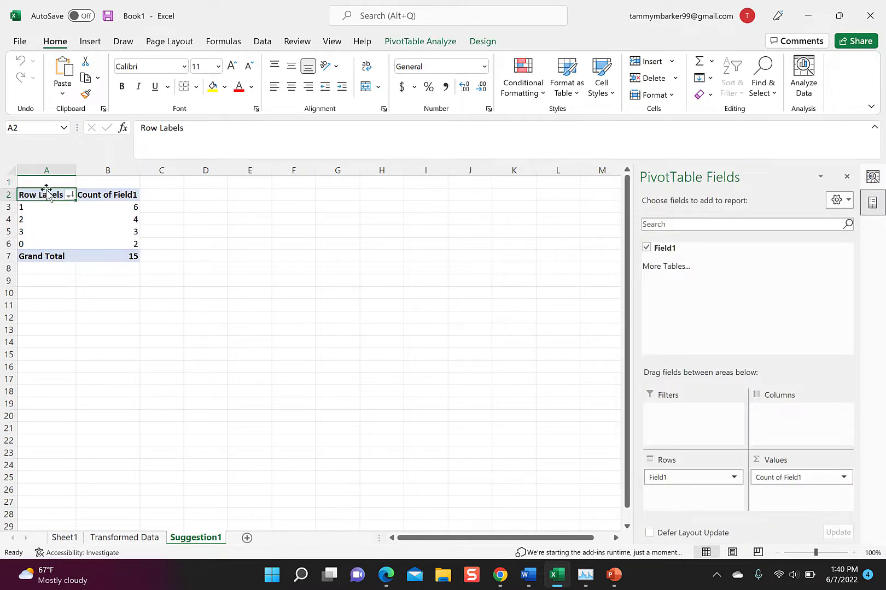
{"action": "double_click", "coordinate": [47, 195]}
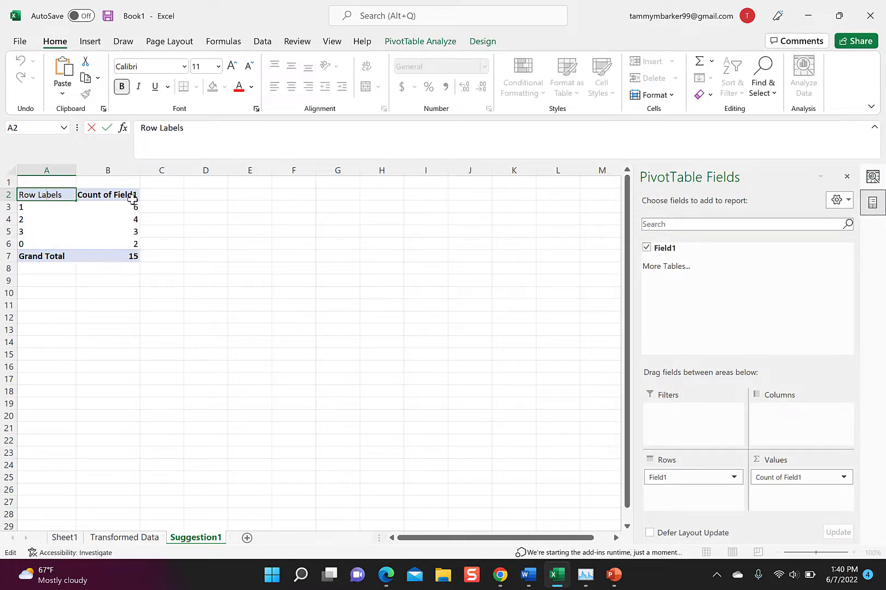
{"action": "key", "text": "BackSpace"}
{"action": "key", "text": "BackSpace"}
{"action": "key", "text": "BackSpace"}
{"action": "key", "text": "BackSpace"}
{"action": "key", "text": "BackSpace"}
{"action": "key", "text": "BackSpace"}
{"action": "type", "text": "Number of Days"}
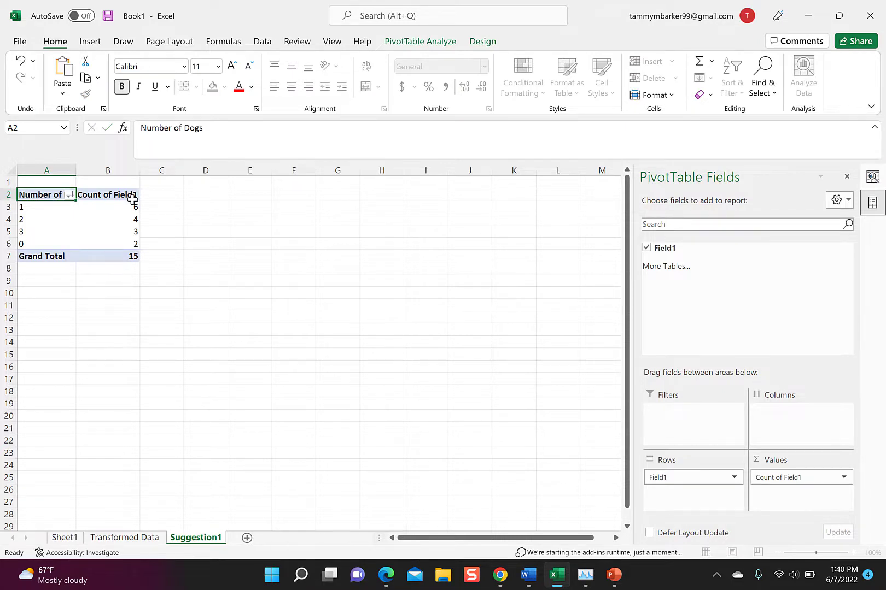
{"action": "key", "text": "Tab"}
{"action": "type", "text": "Fre"}
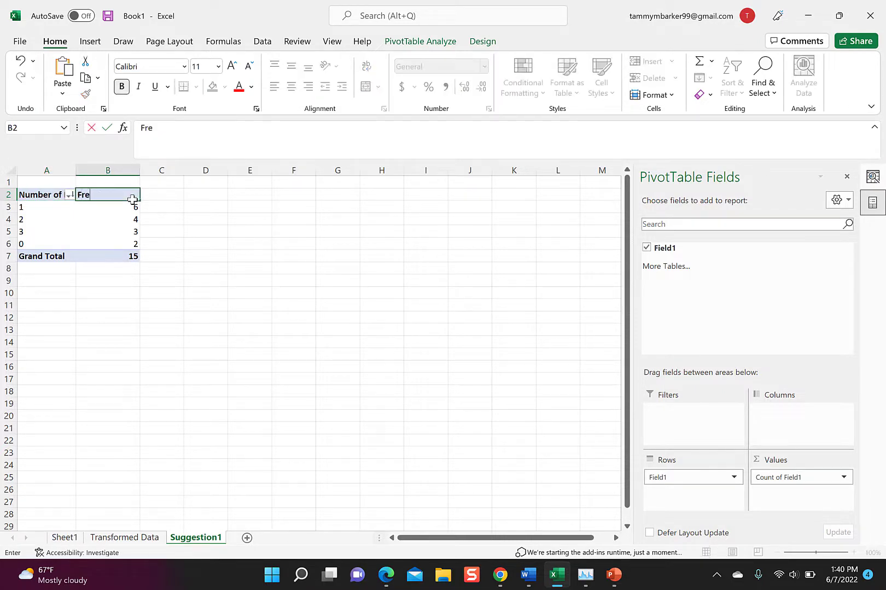
{"action": "type", "text": "quency"}
{"action": "left_click", "coordinate": [178, 230]}
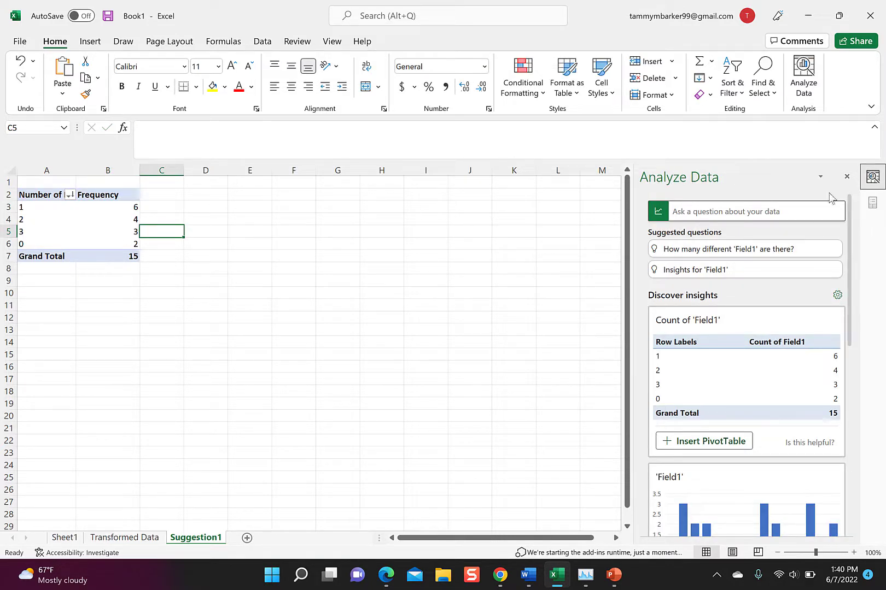
Close the Analyze Data pane and sort the PivotTable's Number of Dogs from smallest to largest.
{"action": "left_click", "coordinate": [845, 177]}
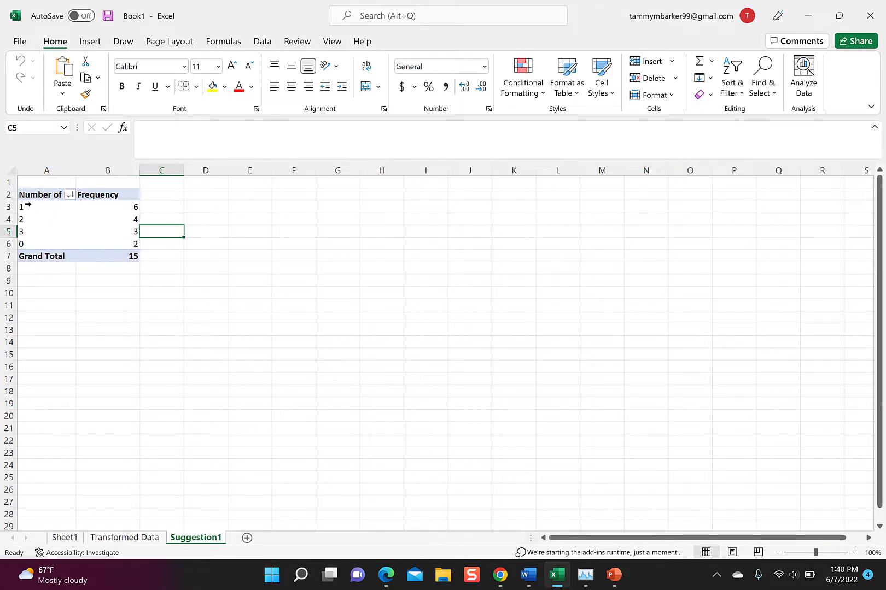
{"action": "left_click", "coordinate": [71, 196]}
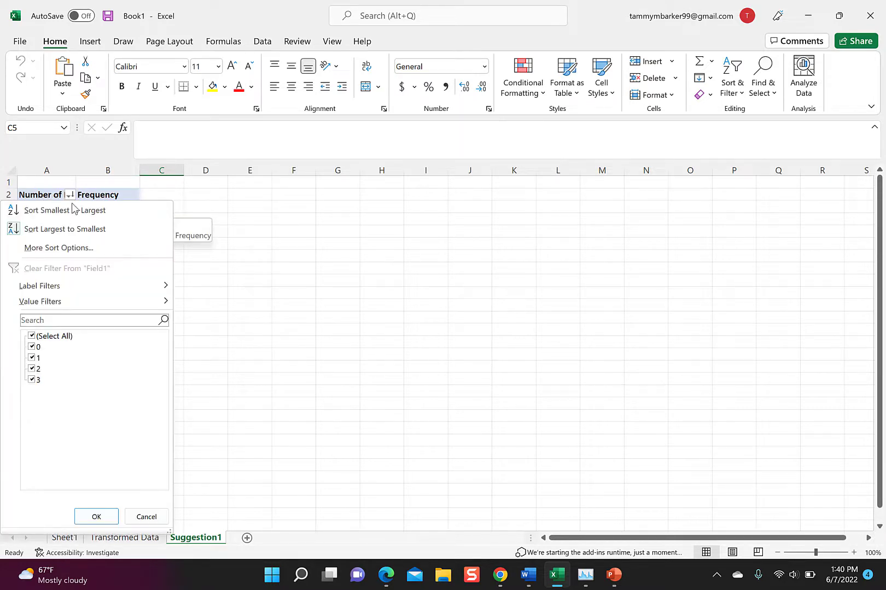
{"action": "left_click", "coordinate": [74, 214]}
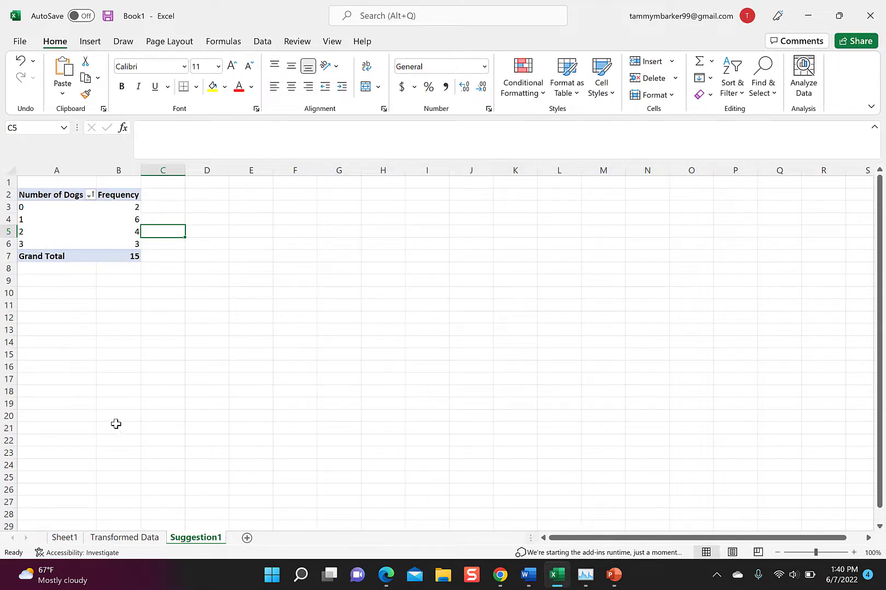
Add the header Relative frequency in F2 of Sheet1 and autofit column F to it.
{"action": "left_click", "coordinate": [64, 538]}
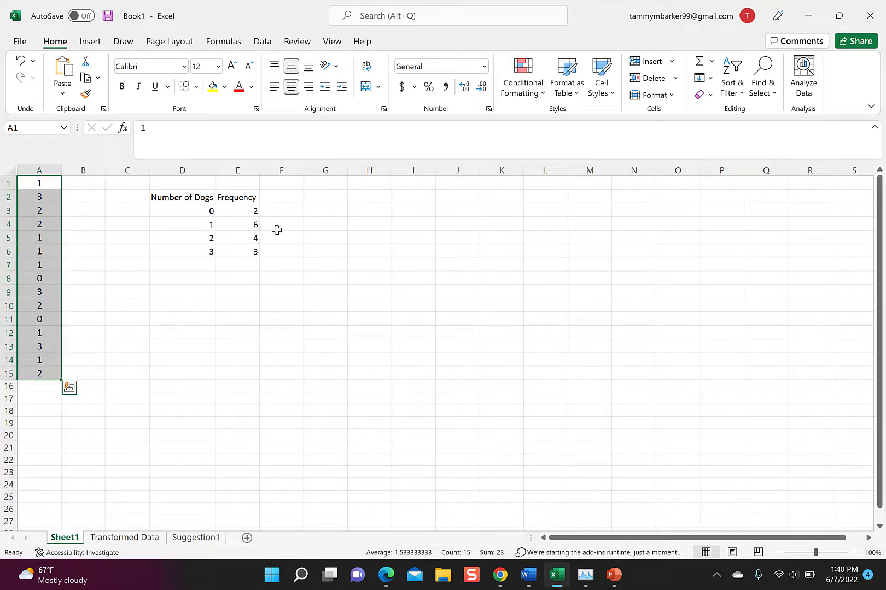
{"action": "left_click", "coordinate": [284, 198]}
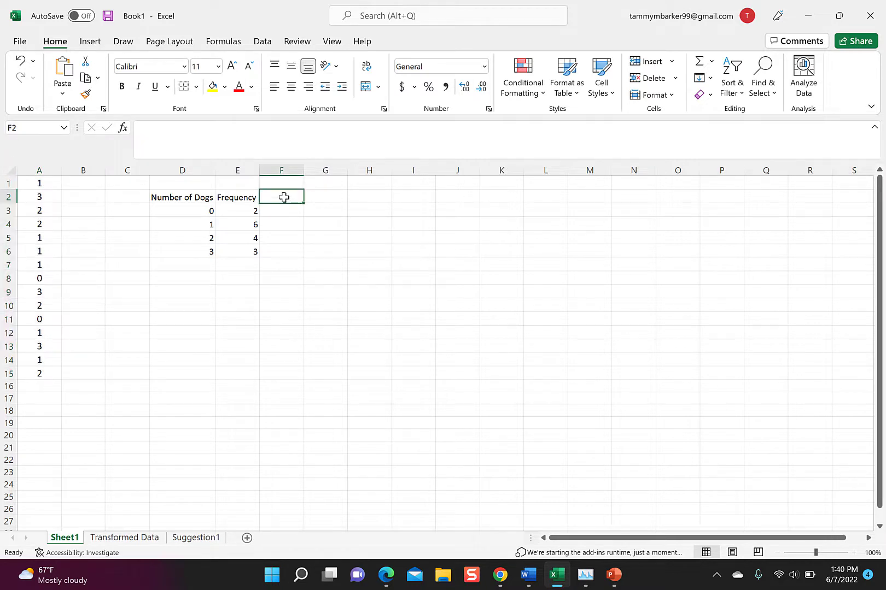
{"action": "type", "text": "Relative frequency"}
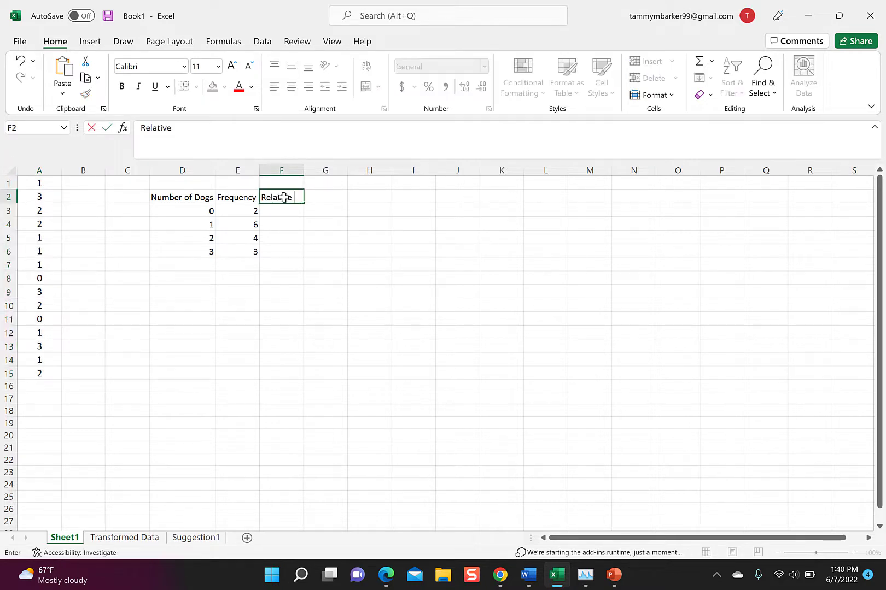
{"action": "left_click", "coordinate": [306, 170]}
{"action": "double_click", "coordinate": [303, 170]}
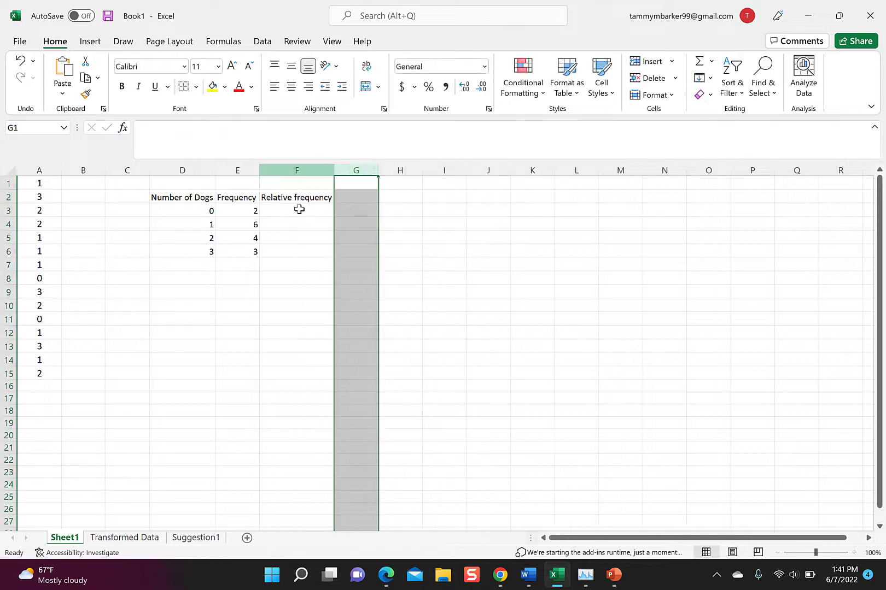
Enter =E3/15 in F3 and fill the formula down through F6.
{"action": "left_click", "coordinate": [302, 211]}
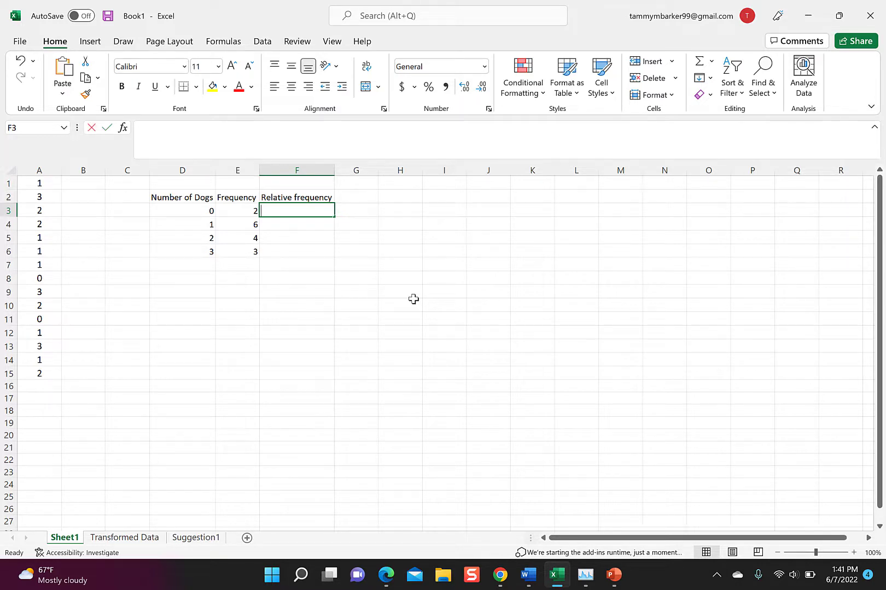
{"action": "type", "text": "="}
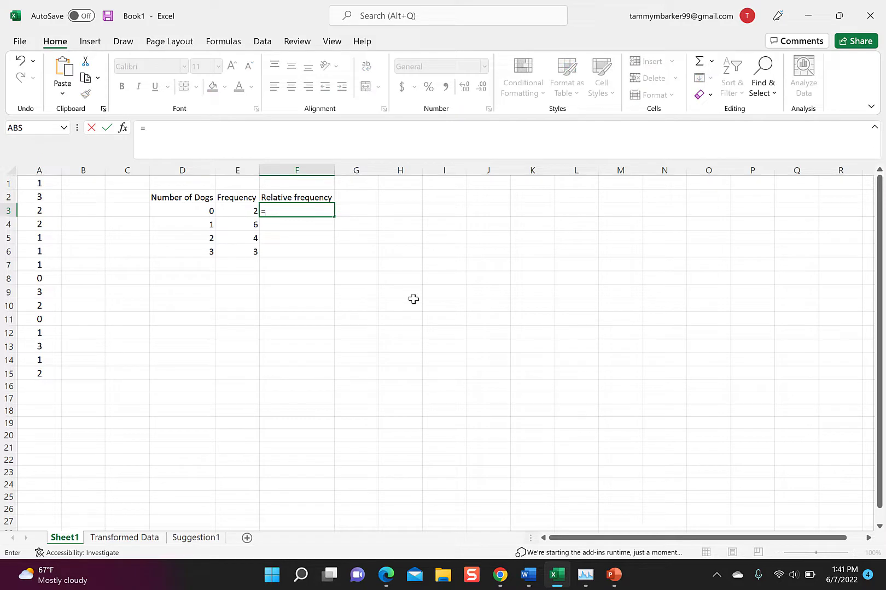
{"action": "left_click", "coordinate": [245, 212]}
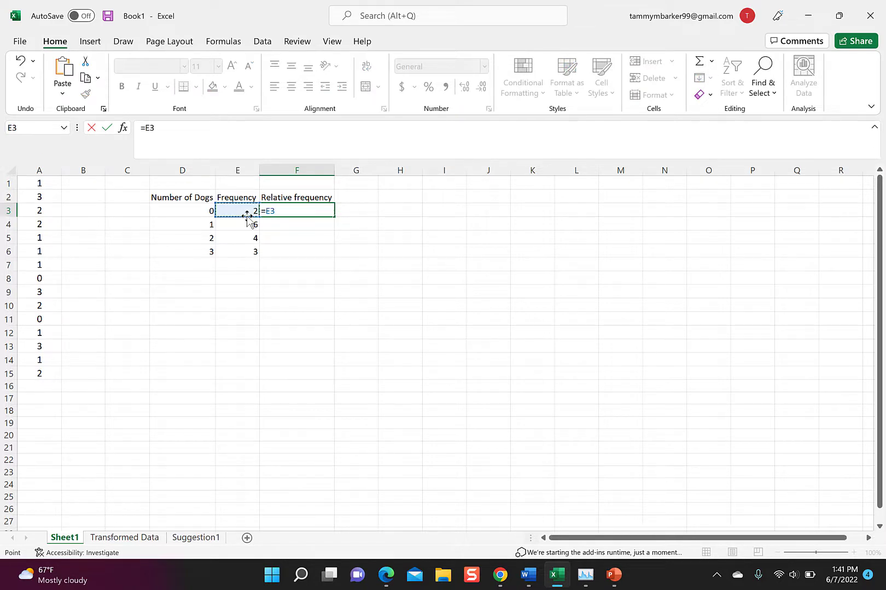
{"action": "type", "text": "/15"}
{"action": "key", "text": "Return"}
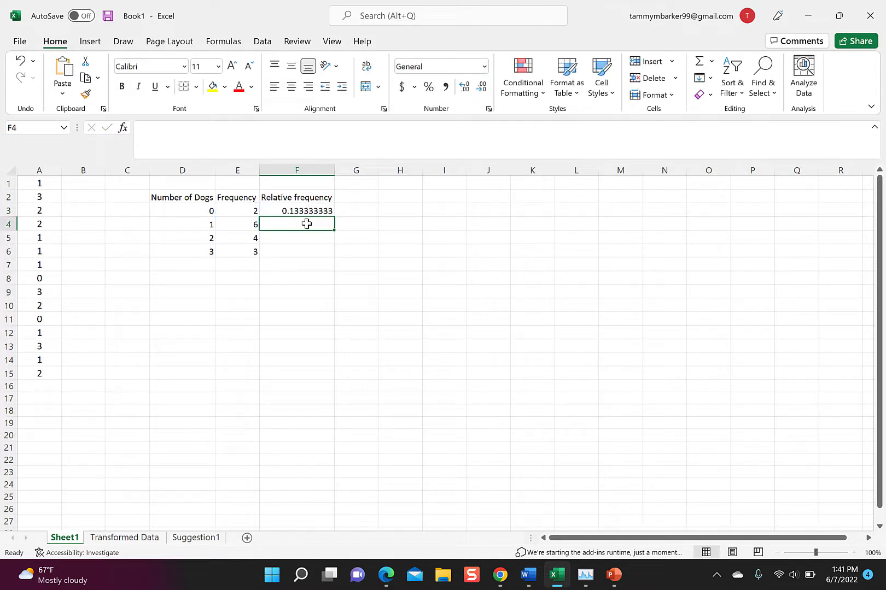
{"action": "left_click", "coordinate": [328, 211]}
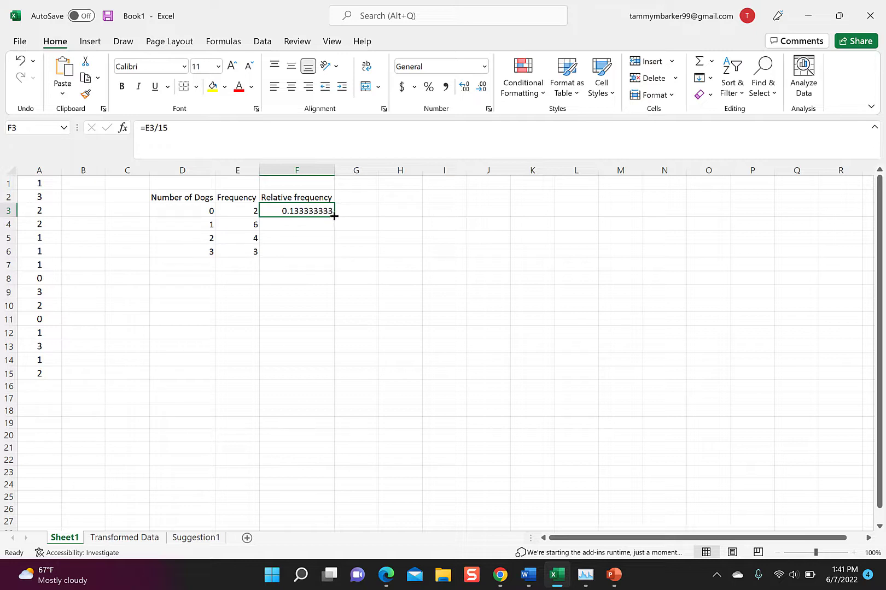
{"action": "left_click_drag", "start_coordinate": [334, 216], "coordinate": [334, 257]}
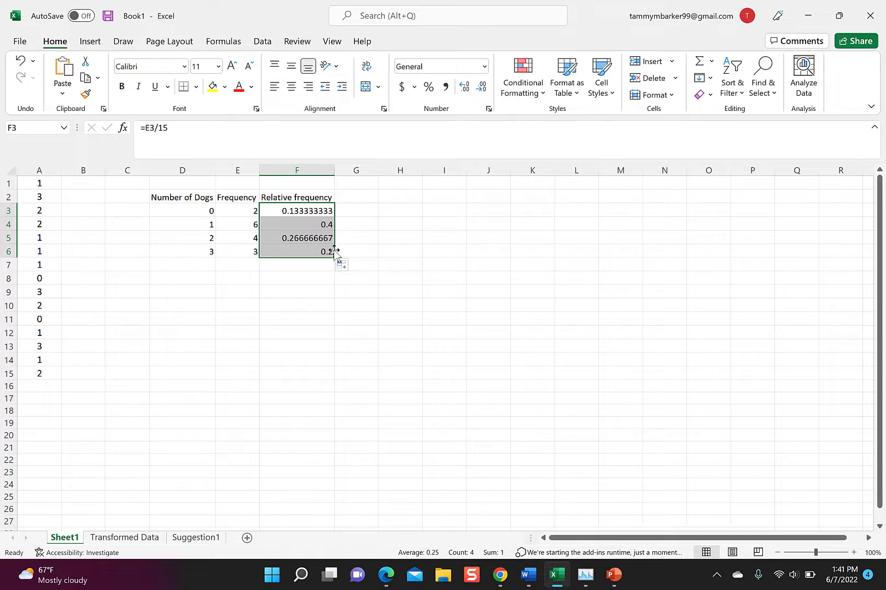
Re-enter the relative frequency formula =E4/15 in F4.
{"action": "left_click", "coordinate": [321, 224]}
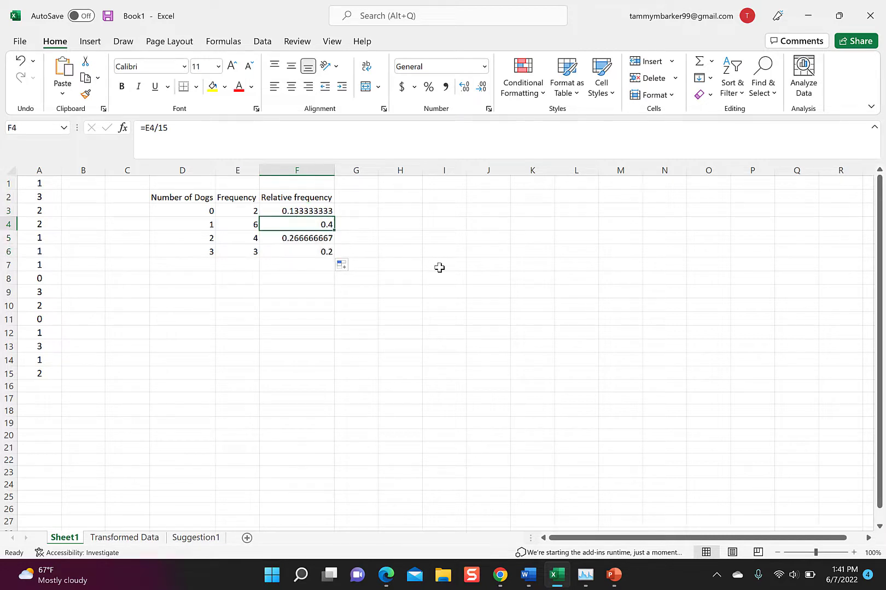
{"action": "type", "text": "="}
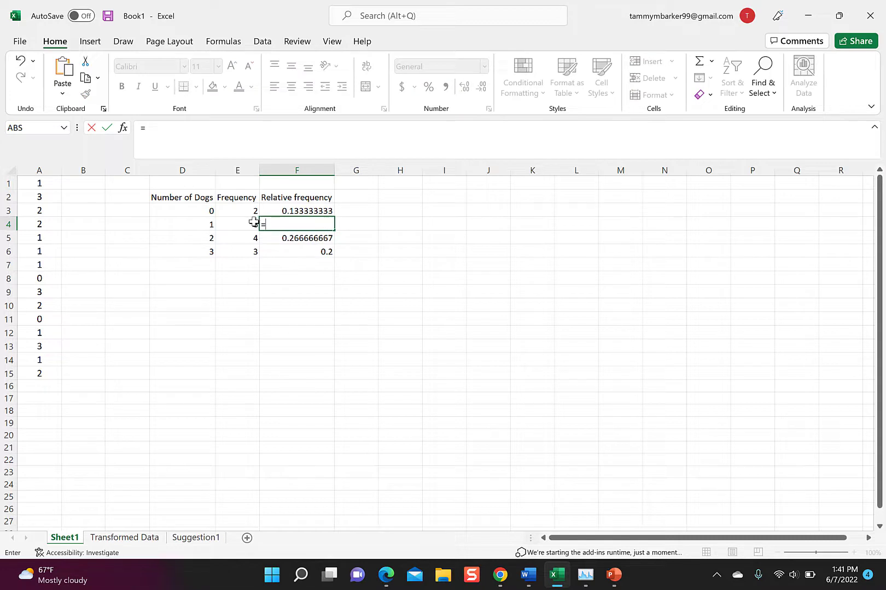
{"action": "left_click", "coordinate": [251, 225]}
{"action": "type", "text": "/15"}
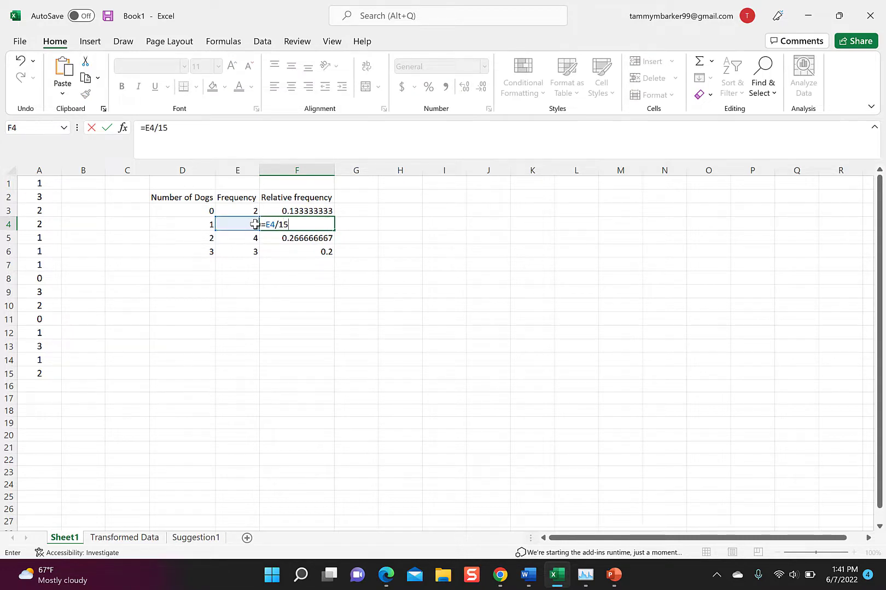
{"action": "key", "text": "Return"}
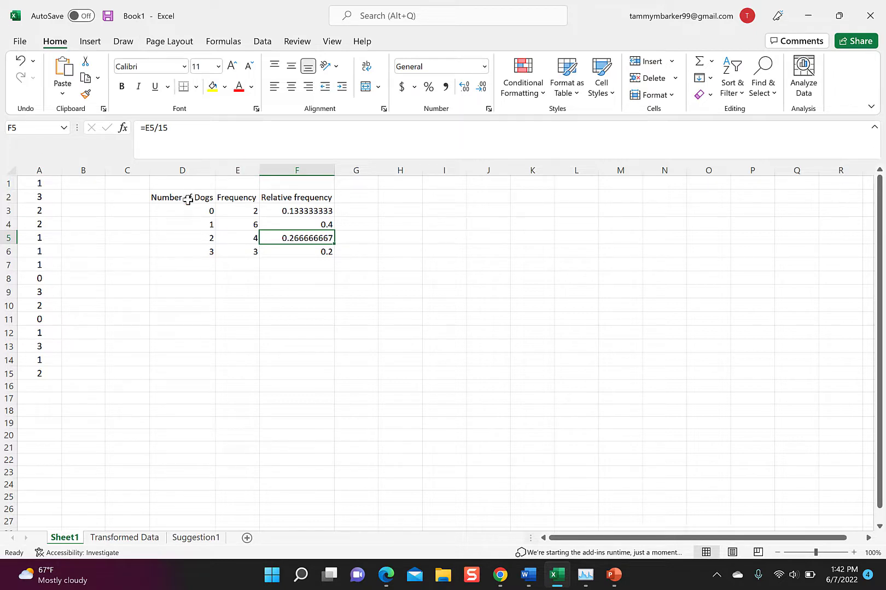
Insert the recommended pie chart for the dog counts and frequencies in D3:E6.
{"action": "left_click", "coordinate": [186, 292]}
{"action": "left_click_drag", "start_coordinate": [187, 211], "coordinate": [234, 253]}
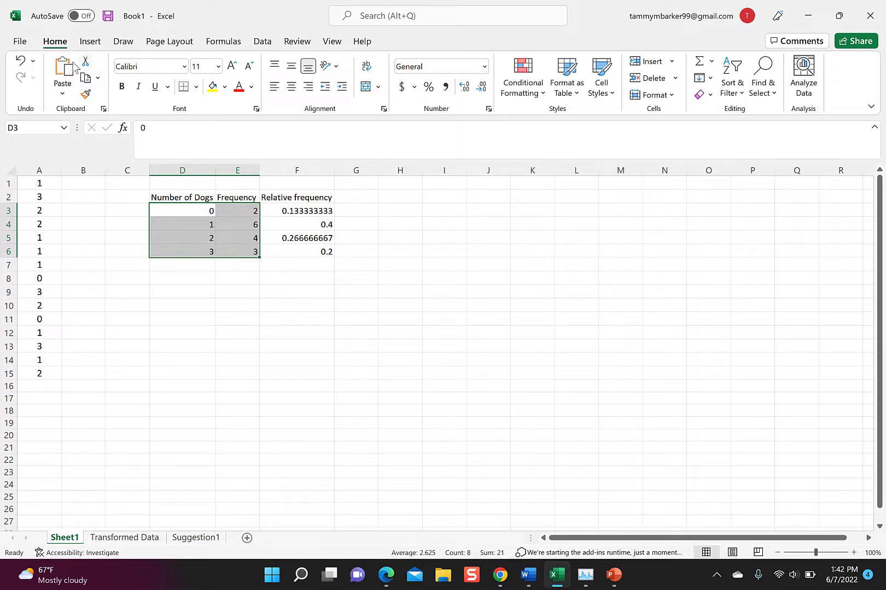
{"action": "left_click", "coordinate": [91, 42]}
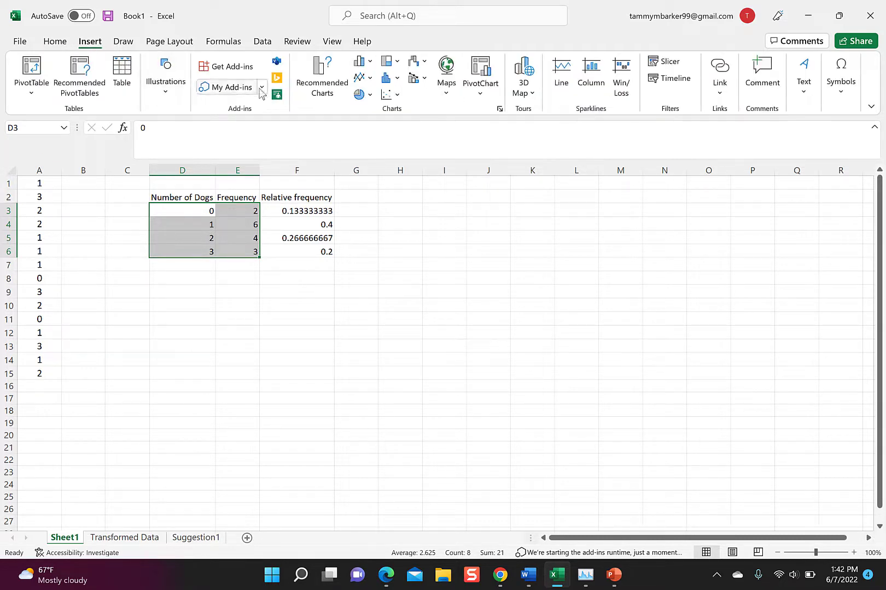
{"action": "left_click", "coordinate": [321, 88]}
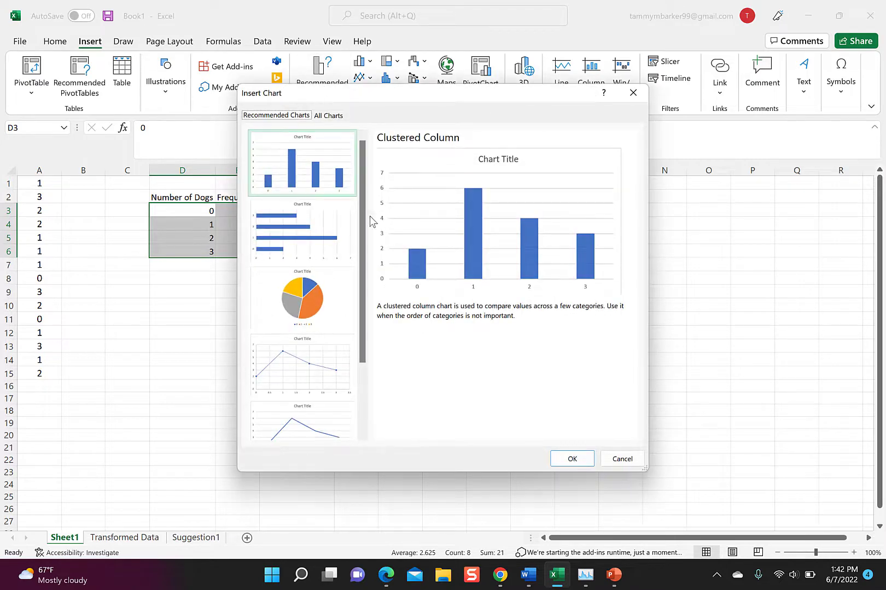
{"action": "left_click", "coordinate": [316, 302]}
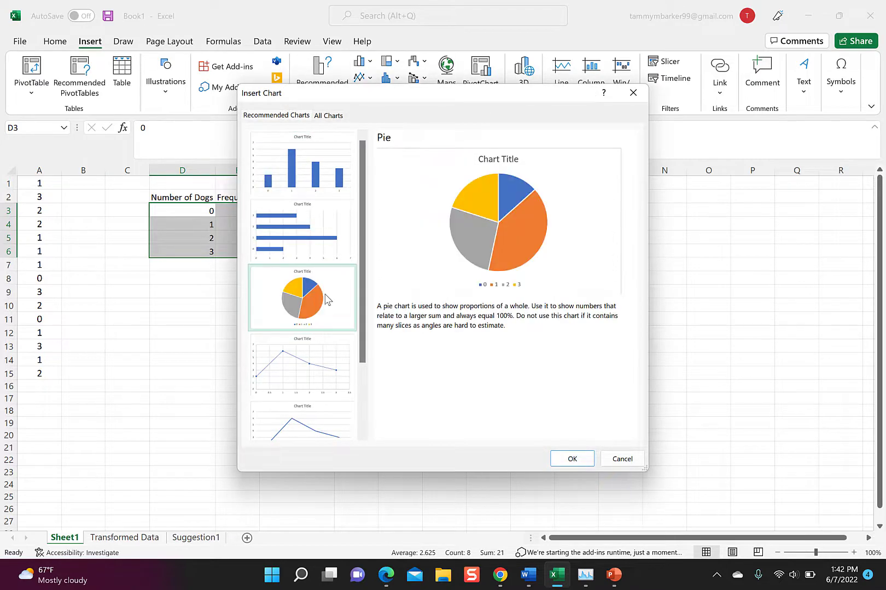
{"action": "left_click", "coordinate": [572, 459]}
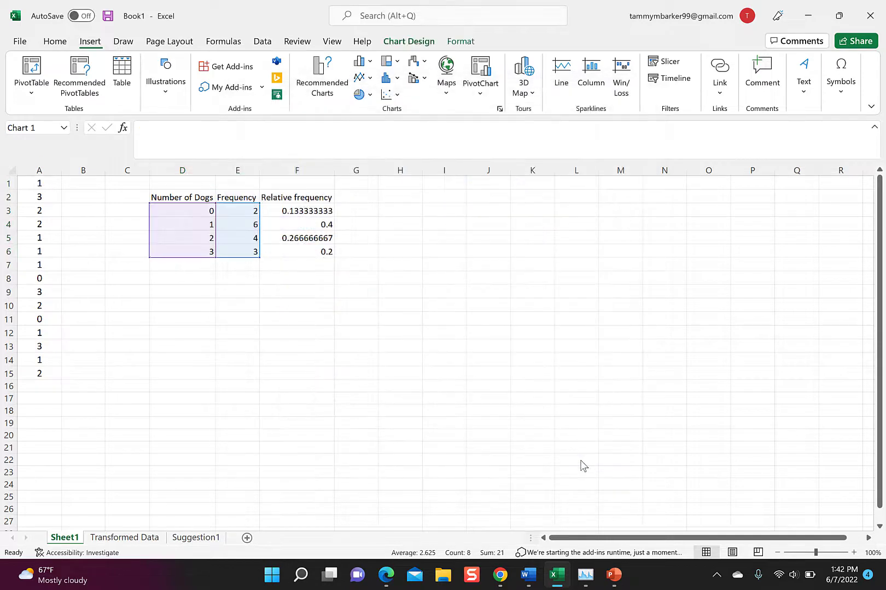
Title the pie chart Number of Dogs Owned and enlarge the chart up to row 2 and across into column N.
{"action": "left_click", "coordinate": [454, 280]}
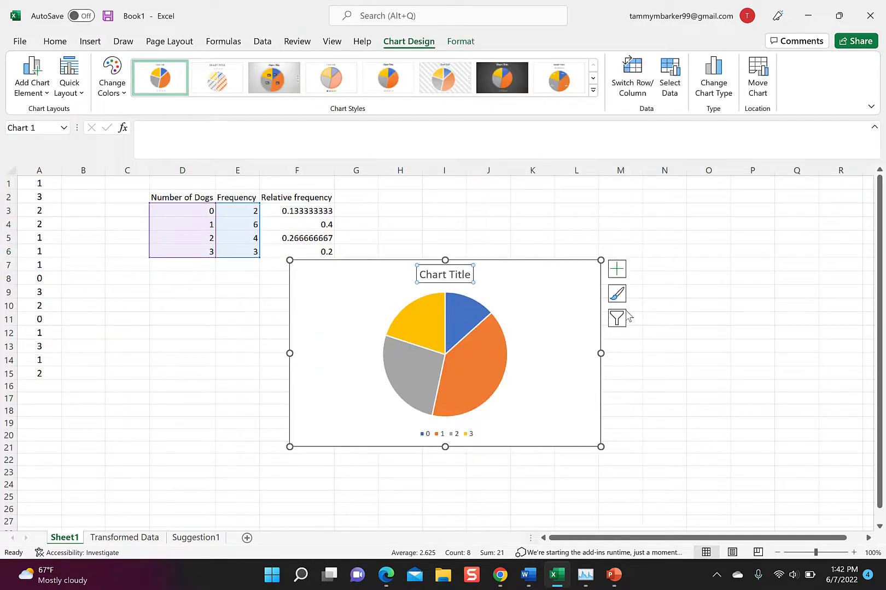
{"action": "left_click", "coordinate": [459, 276]}
{"action": "key", "text": "ctrl+a"}
{"action": "key", "text": "BackSpace"}
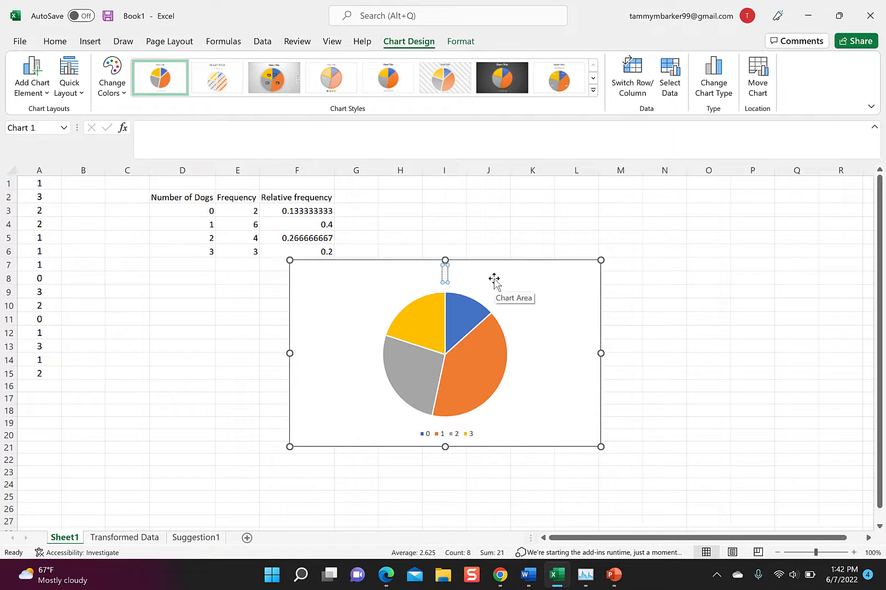
{"action": "type", "text": "Number"}
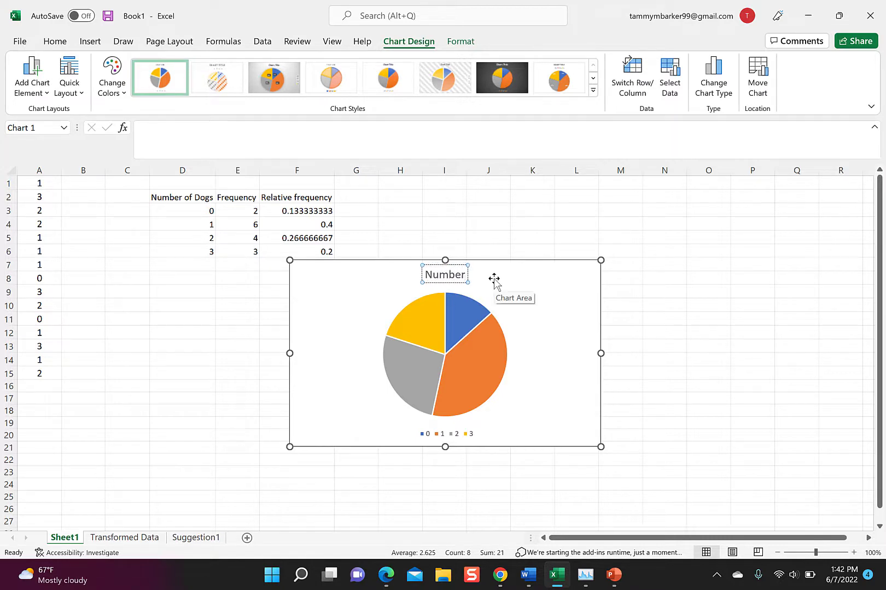
{"action": "type", "text": " of Dogs"}
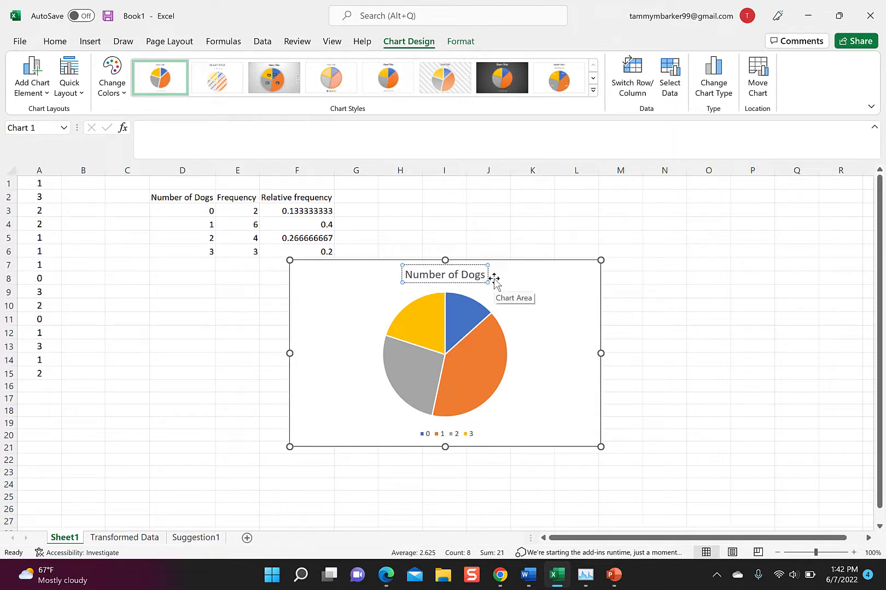
{"action": "type", "text": " Owned"}
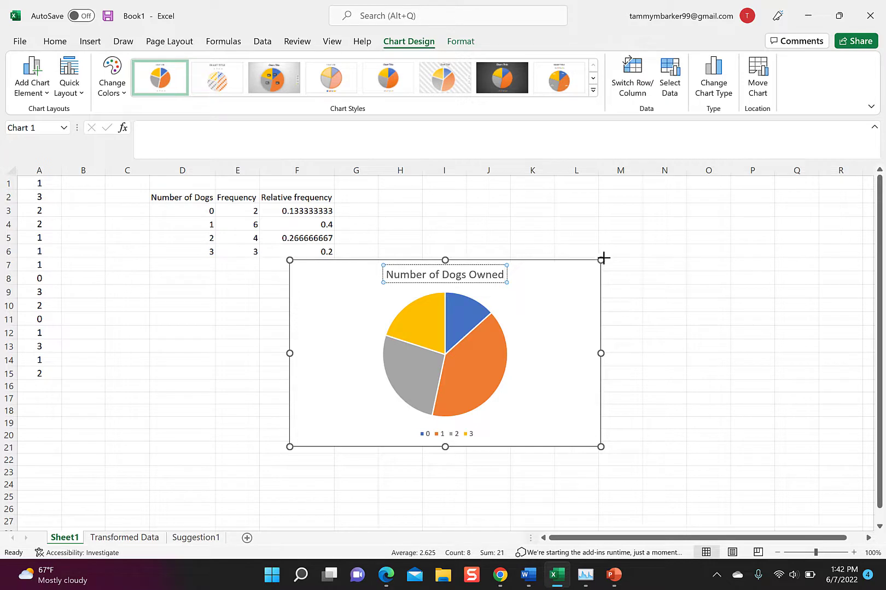
{"action": "left_click_drag", "start_coordinate": [603, 259], "coordinate": [678, 197]}
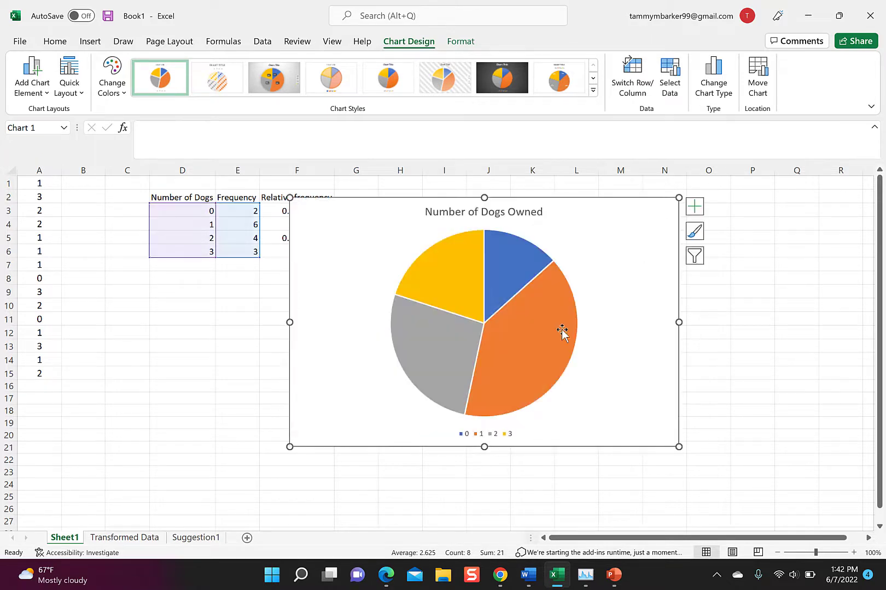
Add data labels to the pie slices and set them to show Percentage instead of Value.
{"action": "right_click", "coordinate": [536, 314]}
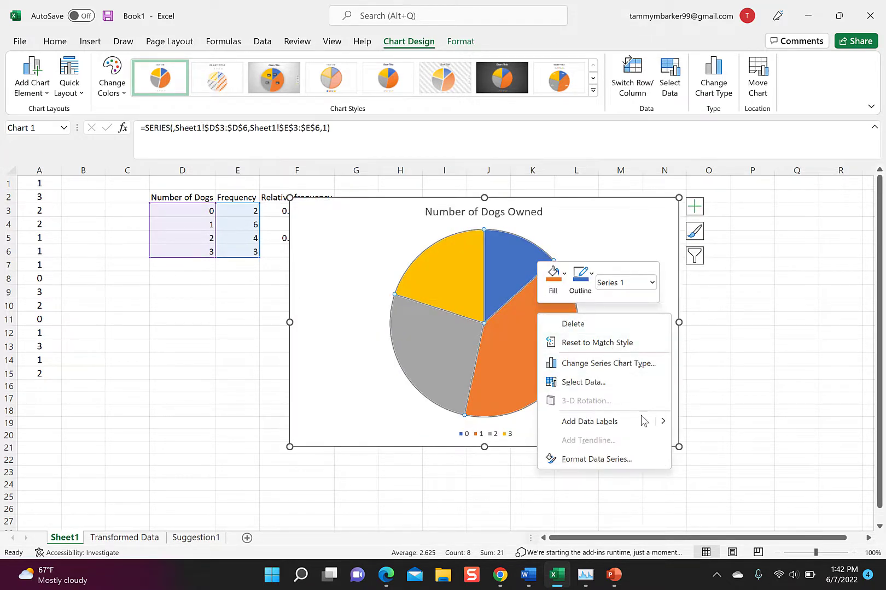
{"action": "mouse_move", "coordinate": [662, 422]}
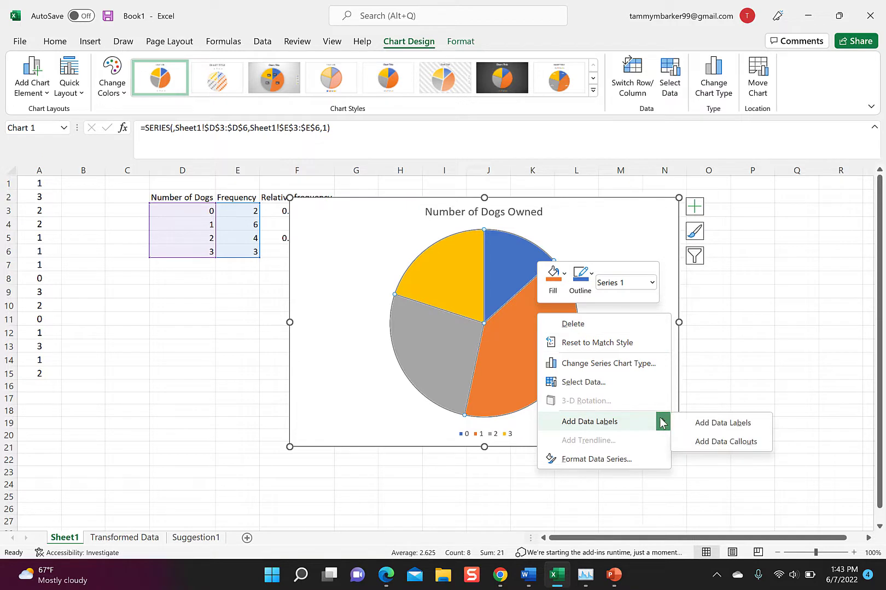
{"action": "left_click", "coordinate": [705, 423]}
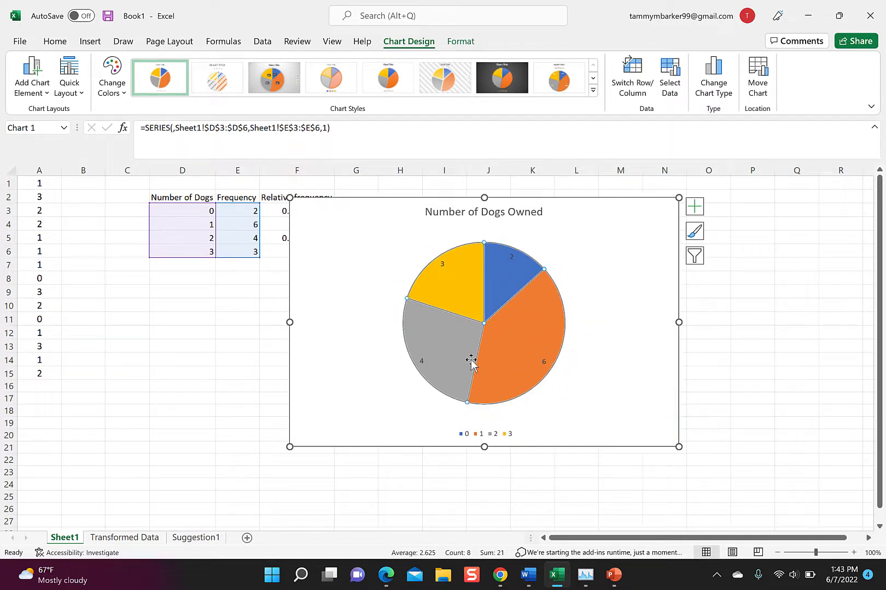
{"action": "left_click", "coordinate": [694, 207]}
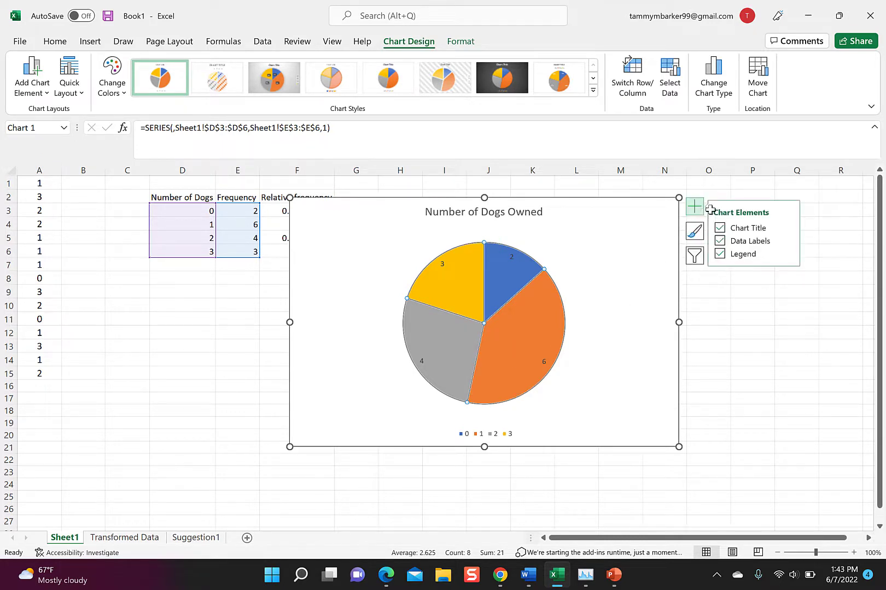
{"action": "left_click", "coordinate": [788, 241]}
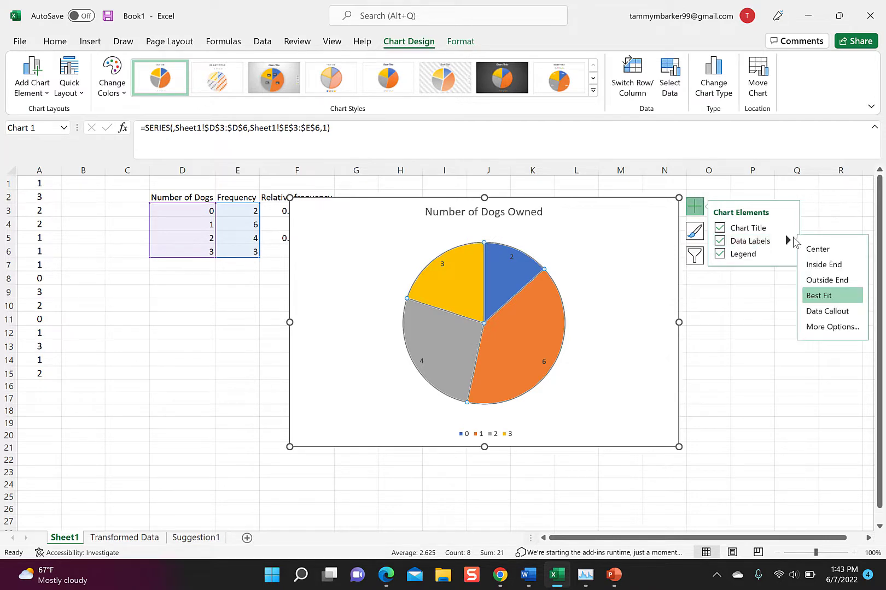
{"action": "left_click", "coordinate": [829, 326]}
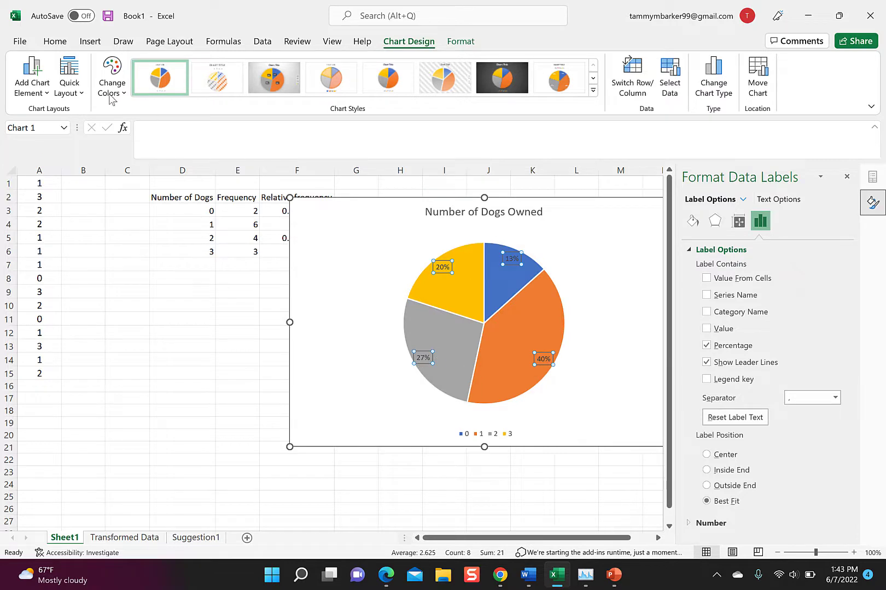
Set the font size of the pie chart's percentage labels to 18 and deselect the chart.
{"action": "left_click", "coordinate": [55, 42]}
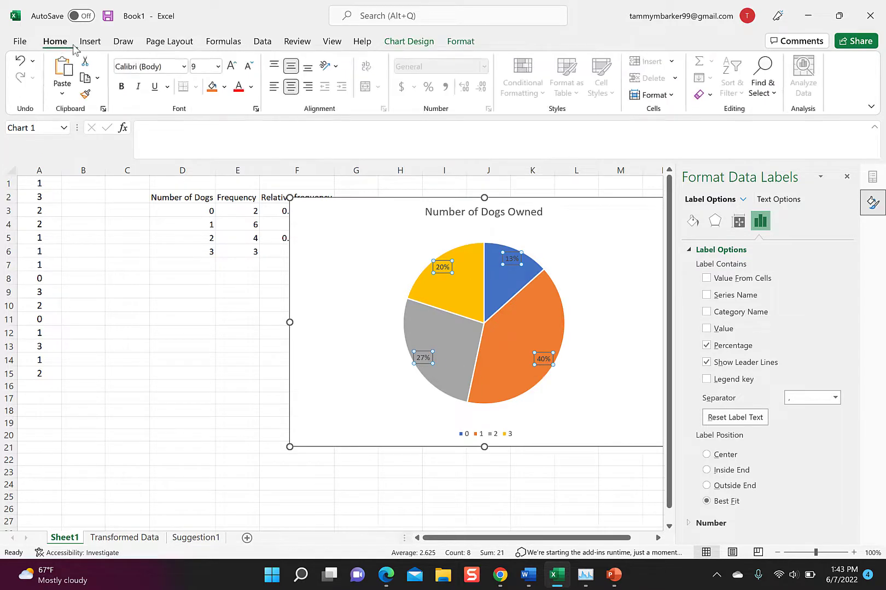
{"action": "left_click", "coordinate": [218, 66]}
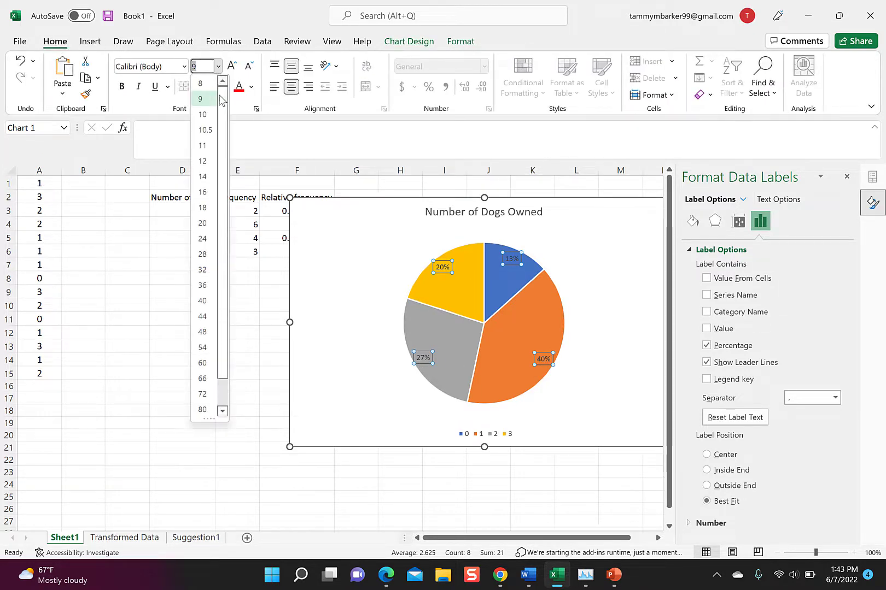
{"action": "left_click", "coordinate": [205, 208]}
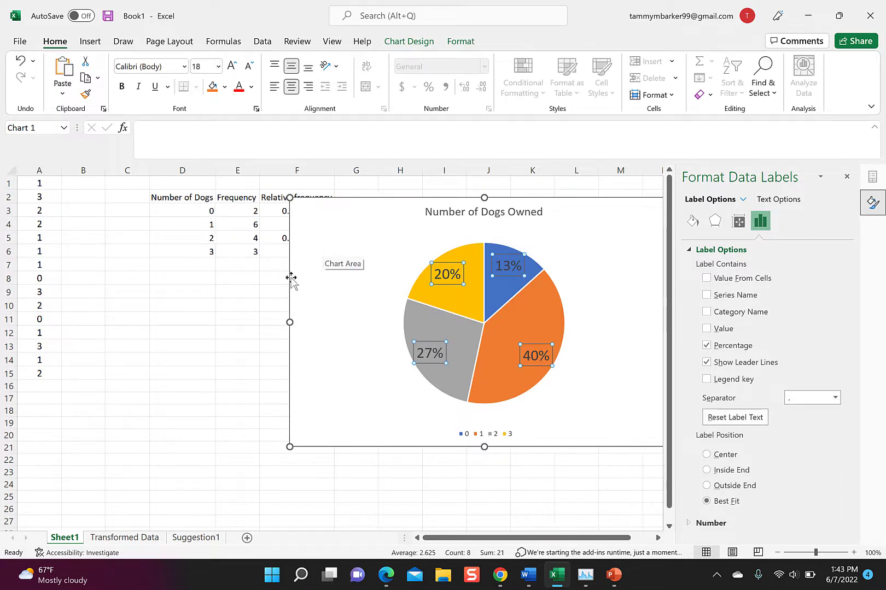
{"action": "left_click", "coordinate": [273, 318]}
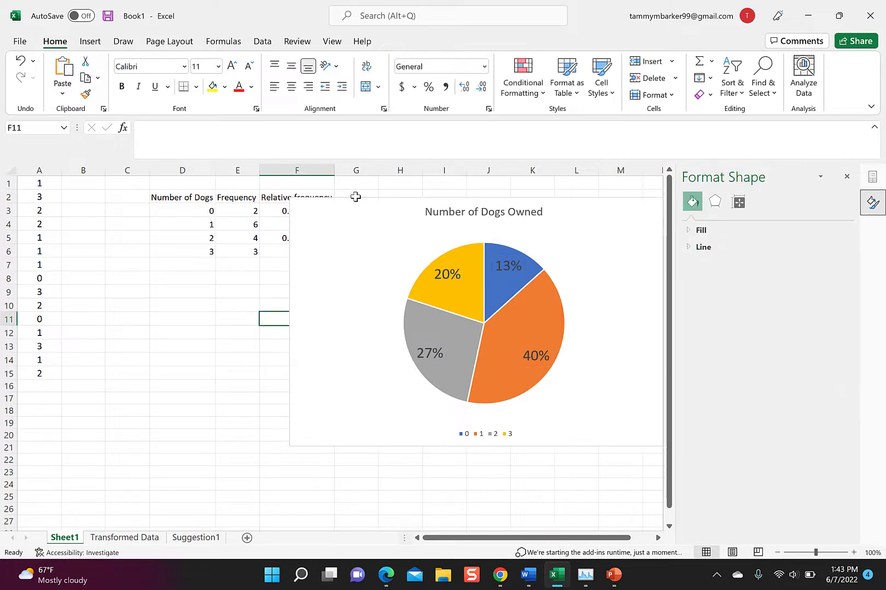
Move the pie chart down to about row 9, below the frequency table, and apply All Borders to D2:F6.
{"action": "left_click_drag", "start_coordinate": [356, 197], "coordinate": [291, 295]}
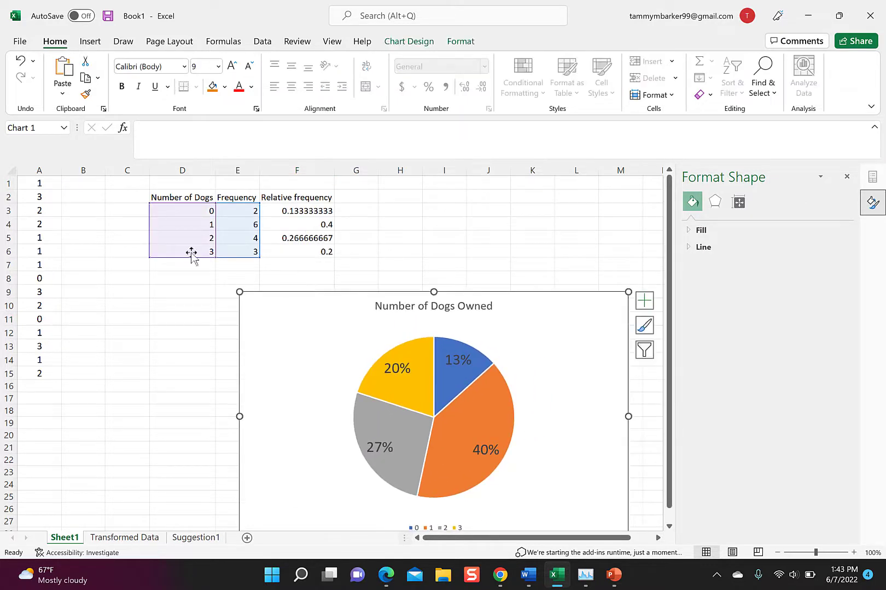
{"action": "left_click", "coordinate": [174, 277]}
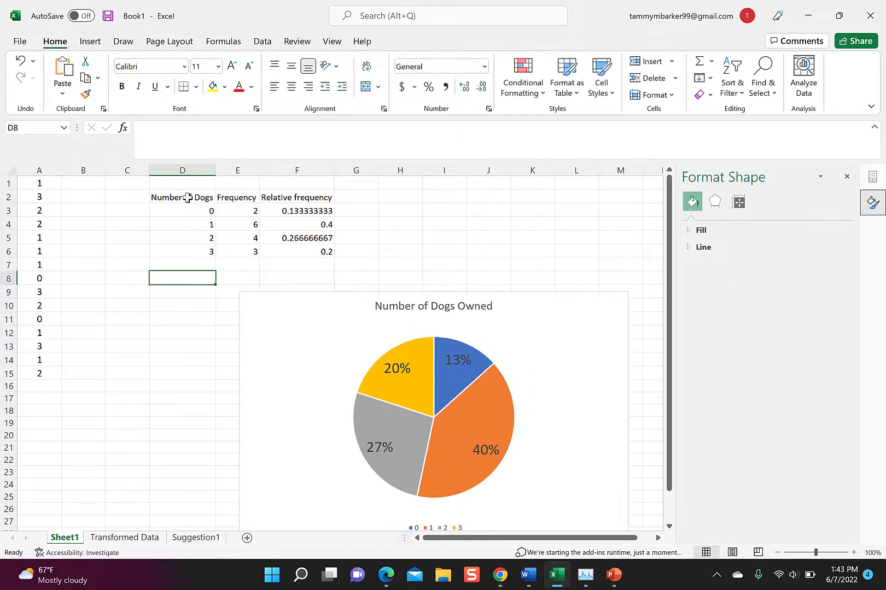
{"action": "left_click_drag", "start_coordinate": [191, 198], "coordinate": [306, 250]}
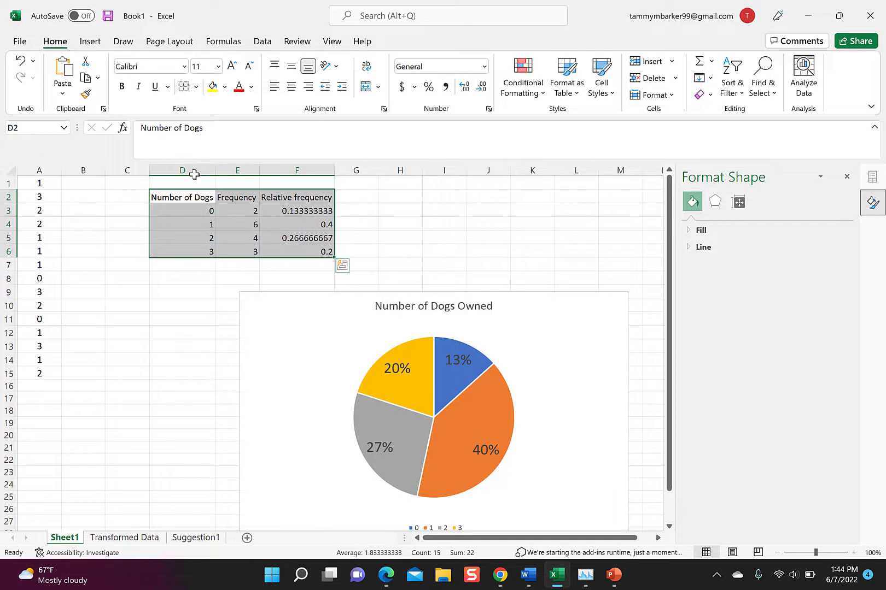
{"action": "left_click", "coordinate": [196, 88]}
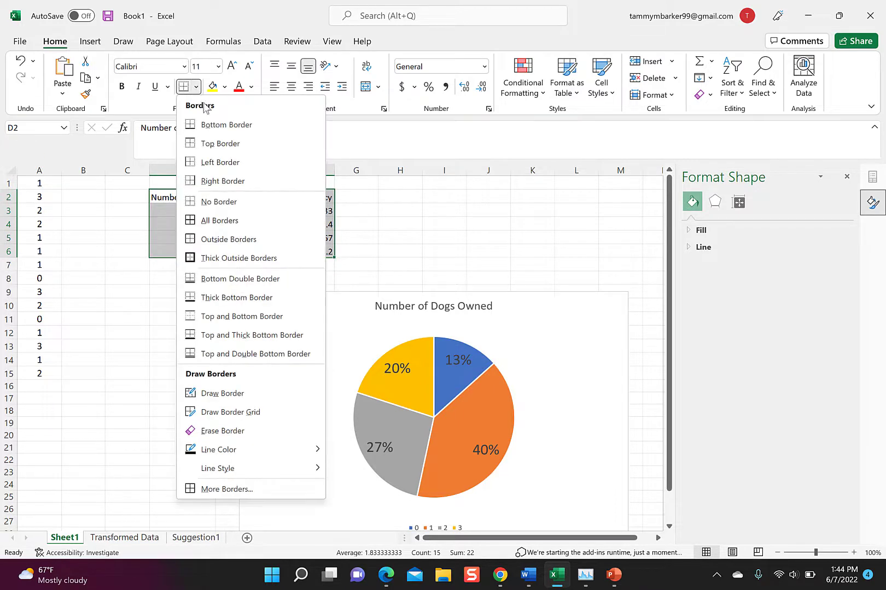
{"action": "left_click", "coordinate": [229, 221]}
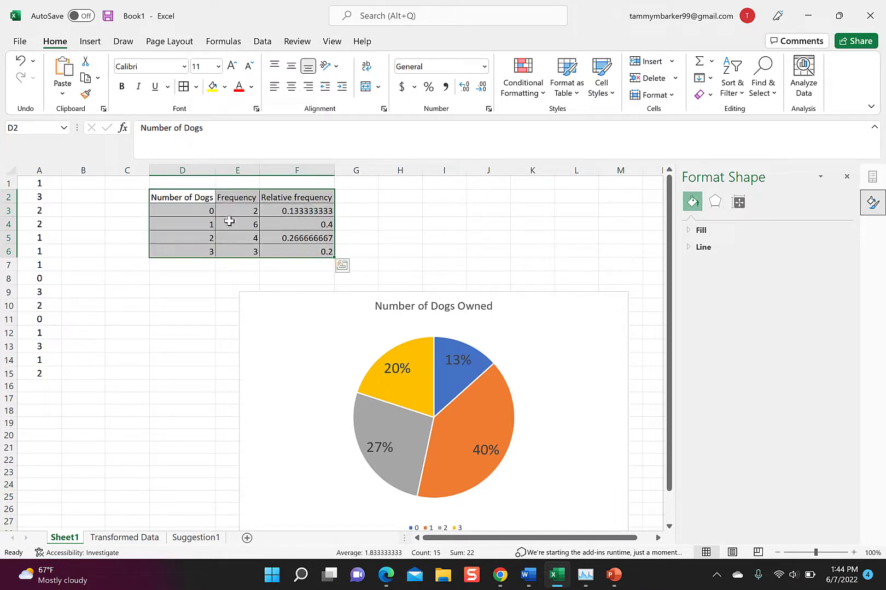
Copy the bordered table D2:F6 and paste it as a picture under question a in the Word assignment document.
{"action": "right_click", "coordinate": [192, 197]}
{"action": "key", "text": "Escape"}
{"action": "key", "text": "ctrl+c"}
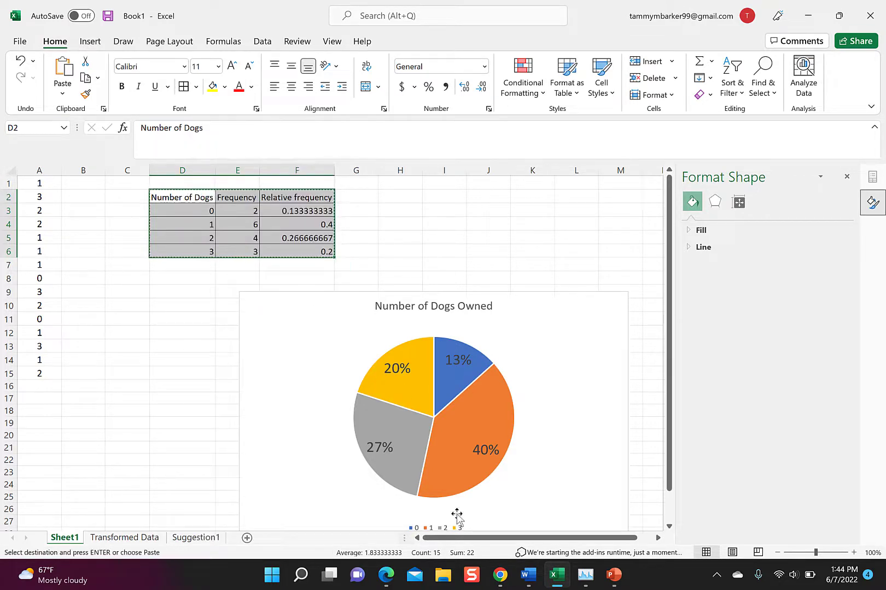
{"action": "left_click", "coordinate": [528, 574]}
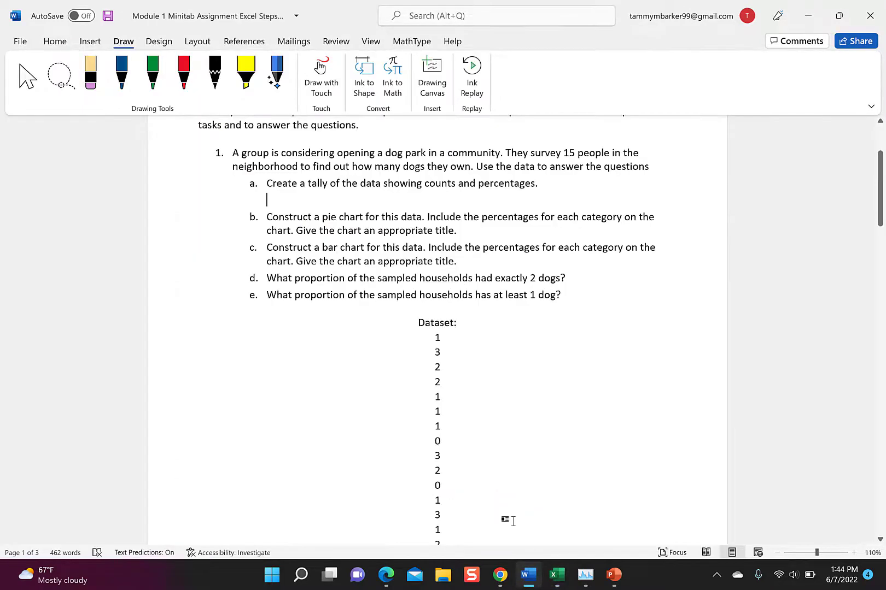
{"action": "right_click", "coordinate": [281, 202]}
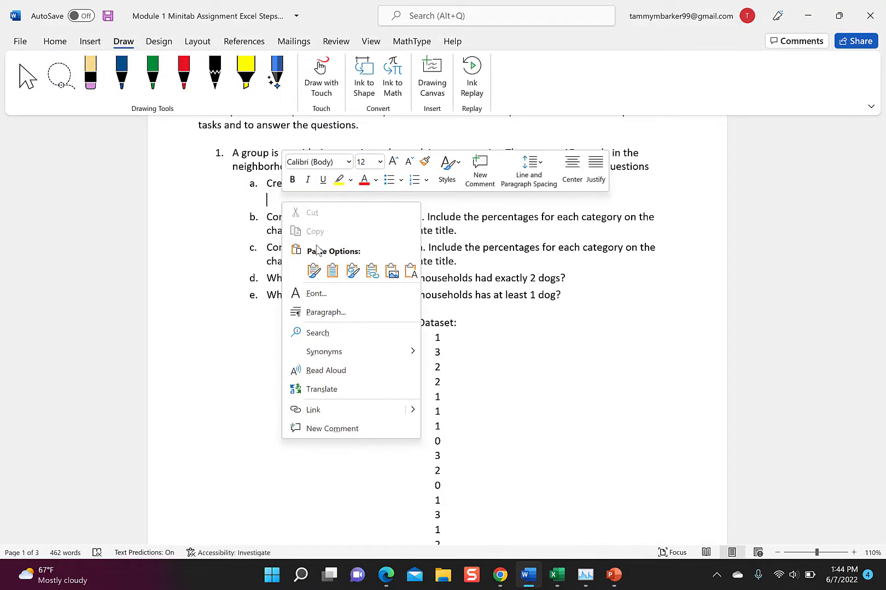
{"action": "left_click", "coordinate": [392, 271]}
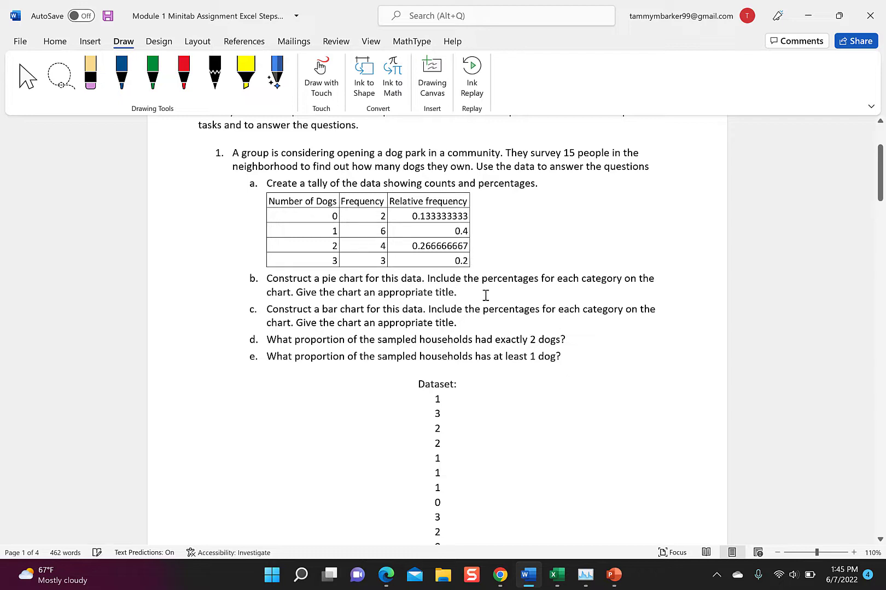
Add two blank lines under question b, then copy the pie chart from Excel and paste it there in Word as a picture.
{"action": "key", "text": "Return"}
{"action": "key", "text": "BackSpace"}
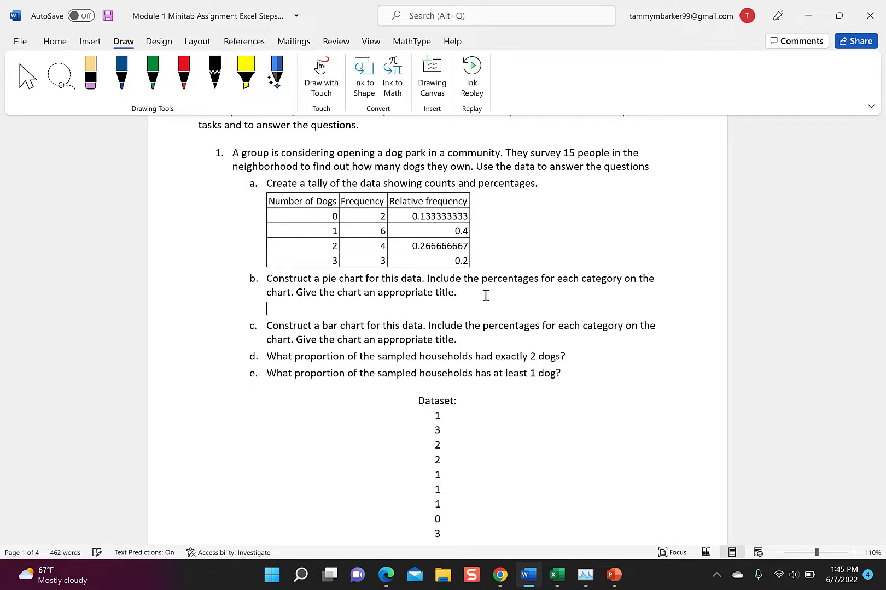
{"action": "key", "text": "Return"}
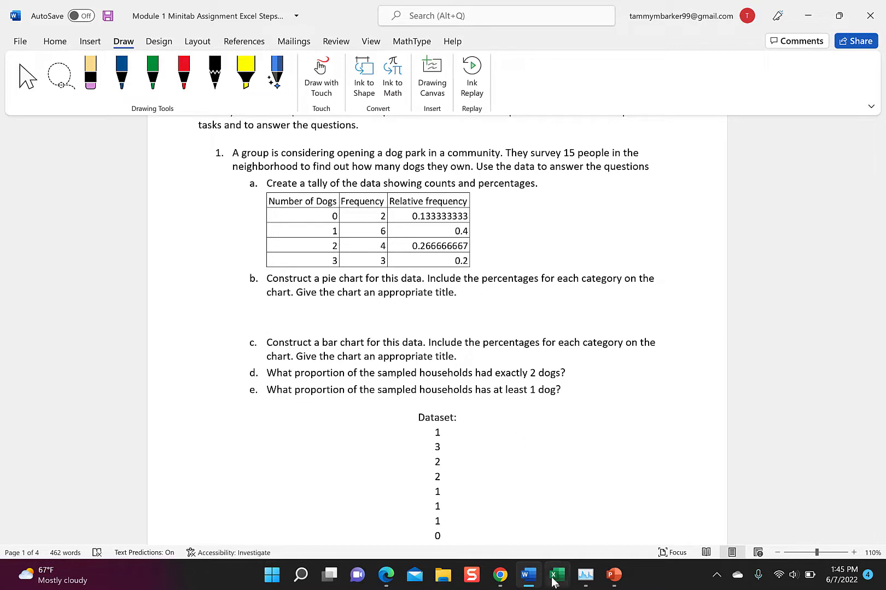
{"action": "left_click", "coordinate": [556, 575]}
{"action": "right_click", "coordinate": [280, 310]}
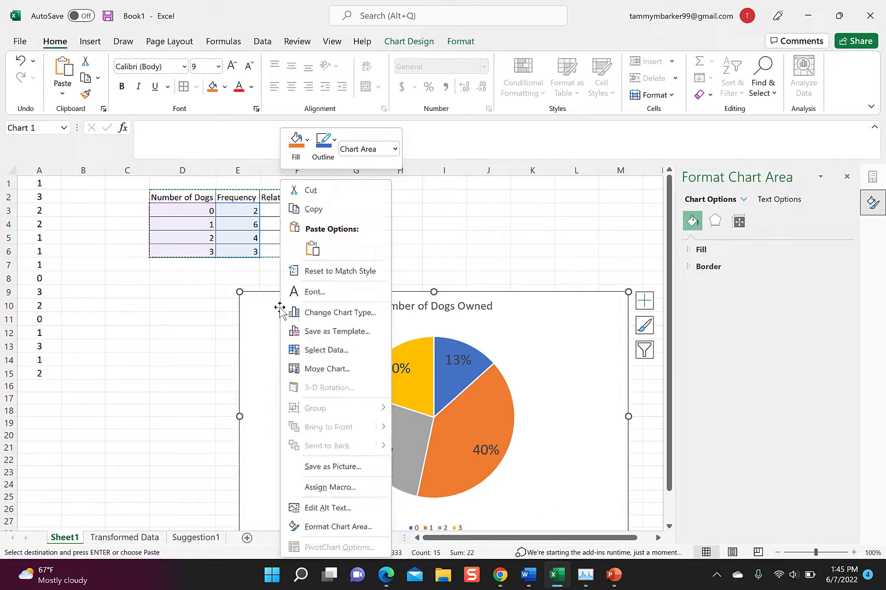
{"action": "left_click", "coordinate": [312, 209]}
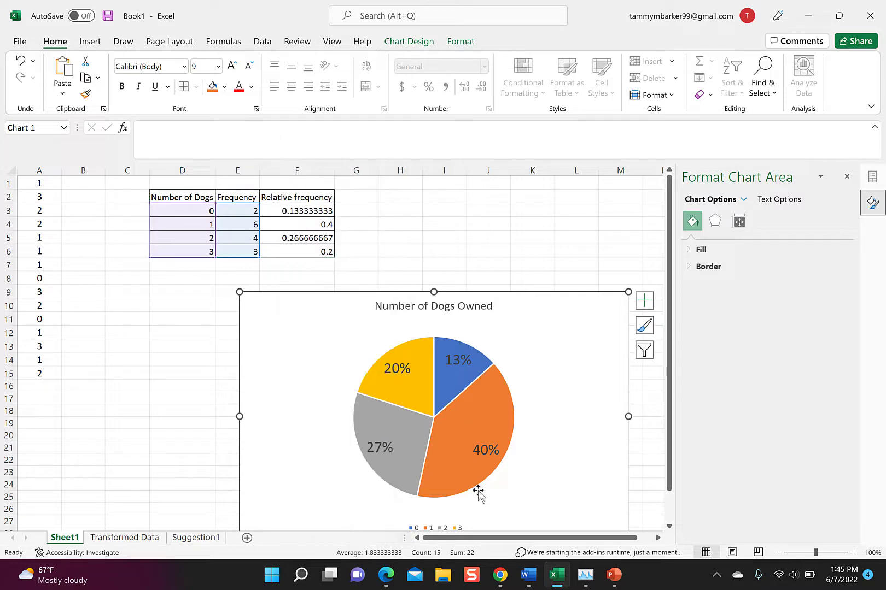
{"action": "left_click", "coordinate": [528, 575]}
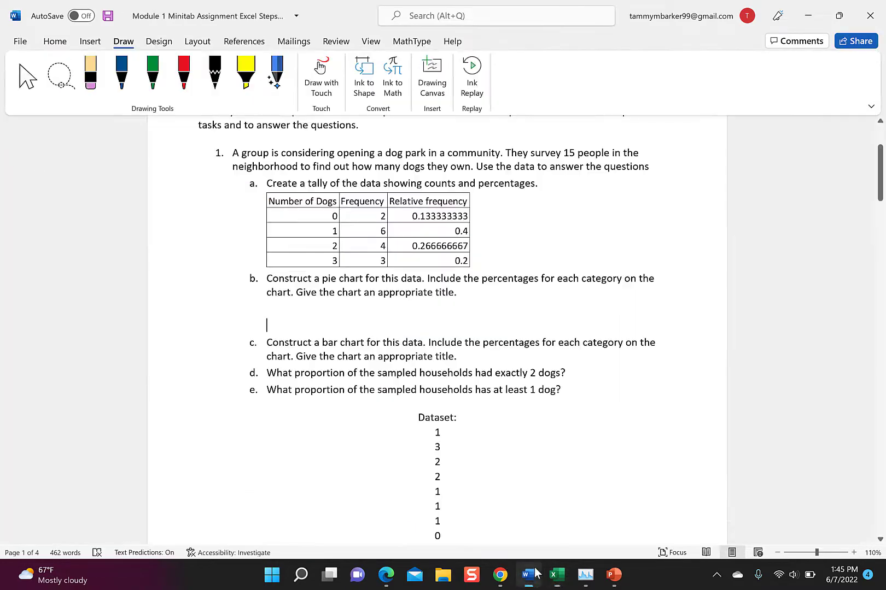
{"action": "right_click", "coordinate": [290, 319]}
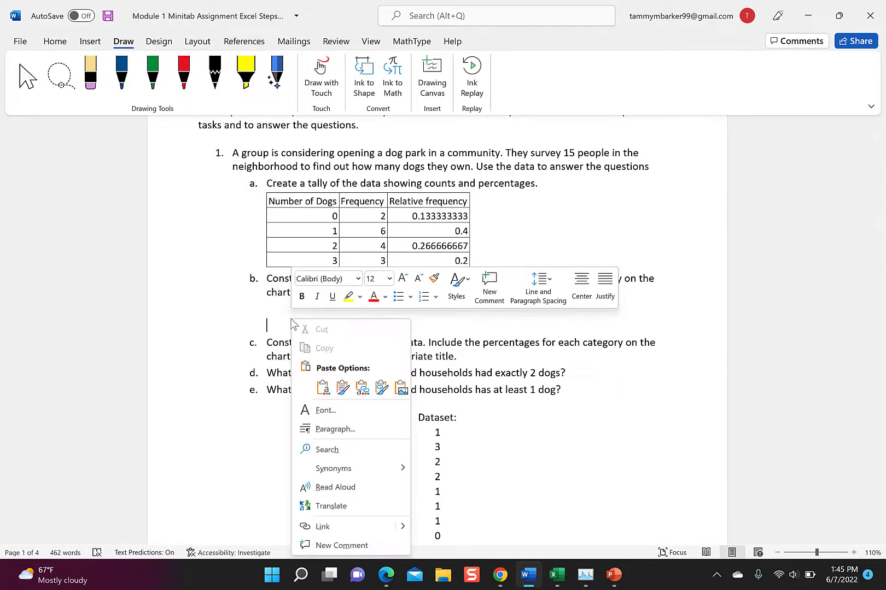
{"action": "left_click", "coordinate": [406, 390]}
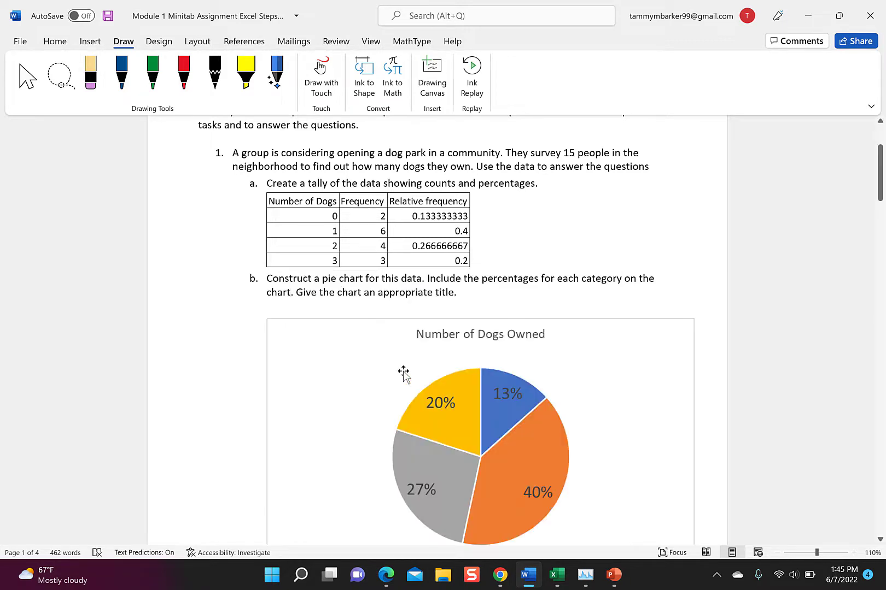
Switch back to Excel and copy the Number of Dogs column D2:D6 to H2:H6.
{"action": "scroll", "coordinate": [403, 374], "scroll_direction": "down", "scroll_amount": 2}
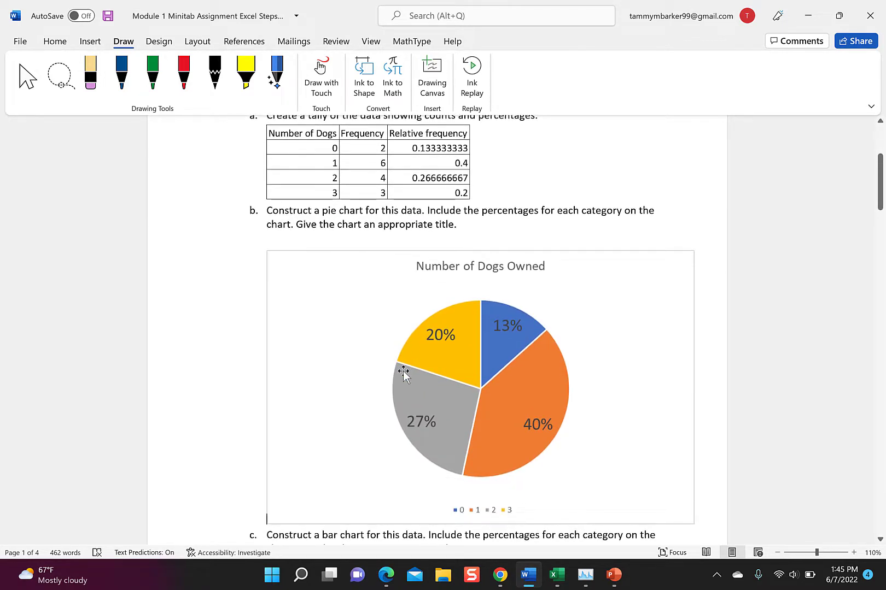
{"action": "scroll", "coordinate": [403, 373], "scroll_direction": "down", "scroll_amount": 5}
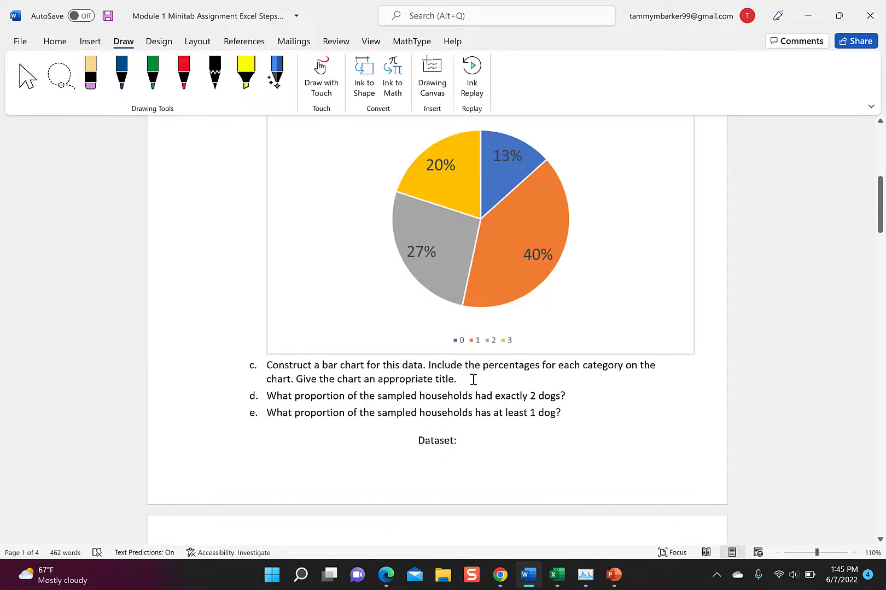
{"action": "left_click", "coordinate": [554, 574]}
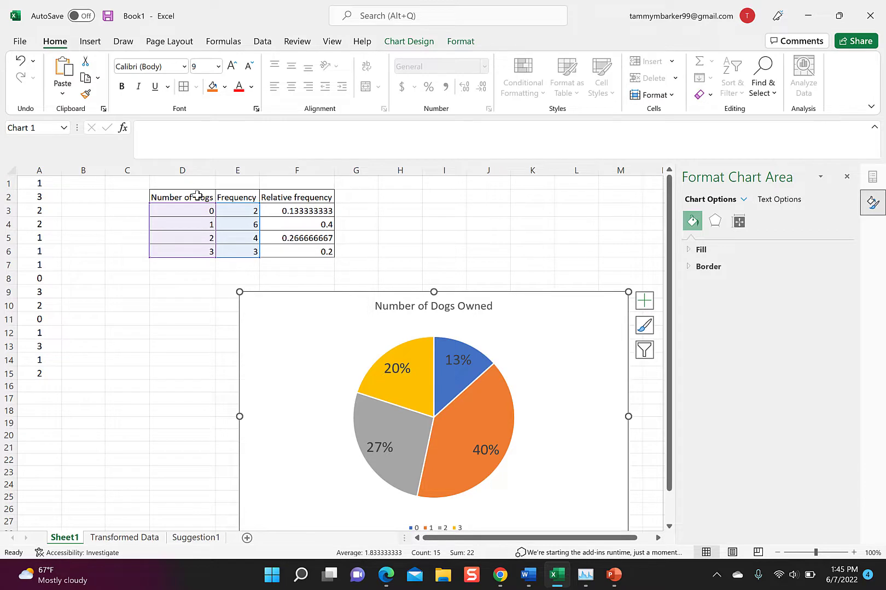
{"action": "left_click_drag", "start_coordinate": [198, 195], "coordinate": [197, 247]}
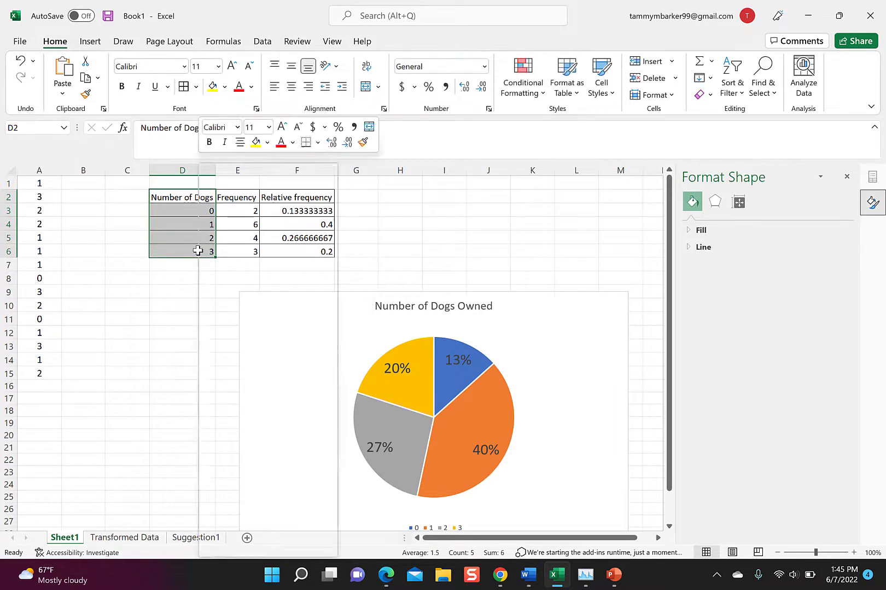
{"action": "right_click", "coordinate": [197, 250]}
{"action": "left_click", "coordinate": [229, 192]}
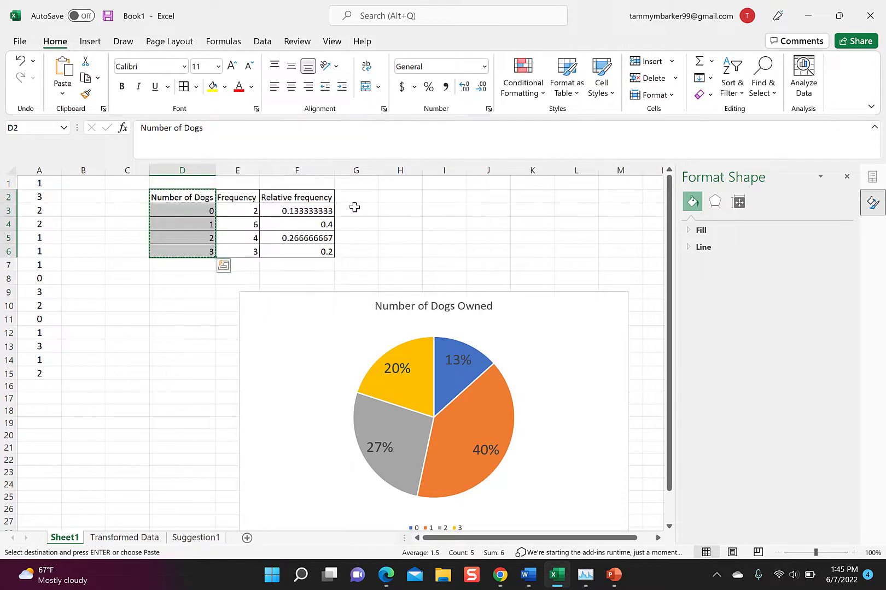
{"action": "left_click", "coordinate": [396, 200]}
{"action": "key", "text": "Return"}
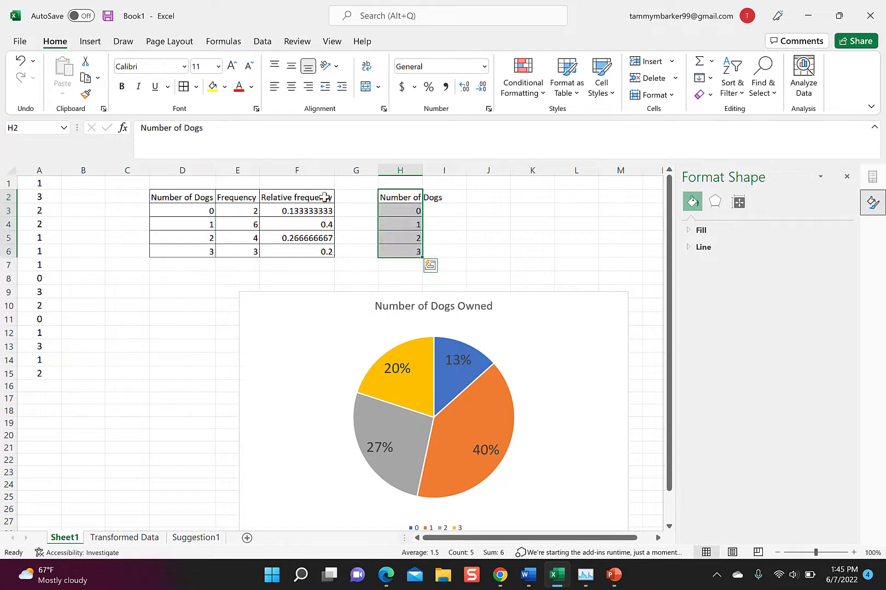
Copy the Relative frequency column F2:F6 and paste it as values into I2:I6.
{"action": "left_click_drag", "start_coordinate": [326, 197], "coordinate": [326, 249]}
{"action": "right_click", "coordinate": [326, 250]}
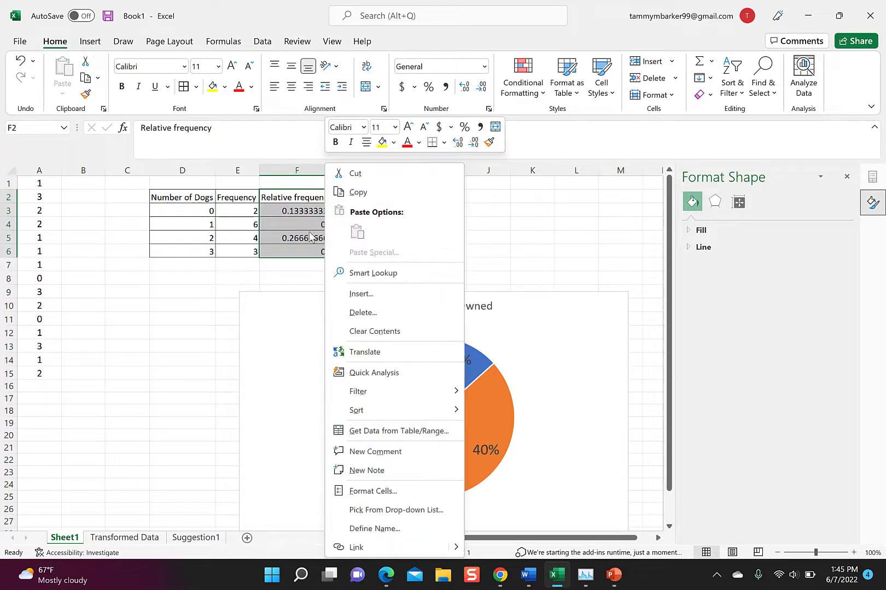
{"action": "left_click", "coordinate": [362, 192]}
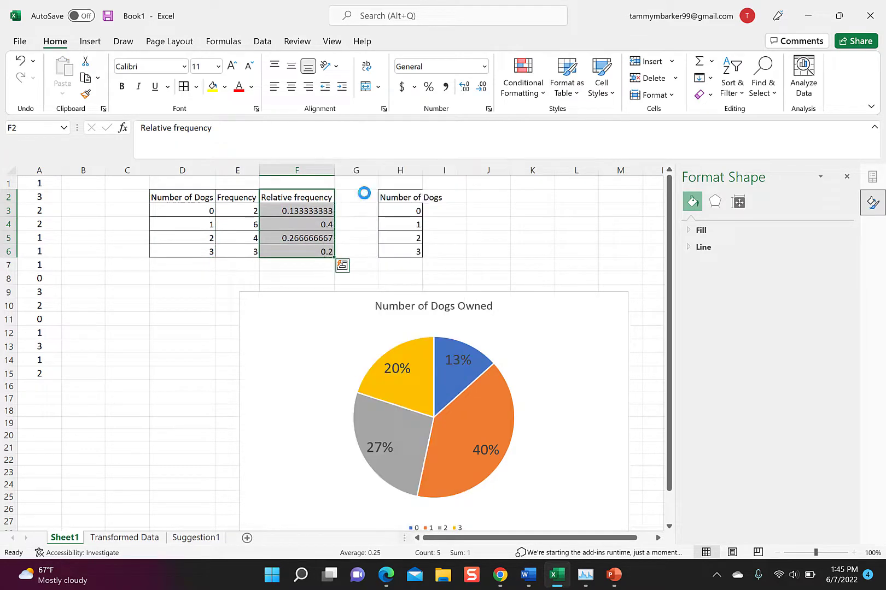
{"action": "left_click", "coordinate": [442, 198]}
{"action": "right_click", "coordinate": [442, 197]}
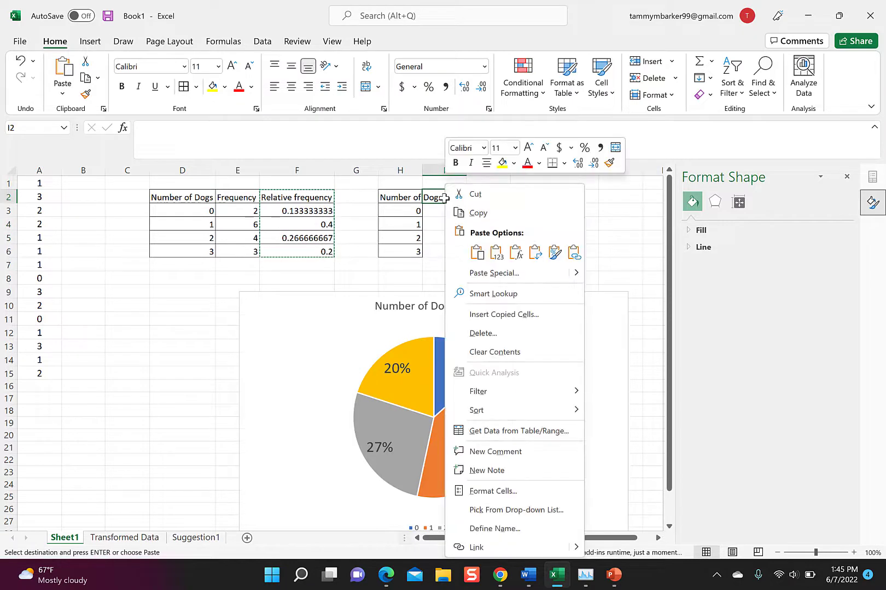
{"action": "left_click", "coordinate": [497, 254]}
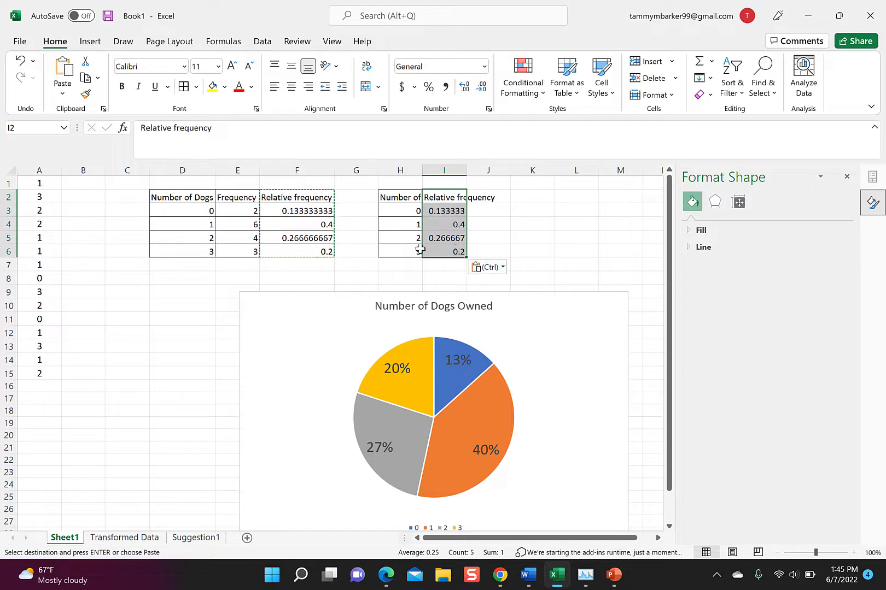
{"action": "key", "text": "Escape"}
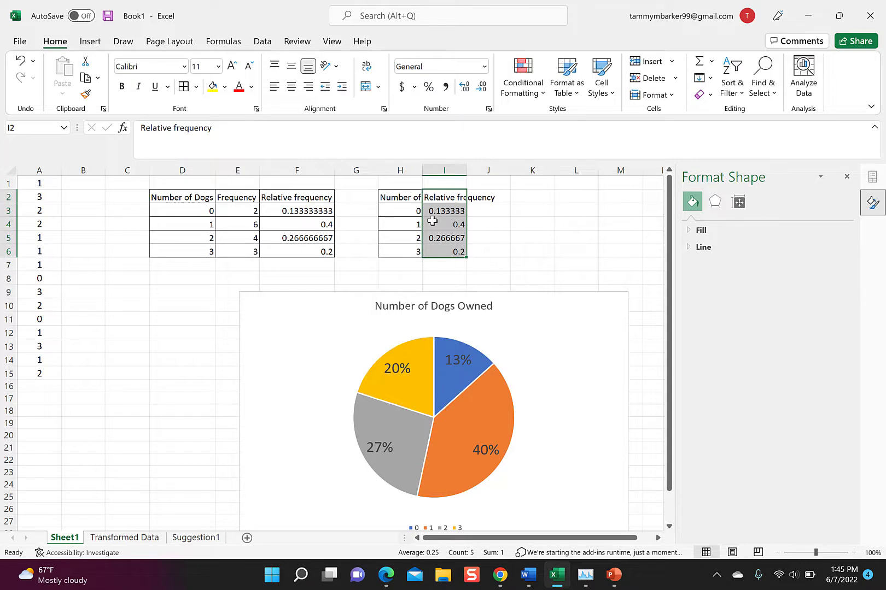
AutoFit the widths of columns H and I to their contents.
{"action": "double_click", "coordinate": [423, 171]}
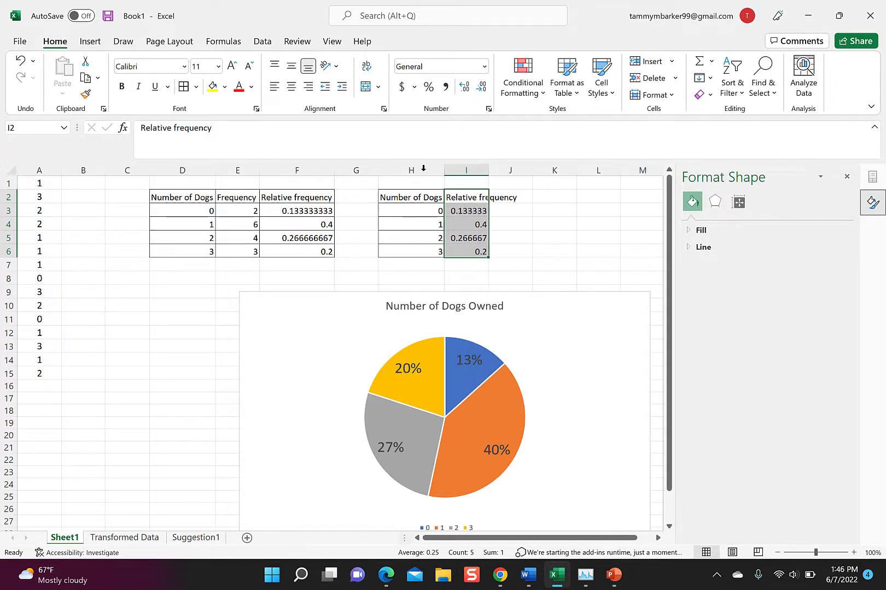
{"action": "left_click", "coordinate": [519, 241]}
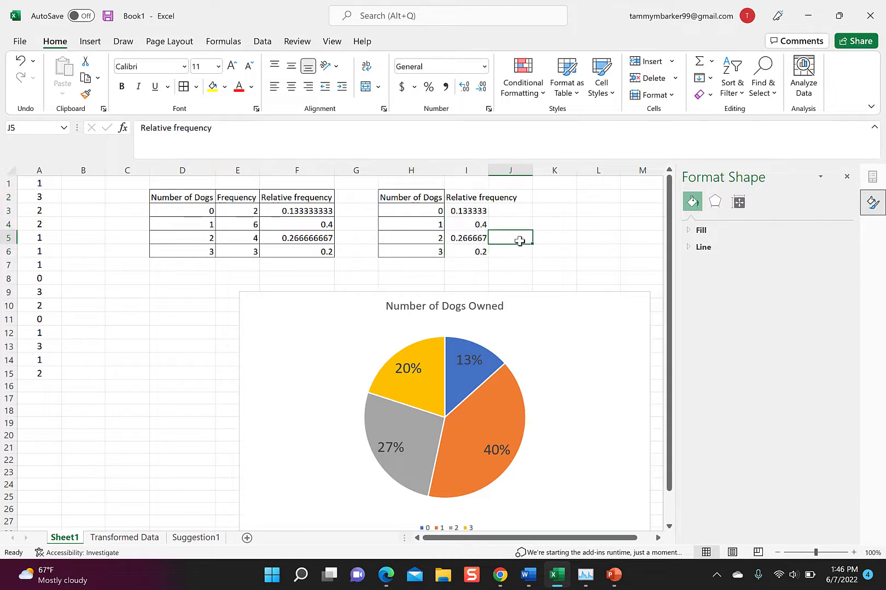
{"action": "double_click", "coordinate": [488, 170]}
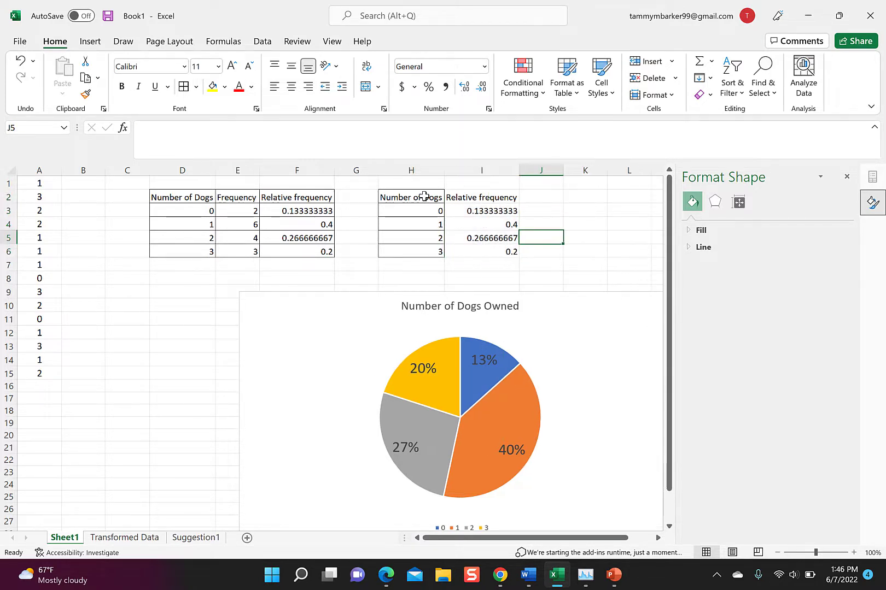
Insert the recommended Clustered Column chart for the dog counts and relative frequencies in H2:I6.
{"action": "left_click_drag", "start_coordinate": [426, 198], "coordinate": [484, 248]}
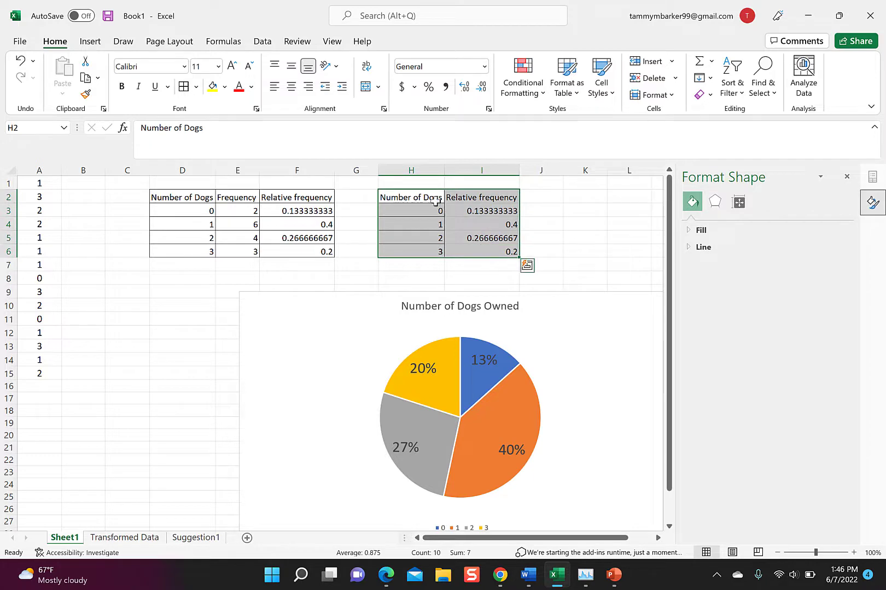
{"action": "left_click", "coordinate": [95, 44]}
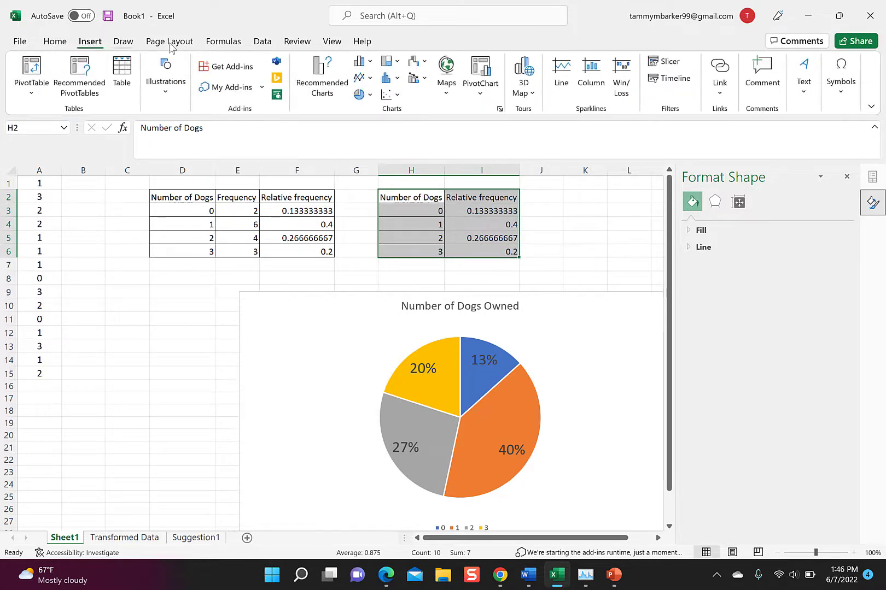
{"action": "left_click", "coordinate": [324, 81]}
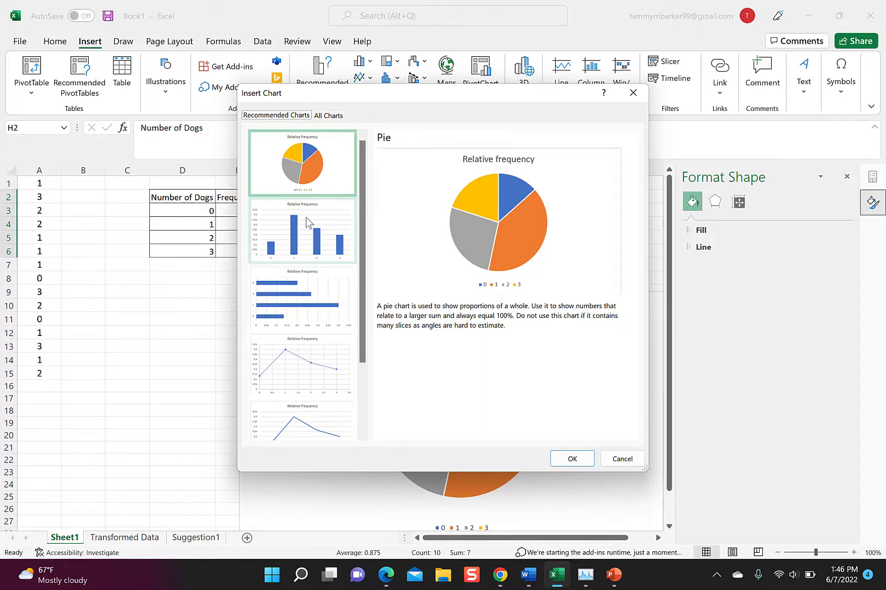
{"action": "left_click", "coordinate": [306, 217]}
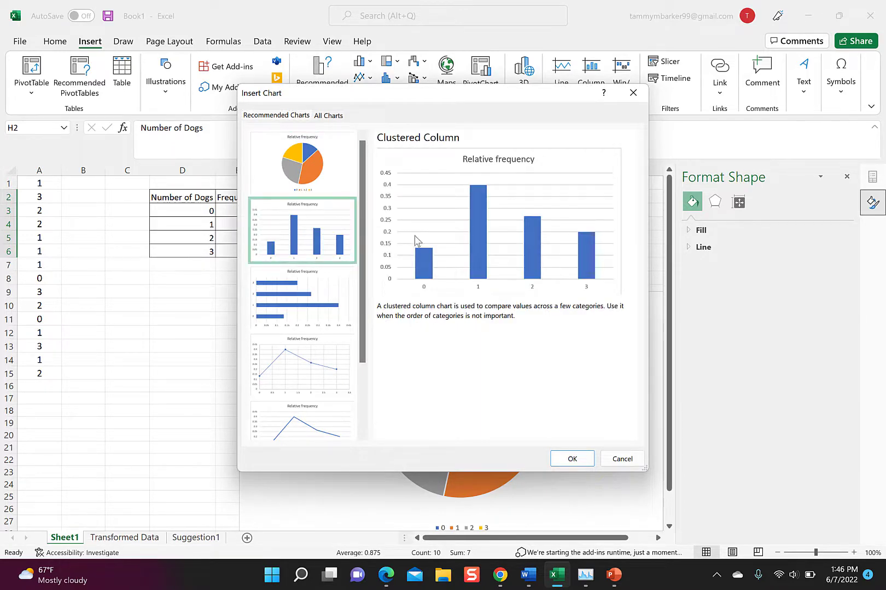
{"action": "left_click", "coordinate": [575, 459]}
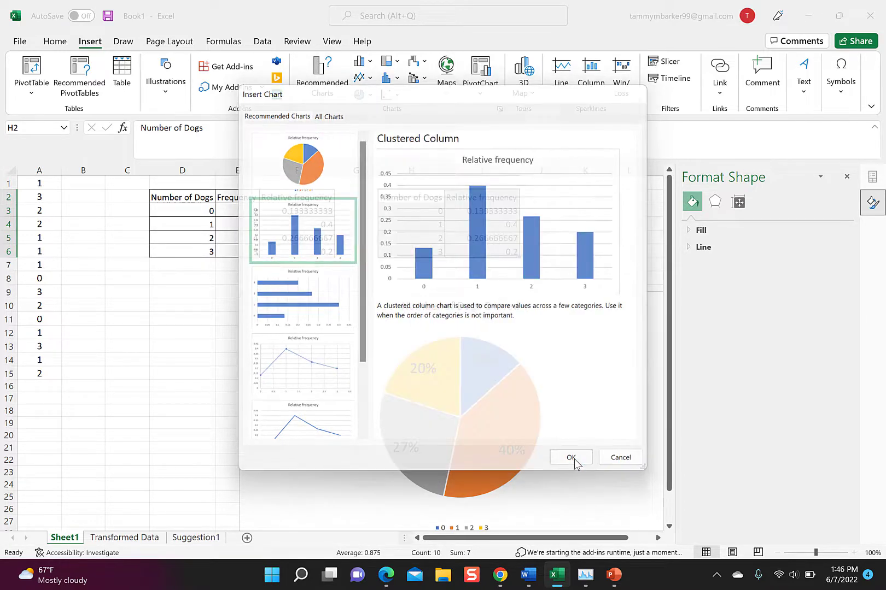
Move the new Relative frequency column chart clear of the frequency tables, beginning around row 10 and overlapping the pie chart's edge.
{"action": "scroll", "coordinate": [613, 328], "scroll_direction": "down", "scroll_amount": 5}
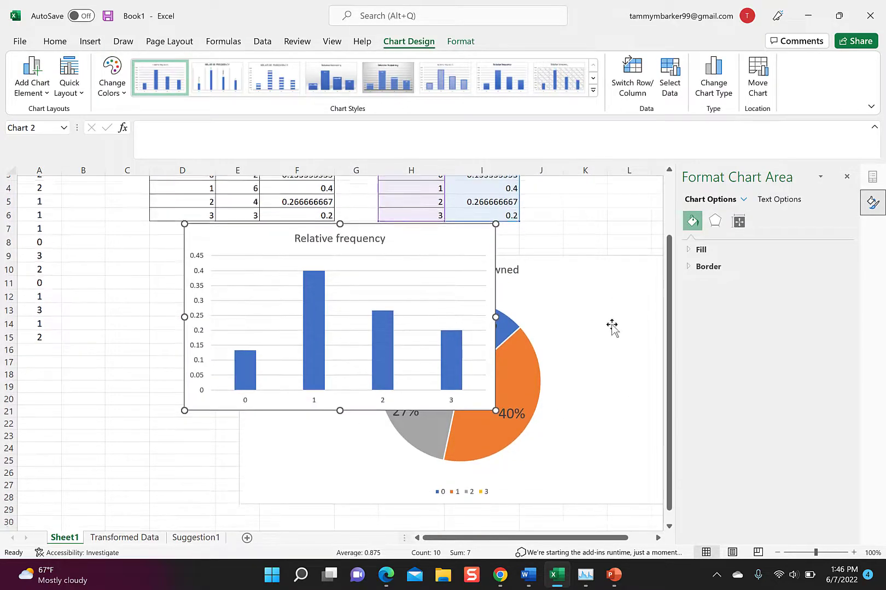
{"action": "scroll", "coordinate": [225, 226], "scroll_direction": "up", "scroll_amount": 4}
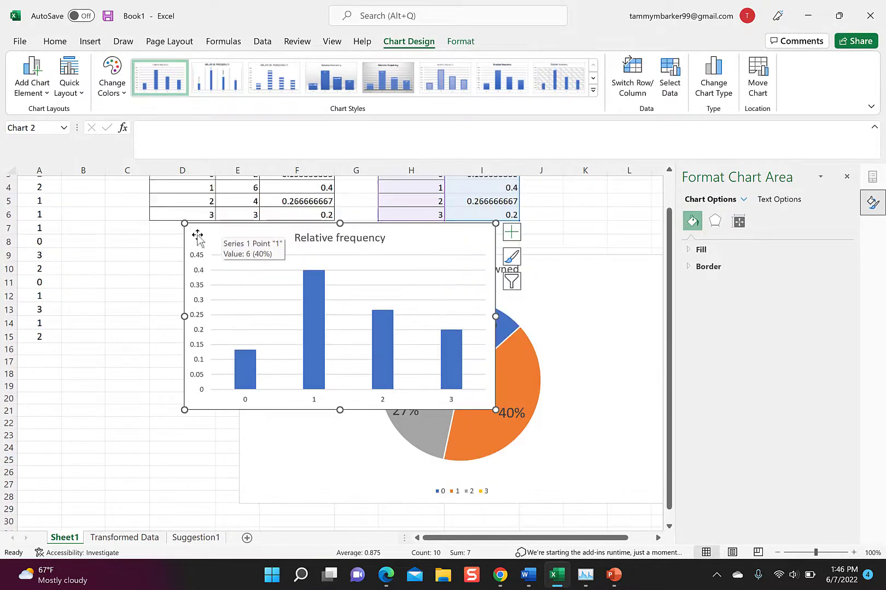
{"action": "left_click_drag", "start_coordinate": [203, 229], "coordinate": [108, 272]}
Replace the column chart's title with "Percent of Surveyed that own x number of dogs".
{"action": "left_click", "coordinate": [233, 280]}
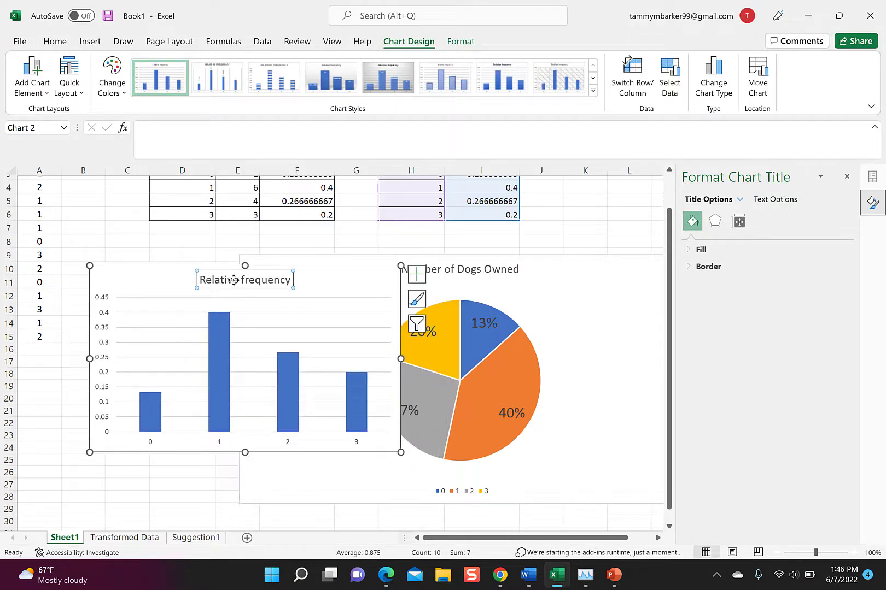
{"action": "left_click", "coordinate": [231, 279]}
{"action": "key", "text": "BackSpace"}
{"action": "key", "text": "BackSpace"}
{"action": "key", "text": "BackSpace"}
{"action": "key", "text": "BackSpace"}
{"action": "key", "text": "BackSpace"}
{"action": "key", "text": "BackSpace"}
{"action": "key", "text": "BackSpace"}
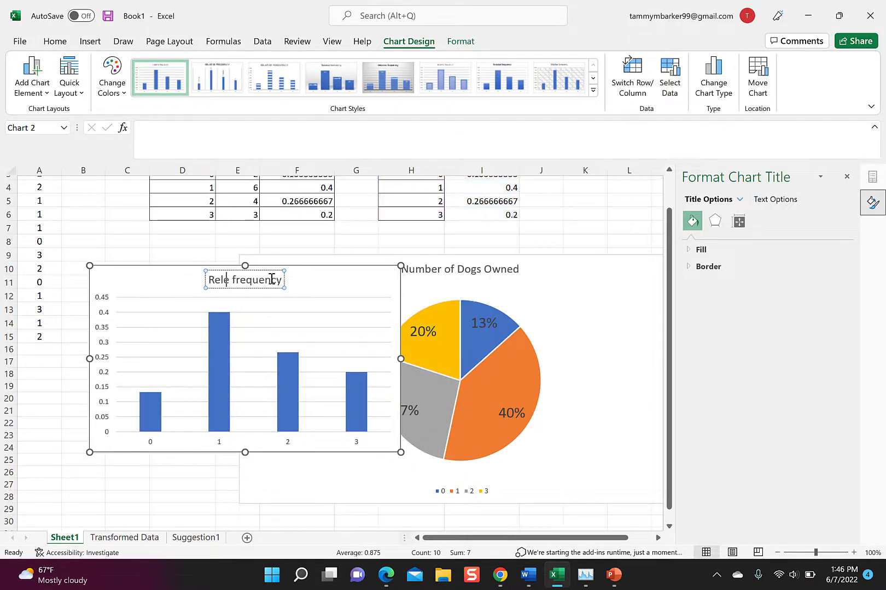
{"action": "key", "text": "ctrl+a"}
{"action": "type", "text": "Percen"}
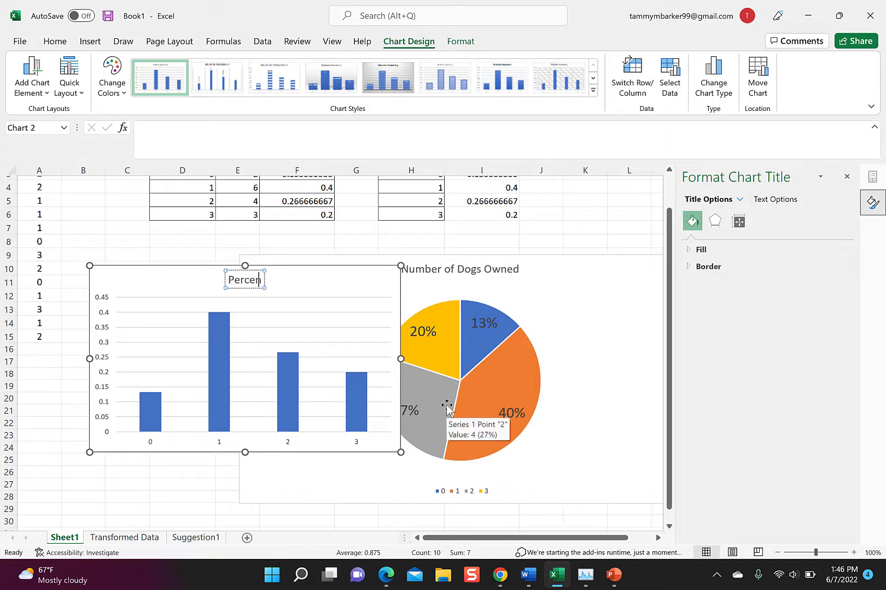
{"action": "type", "text": "t of S"}
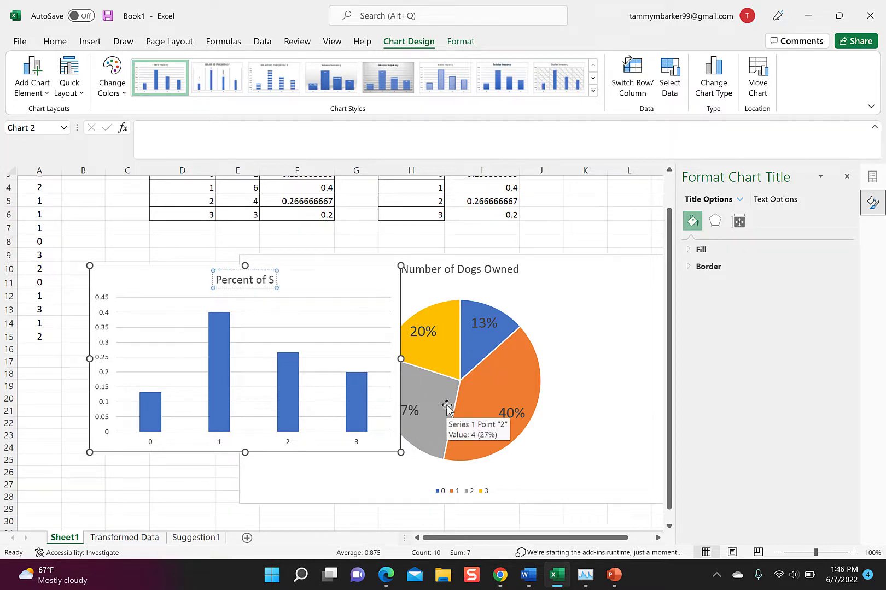
{"action": "type", "text": "urveyed that "}
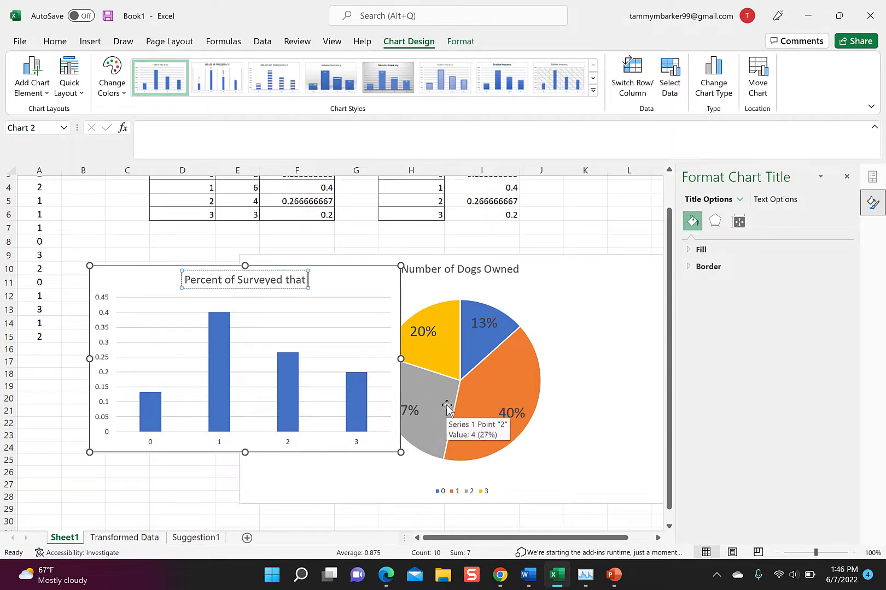
{"action": "type", "text": "own x"}
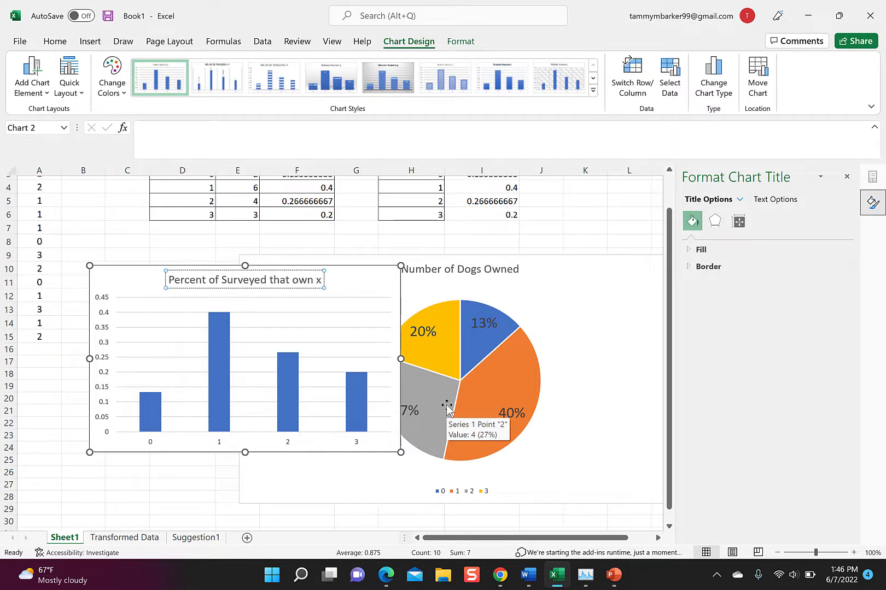
{"action": "type", "text": " number of dogs"}
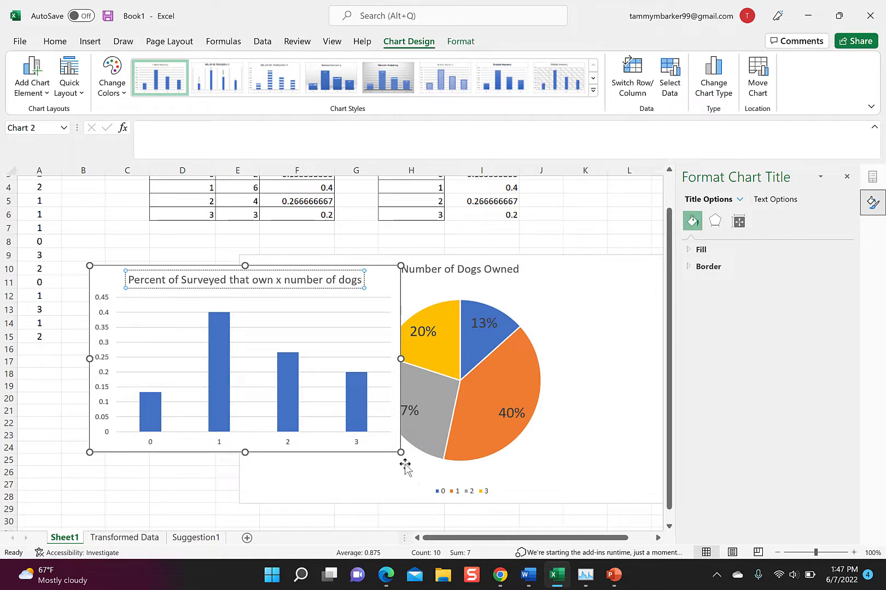
{"action": "left_click", "coordinate": [176, 484]}
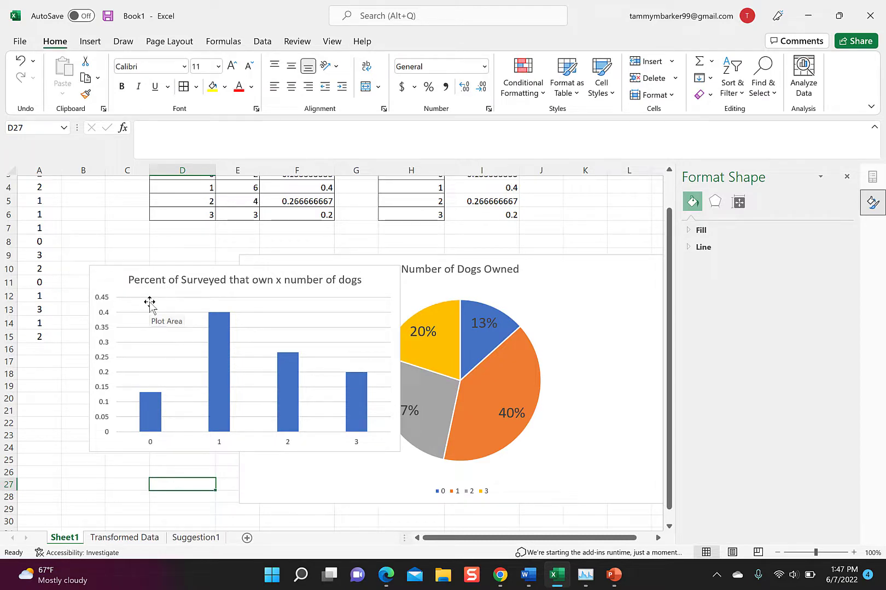
Copy the whole column chart and switch to the Word assignment document.
{"action": "left_click", "coordinate": [104, 281]}
{"action": "right_click", "coordinate": [104, 281]}
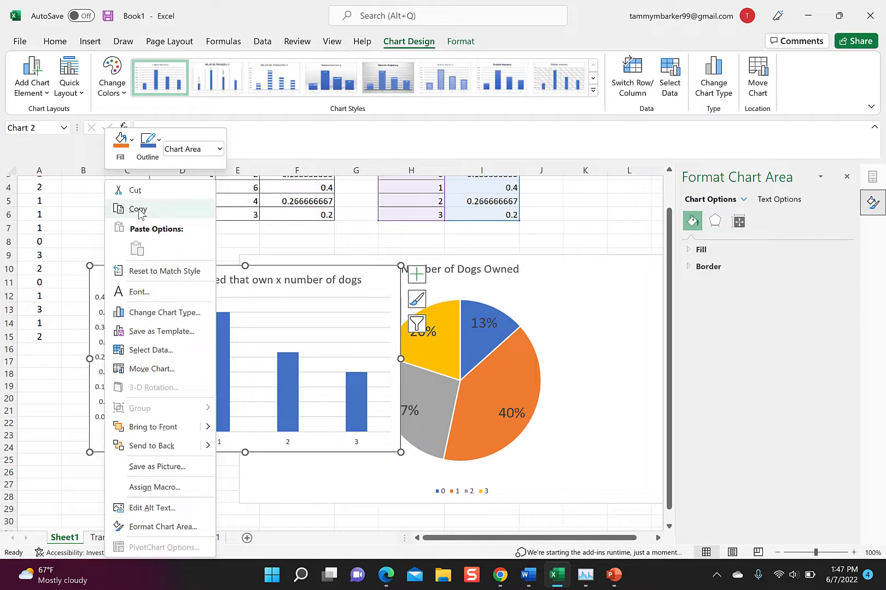
{"action": "left_click", "coordinate": [138, 211]}
{"action": "left_click", "coordinate": [528, 574]}
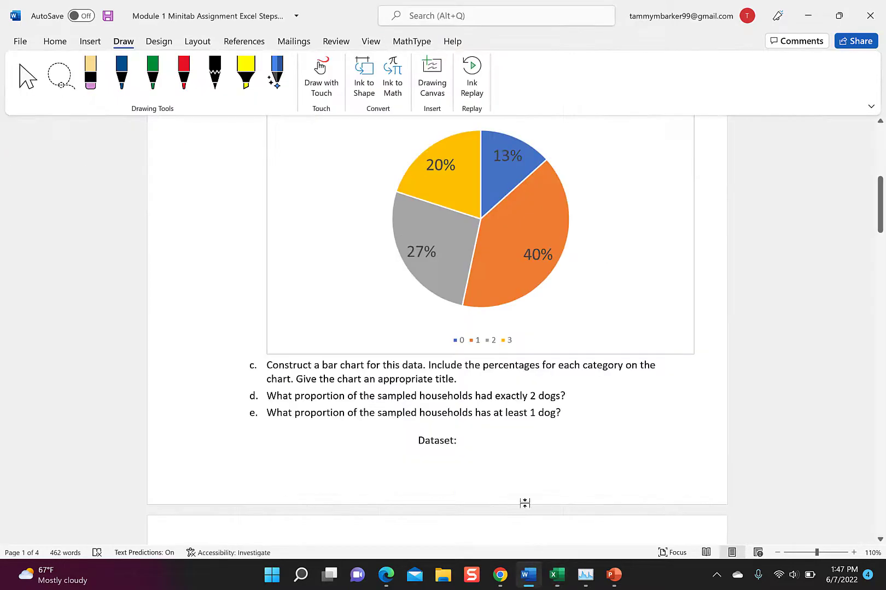
Insert a page break before item c so the bar chart question starts on a new page.
{"action": "left_click", "coordinate": [505, 386]}
{"action": "left_click", "coordinate": [253, 352]}
{"action": "left_click", "coordinate": [267, 365]}
{"action": "key", "text": "ctrl+Return"}
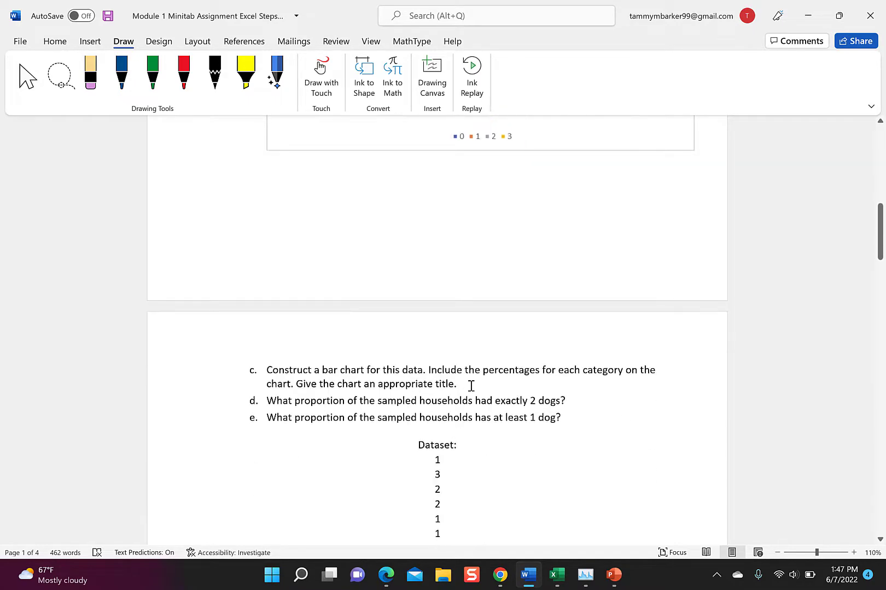
Add an unlettered blank line below item c and paste the copied column chart there.
{"action": "left_click", "coordinate": [470, 386]}
{"action": "key", "text": "Return"}
{"action": "key", "text": "BackSpace"}
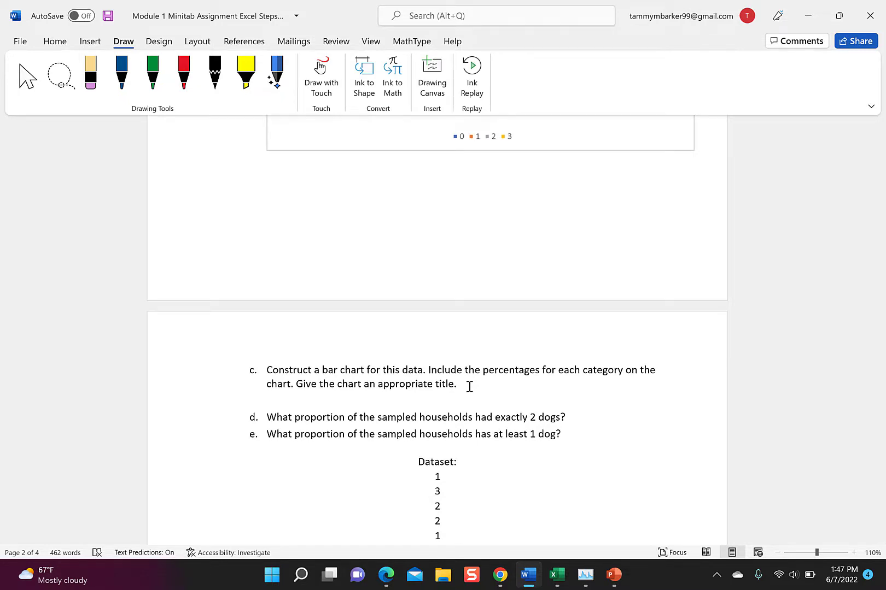
{"action": "key", "text": "ctrl+v"}
{"action": "scroll", "coordinate": [546, 429], "scroll_direction": "down", "scroll_amount": 1}
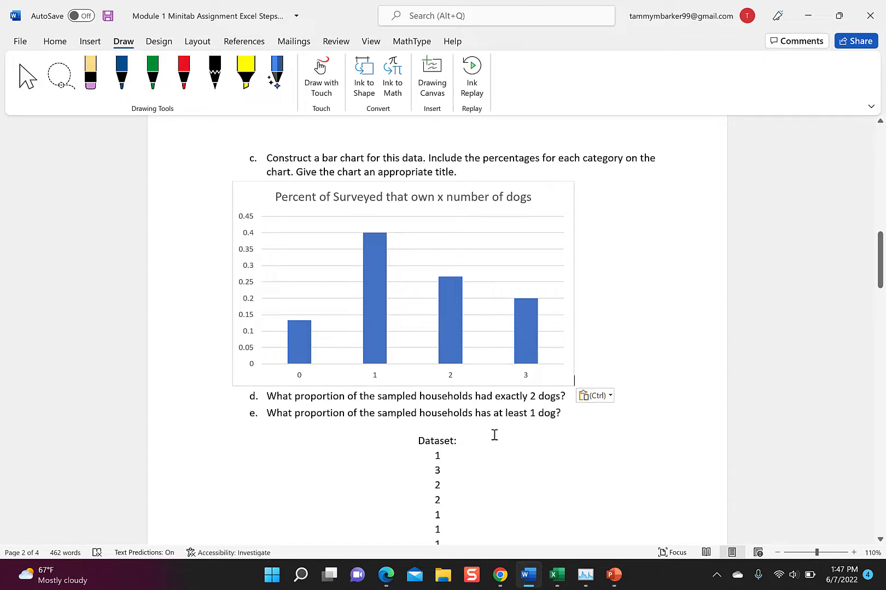
Add the bin 1.00-1.49 before 1.50-1.99 in the histogram instructions of question 2a.
{"action": "scroll", "coordinate": [620, 433], "scroll_direction": "down", "scroll_amount": 1}
{"action": "scroll", "coordinate": [619, 432], "scroll_direction": "down", "scroll_amount": 8}
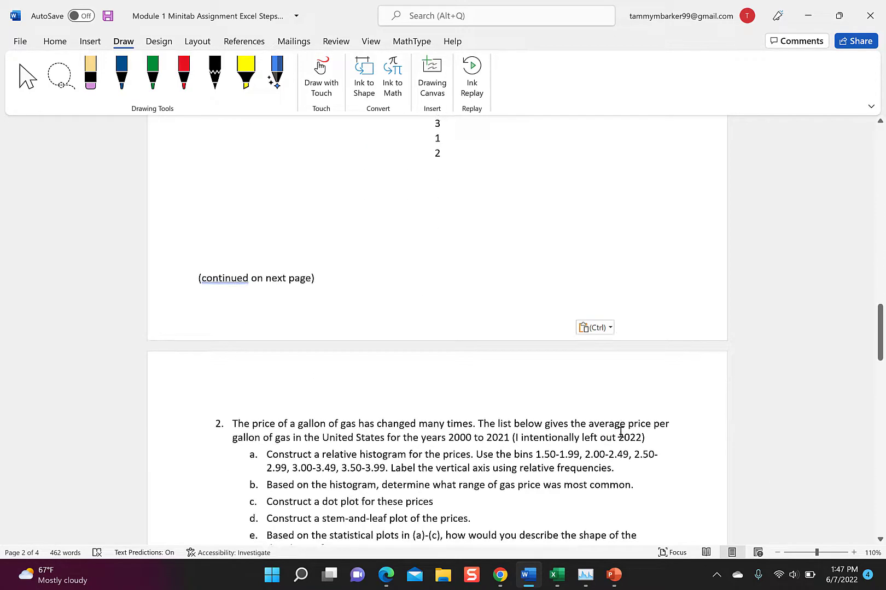
{"action": "scroll", "coordinate": [619, 431], "scroll_direction": "down", "scroll_amount": 3}
{"action": "left_click", "coordinate": [584, 285]}
{"action": "type", "text": "1.00-1.49, 1."}
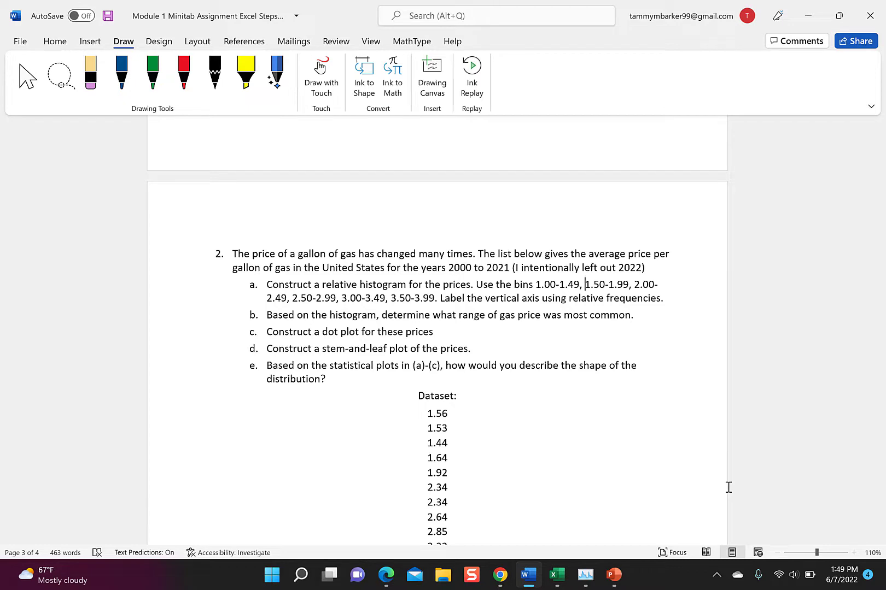
Copy the complete gas price dataset of question 2, from 1.56 to 3.28.
{"action": "scroll", "coordinate": [603, 418], "scroll_direction": "down", "scroll_amount": 2}
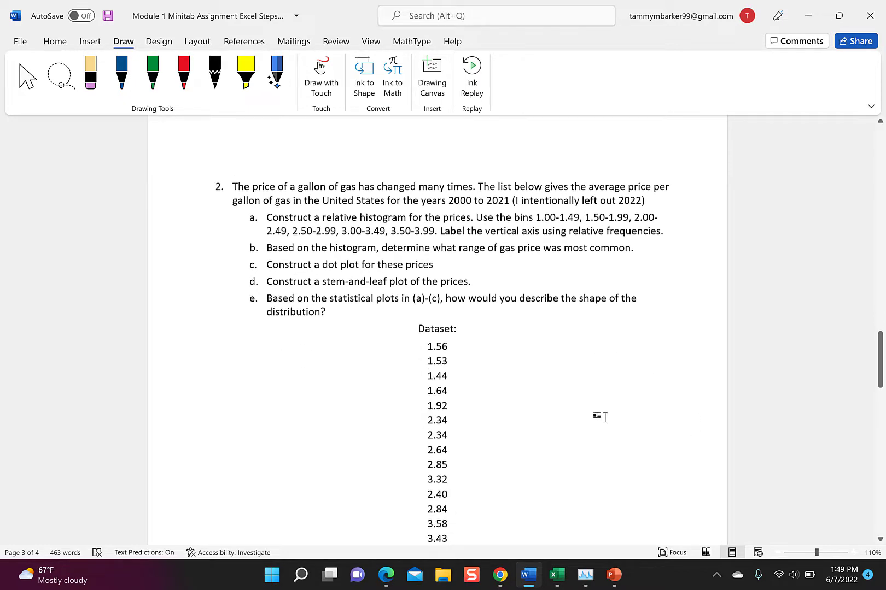
{"action": "scroll", "coordinate": [604, 417], "scroll_direction": "down", "scroll_amount": 1}
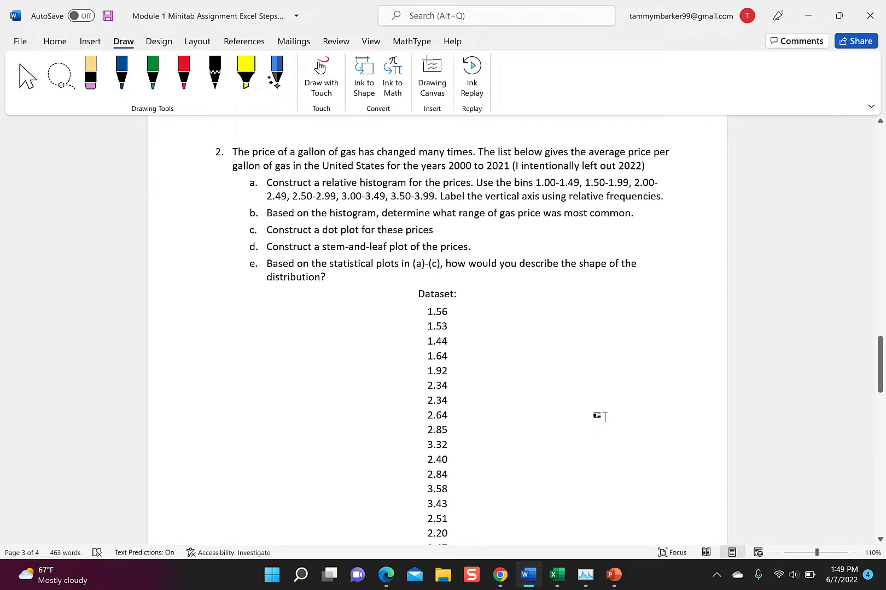
{"action": "scroll", "coordinate": [603, 418], "scroll_direction": "down", "scroll_amount": 1}
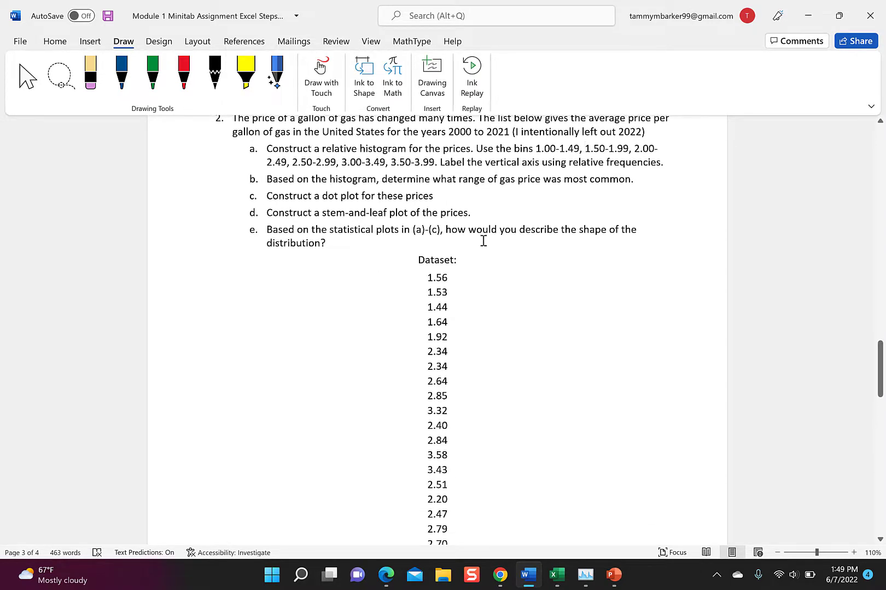
{"action": "scroll", "coordinate": [483, 241], "scroll_direction": "down", "scroll_amount": 2}
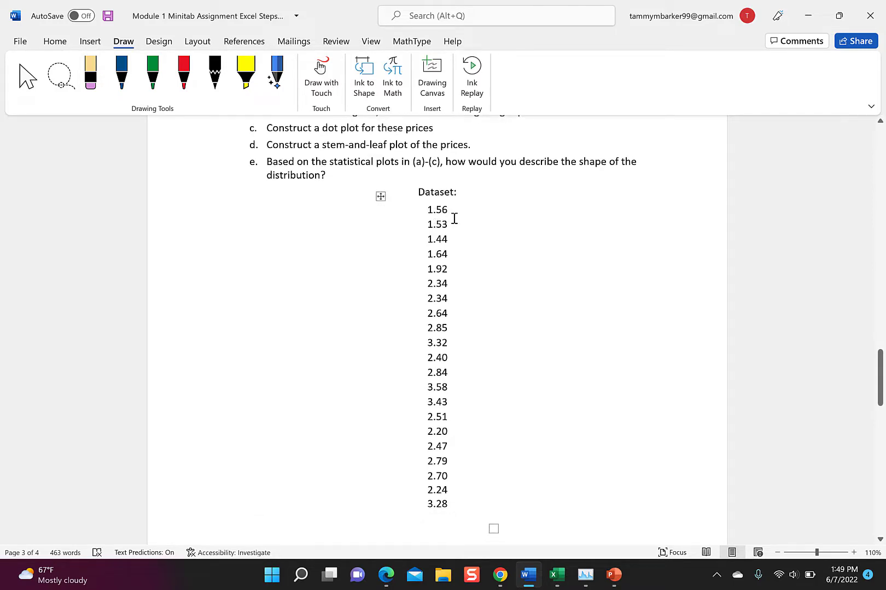
{"action": "left_click_drag", "start_coordinate": [428, 208], "coordinate": [439, 503]}
{"action": "right_click", "coordinate": [437, 345]}
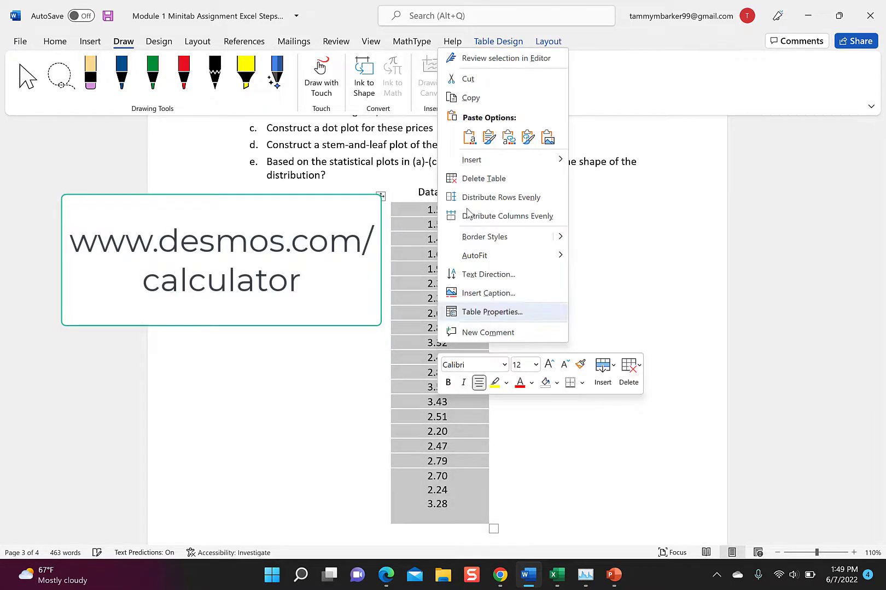
{"action": "left_click", "coordinate": [457, 95]}
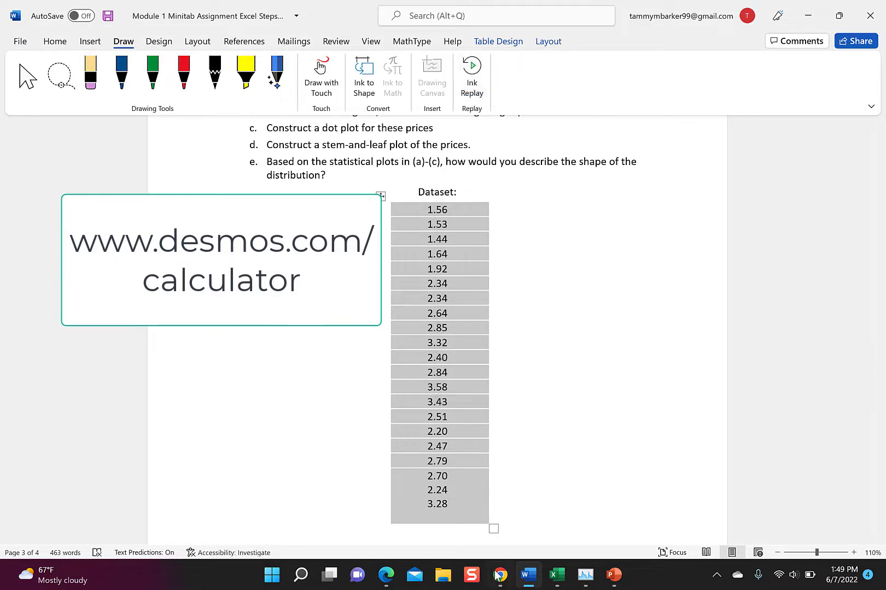
Switch to the Desmos graphing calculator, paste the gas prices as a list in the first expression and name it A.
{"action": "left_click", "coordinate": [438, 450]}
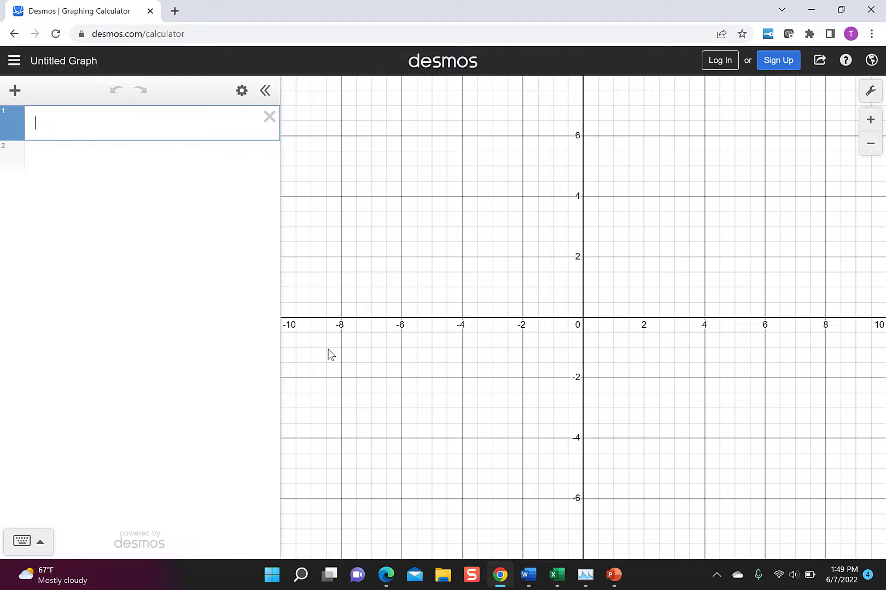
{"action": "key", "text": "ctrl+v"}
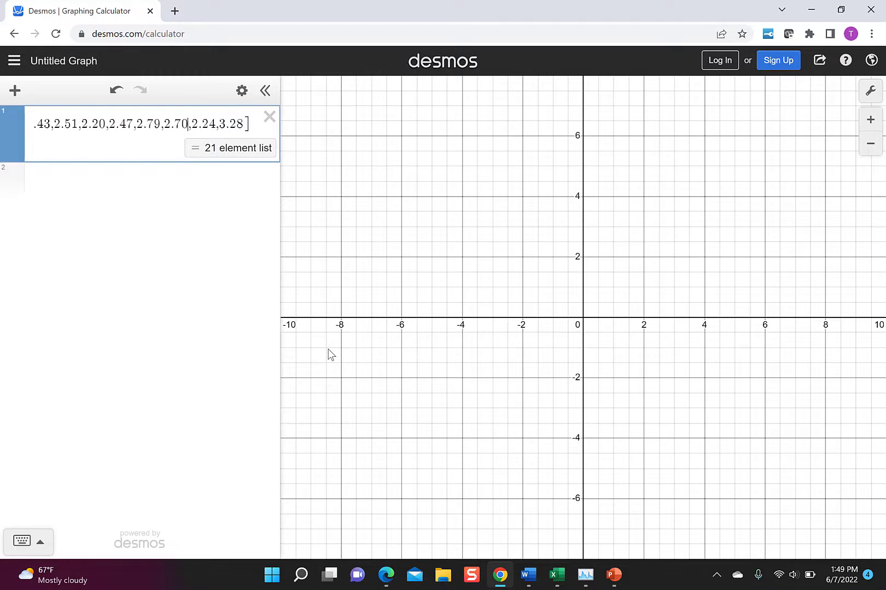
{"action": "key", "text": "Left"}
{"action": "key", "text": "Left"}
{"action": "key", "text": "Left"}
{"action": "key", "text": "Left"}
{"action": "key", "text": "Left"}
{"action": "key", "text": "Left"}
{"action": "key", "text": "Left"}
{"action": "key", "text": "Left"}
{"action": "key", "text": "Left"}
{"action": "key", "text": "Left"}
{"action": "key", "text": "Left"}
{"action": "key", "text": "Left"}
{"action": "key", "text": "Left"}
{"action": "key", "text": "Left"}
{"action": "key", "text": "Left"}
{"action": "key", "text": "Left"}
{"action": "key", "text": "Left"}
{"action": "key", "text": "Left"}
{"action": "key", "text": "Left"}
{"action": "key", "text": "Left"}
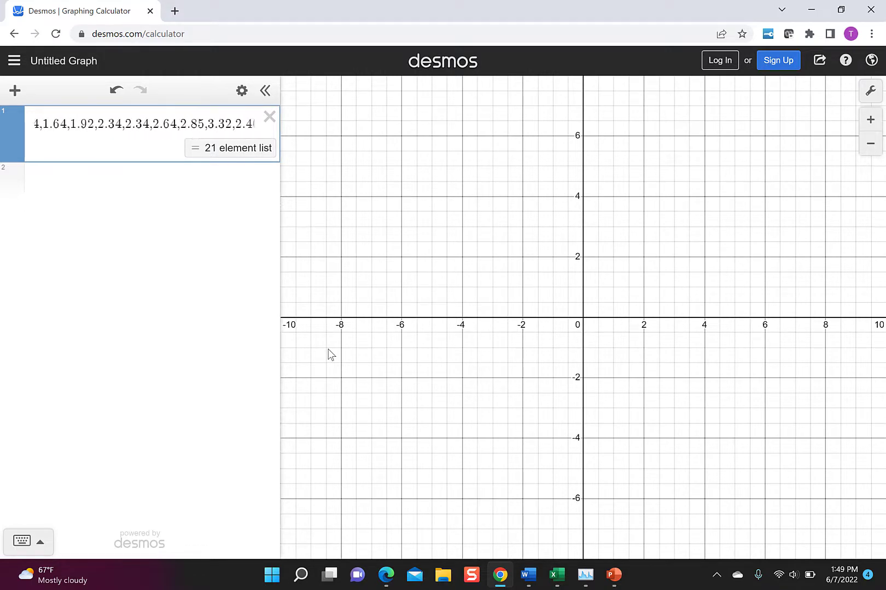
{"action": "key", "text": "Left"}
{"action": "key", "text": "Left"}
{"action": "key", "text": "Left"}
{"action": "key", "text": "Left"}
{"action": "key", "text": "Left"}
{"action": "key", "text": "Left"}
{"action": "key", "text": "Left"}
{"action": "key", "text": "Left"}
{"action": "key", "text": "Left"}
{"action": "key", "text": "Left"}
{"action": "key", "text": "Left"}
{"action": "key", "text": "Left"}
{"action": "key", "text": "Left"}
{"action": "key", "text": "Left"}
{"action": "type", "text": "A="}
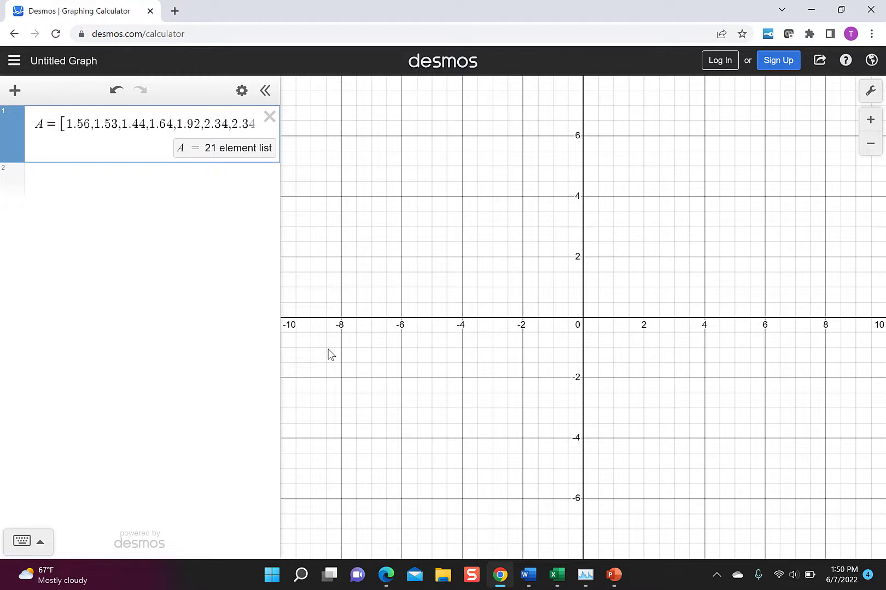
Enter histogram(A) as the second expression and fit the graph view to the histogram.
{"action": "left_click", "coordinate": [148, 196]}
{"action": "type", "text": "hi"}
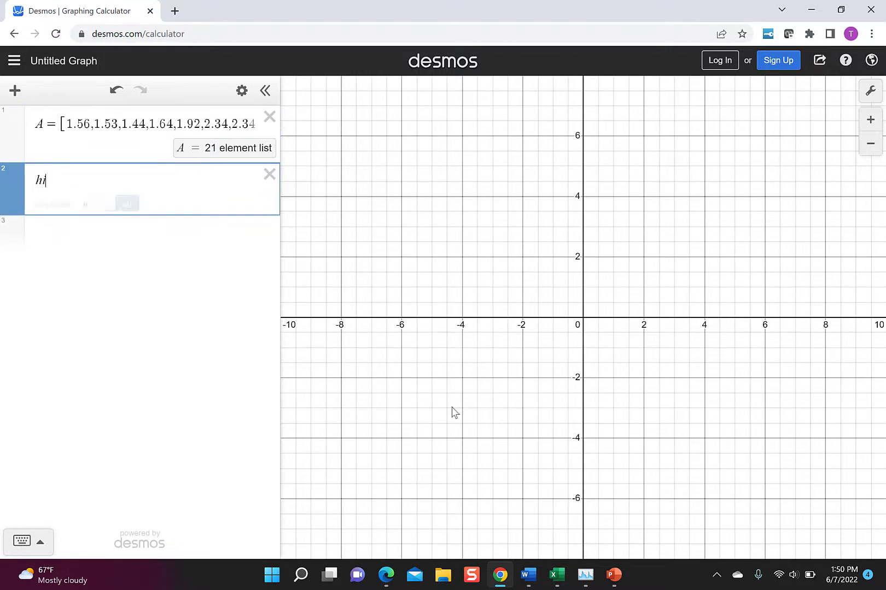
{"action": "type", "text": "stogram(A"}
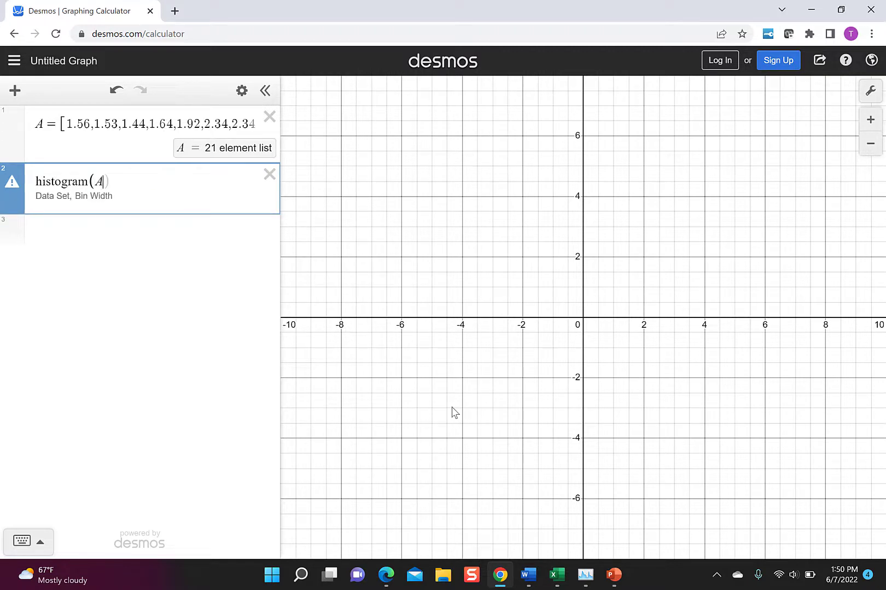
{"action": "type", "text": ")"}
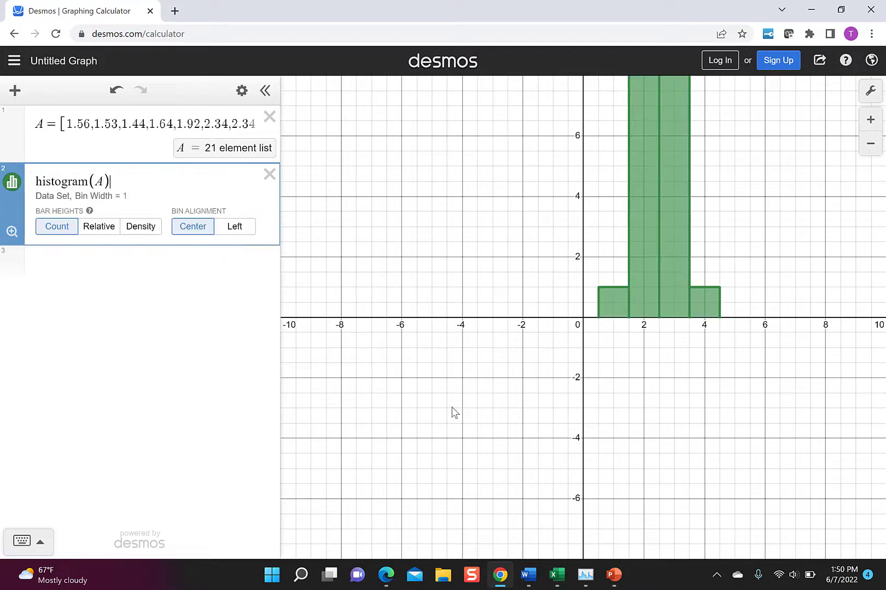
{"action": "left_click", "coordinate": [12, 234]}
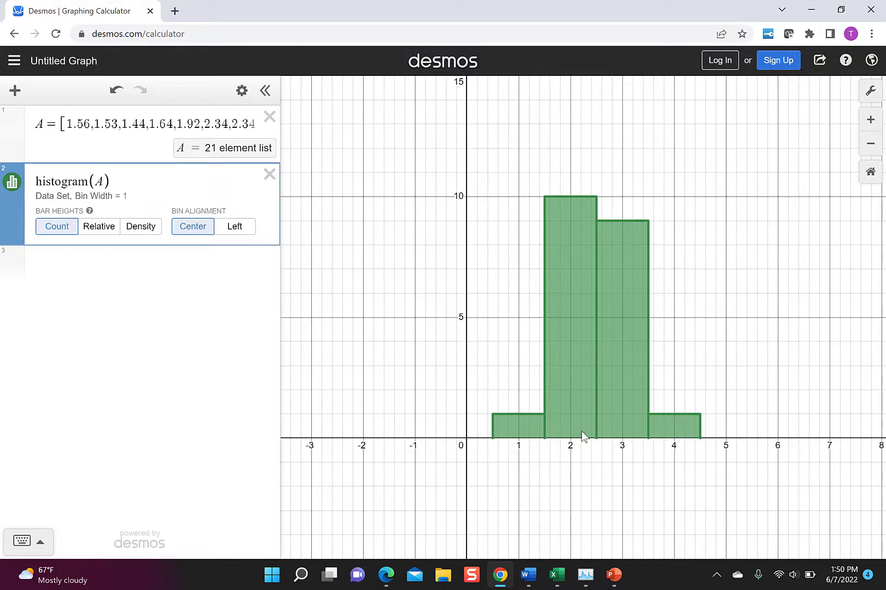
Set the histogram's bin width to .5, refit the graph view to it and change the bin alignment to Left.
{"action": "left_click", "coordinate": [106, 180]}
{"action": "type", "text": ","}
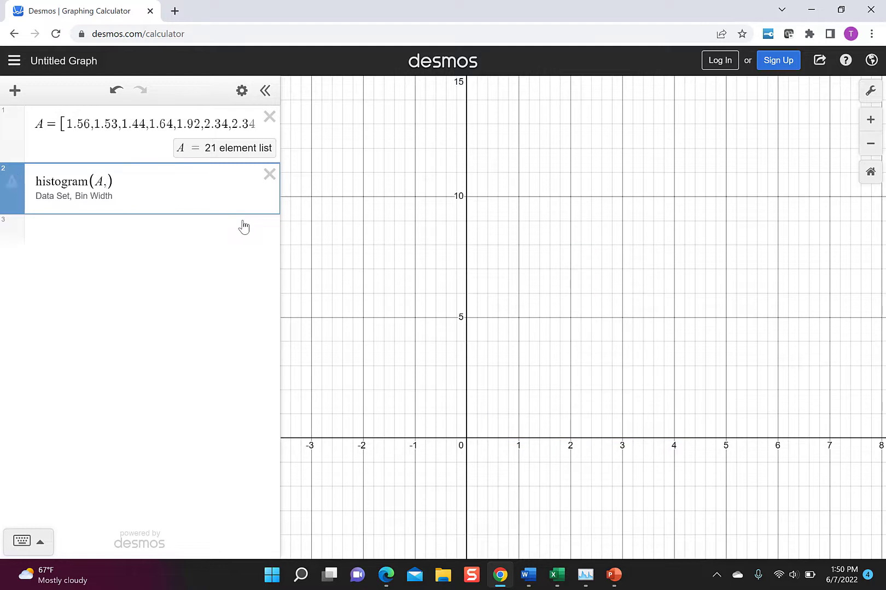
{"action": "type", "text": ".5"}
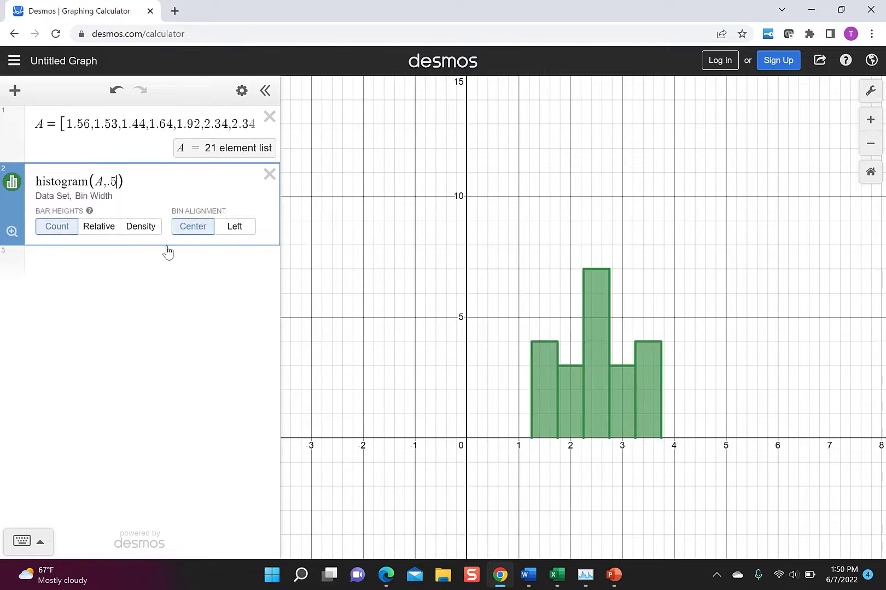
{"action": "left_click", "coordinate": [12, 232]}
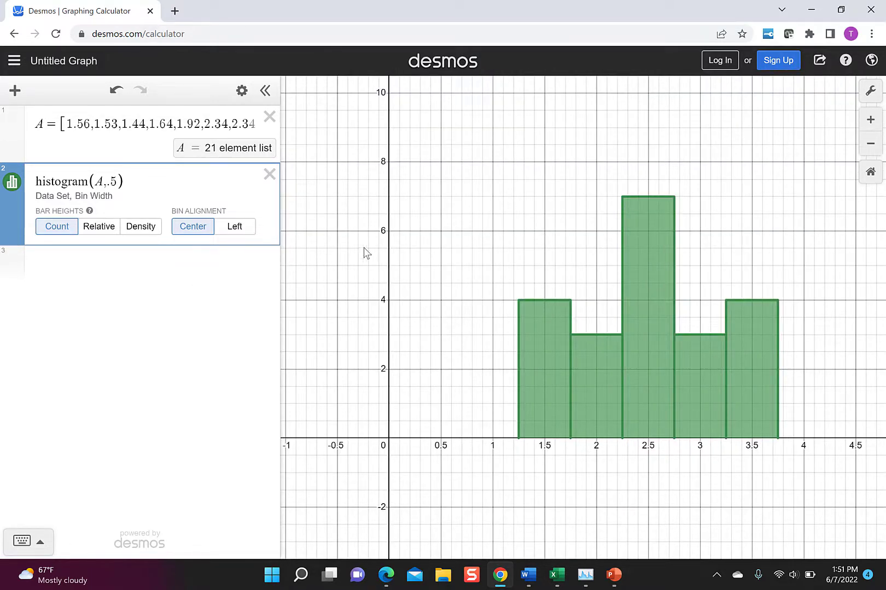
{"action": "left_click", "coordinate": [234, 226]}
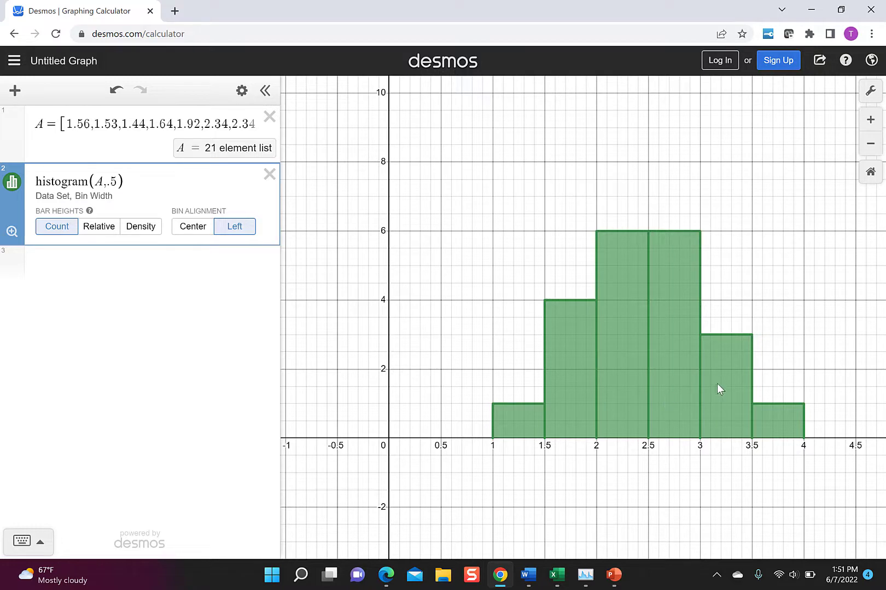
Compare the histogram's Center and Left bin alignments, keep Left, set the bar heights to Relative and fit the graph view.
{"action": "left_click", "coordinate": [190, 228]}
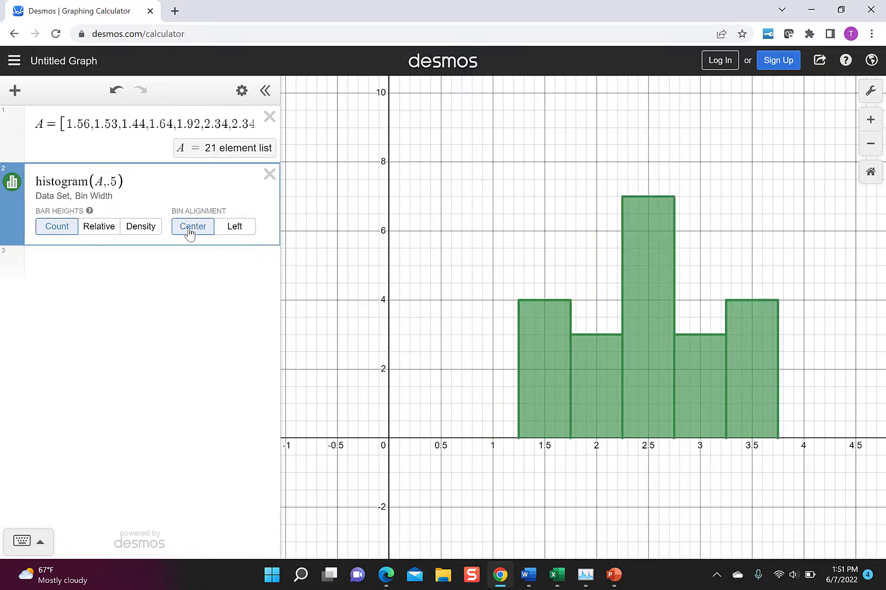
{"action": "left_click", "coordinate": [220, 227]}
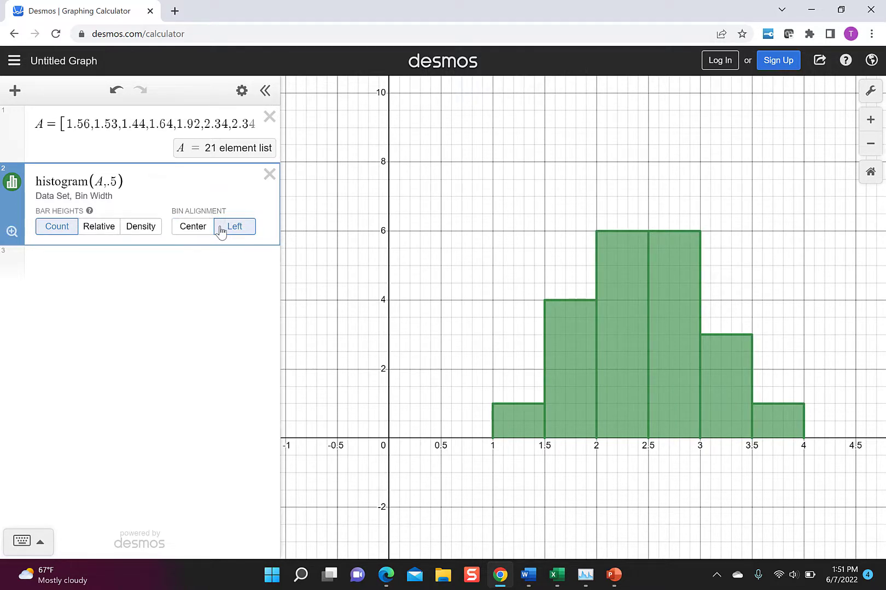
{"action": "left_click", "coordinate": [102, 233]}
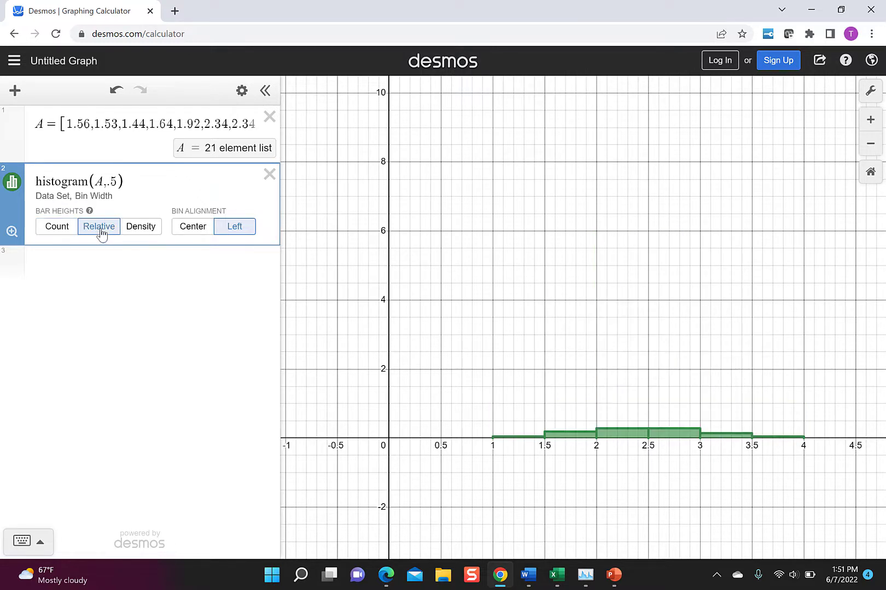
{"action": "left_click", "coordinate": [12, 231]}
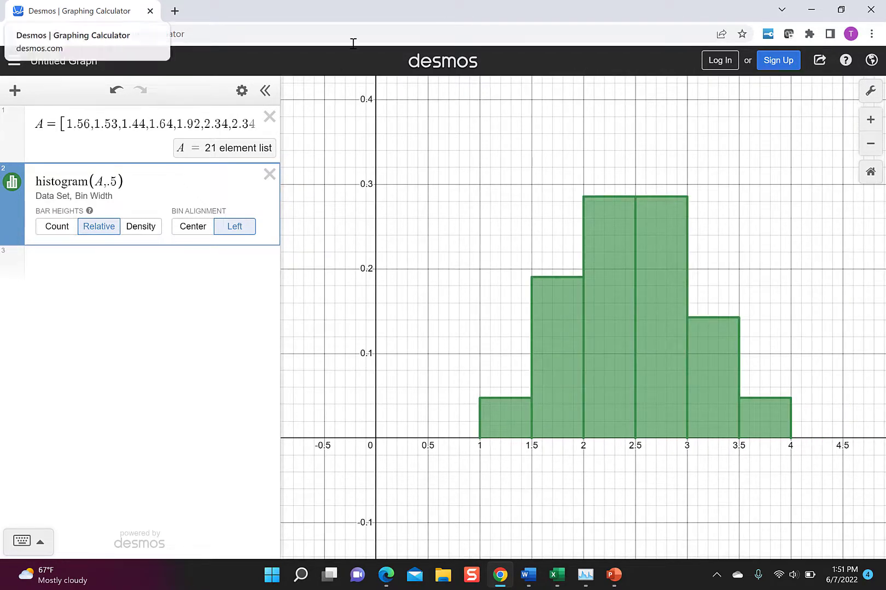
Capture the relative histogram with its axes as a rectangular snip using the Snipping Tool.
{"action": "left_click", "coordinate": [302, 575]}
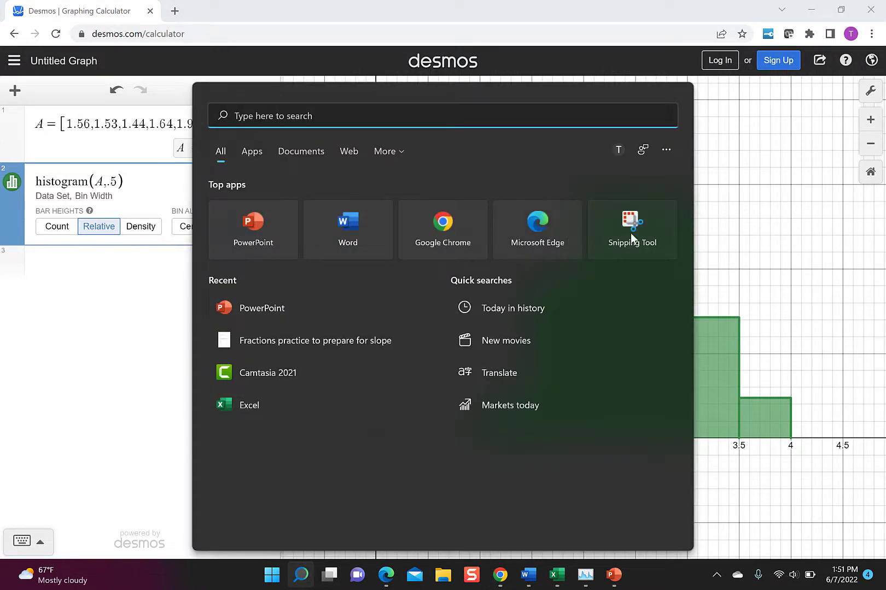
{"action": "left_click", "coordinate": [626, 236]}
{"action": "key", "text": "ctrl+n"}
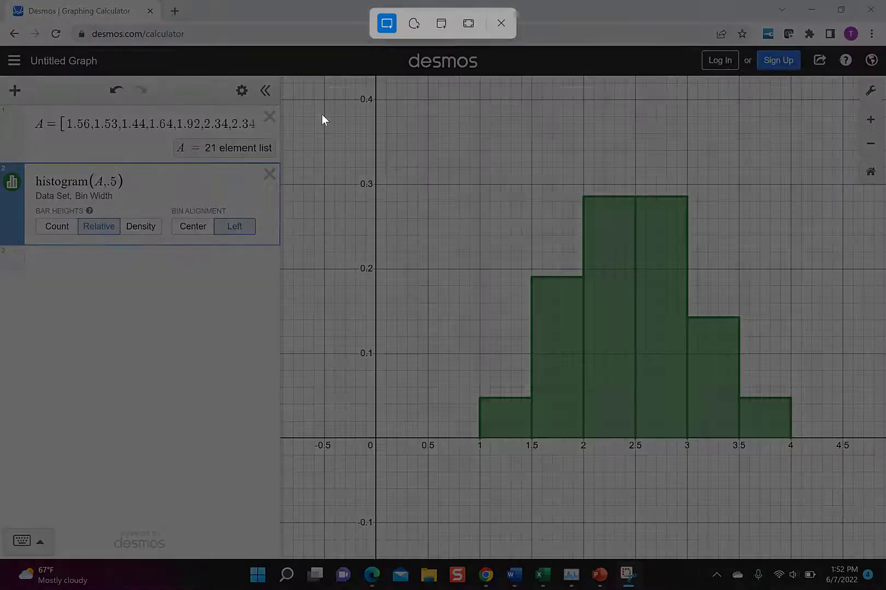
{"action": "left_click_drag", "start_coordinate": [330, 87], "coordinate": [832, 479]}
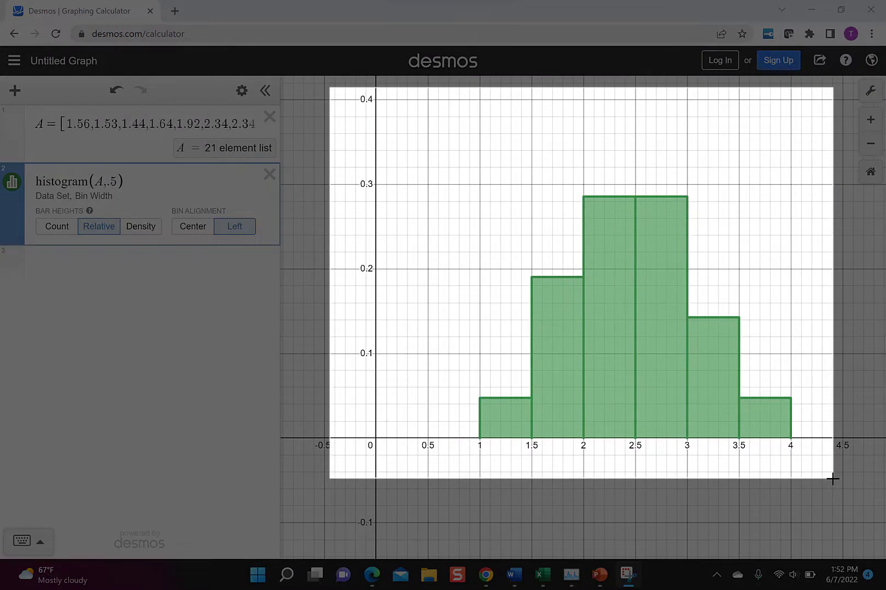
{"action": "left_click_drag", "start_coordinate": [832, 479], "coordinate": [832, 478]}
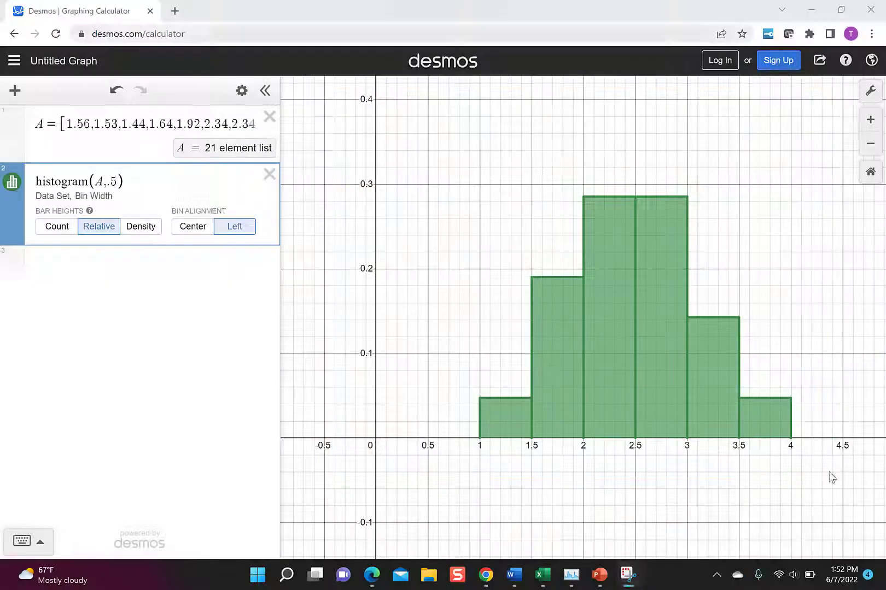
Switch to the Word assignment and paste the histogram snip below question 2a.
{"action": "key", "text": "alt+Tab"}
{"action": "scroll", "coordinate": [502, 439], "scroll_direction": "down", "scroll_amount": 2}
{"action": "scroll", "coordinate": [502, 439], "scroll_direction": "up", "scroll_amount": 2}
{"action": "scroll", "coordinate": [502, 439], "scroll_direction": "up", "scroll_amount": 3}
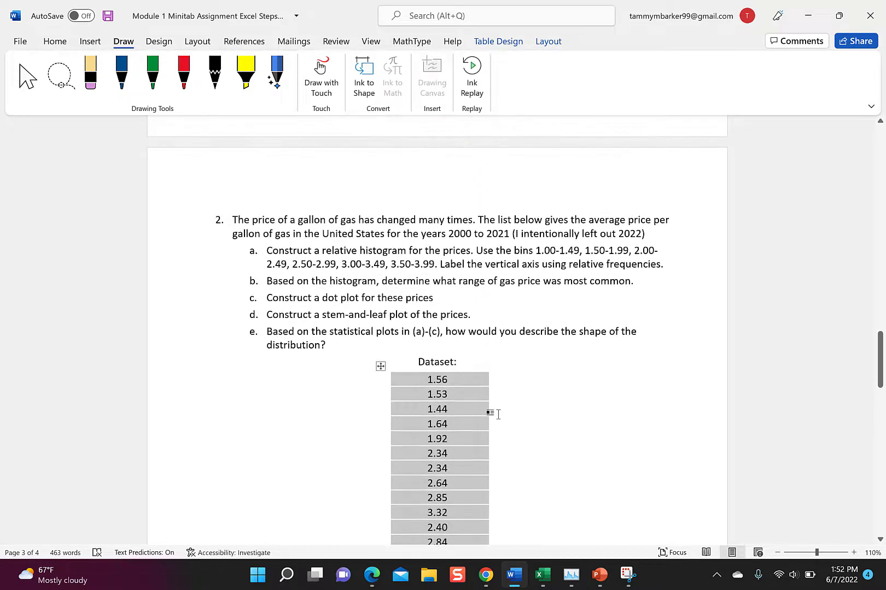
{"action": "left_click", "coordinate": [665, 262]}
{"action": "key", "text": "Return"}
{"action": "key", "text": "Return"}
{"action": "key", "text": "ctrl+v"}
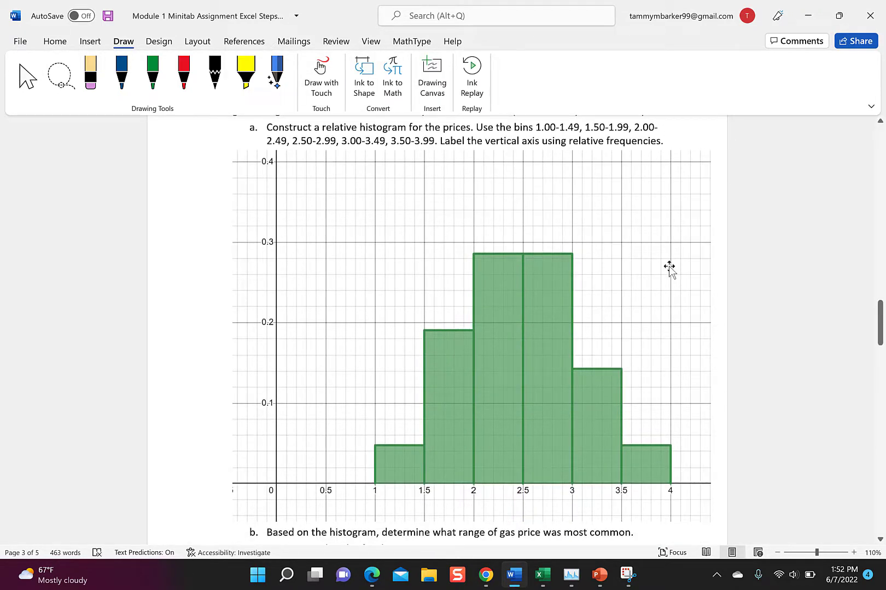
Return to Desmos and look at the image export options for the histogram graph, then close them.
{"action": "left_click", "coordinate": [486, 574]}
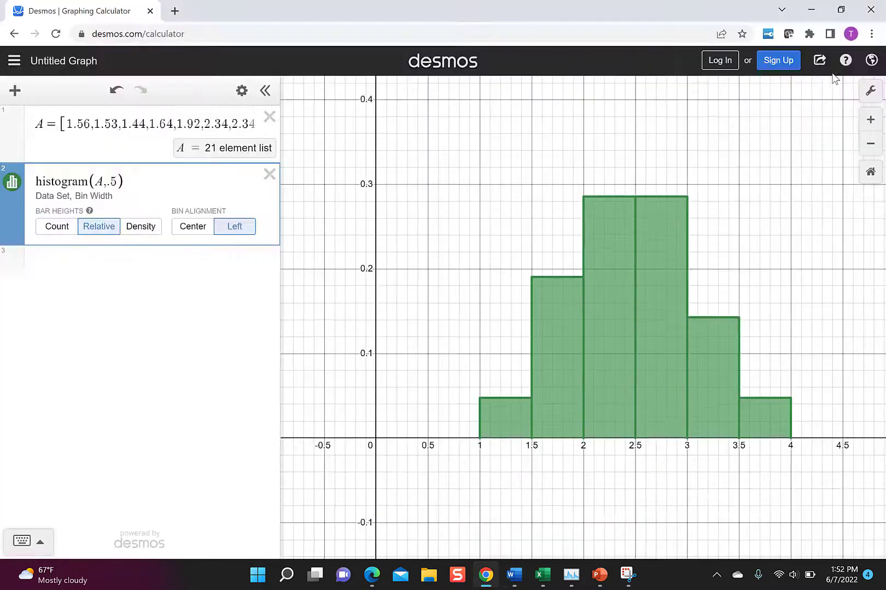
{"action": "left_click", "coordinate": [823, 68]}
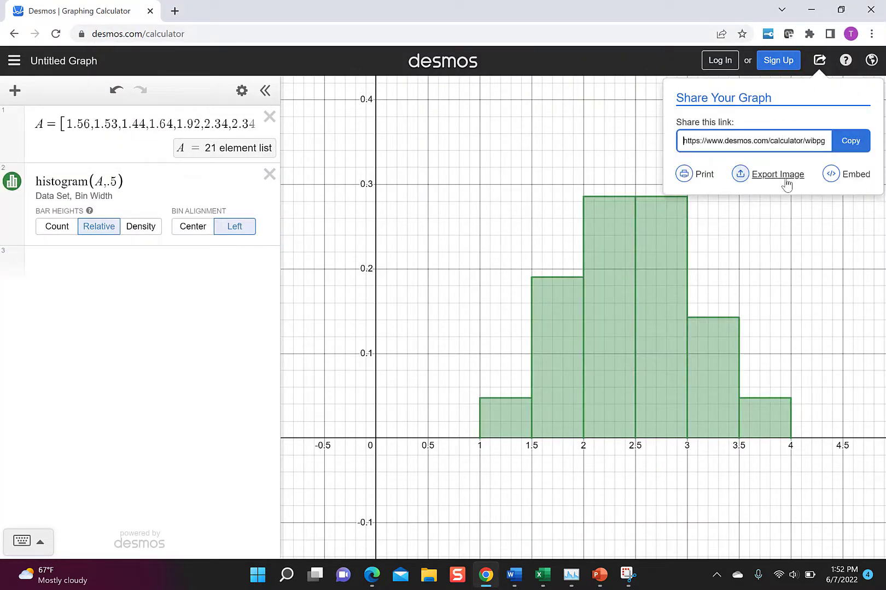
{"action": "left_click", "coordinate": [777, 174]}
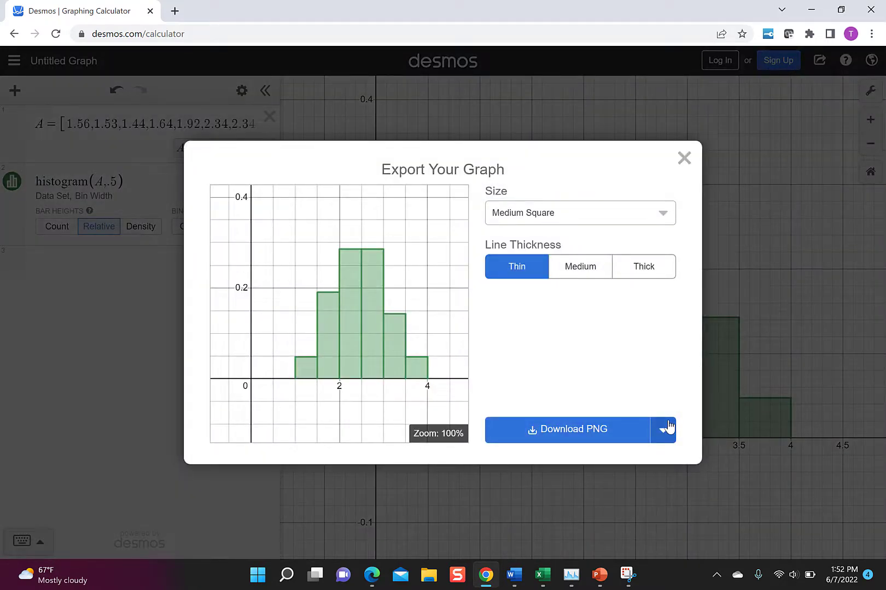
{"action": "left_click", "coordinate": [603, 417]}
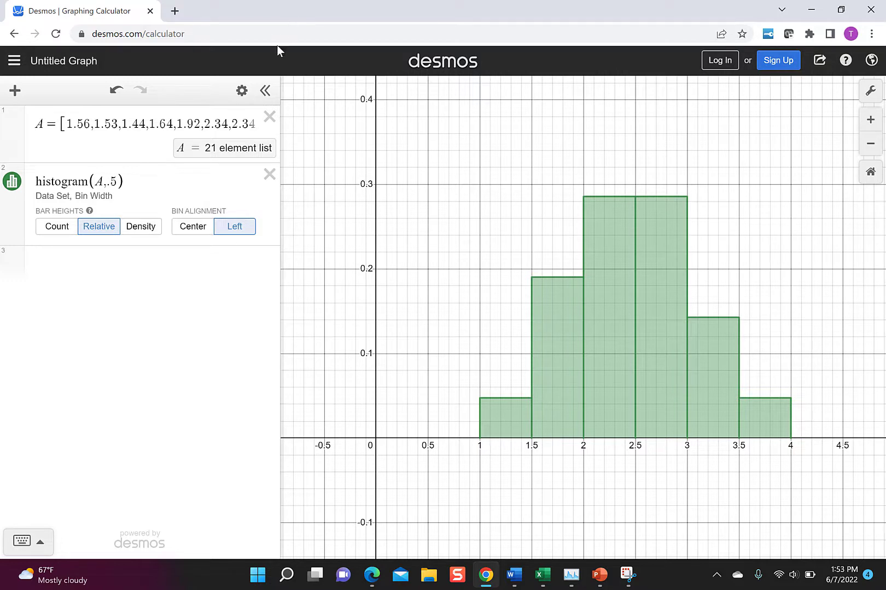
Enter dotplot(A,.5) as the third expression and set its x values to Binned.
{"action": "left_click", "coordinate": [121, 265]}
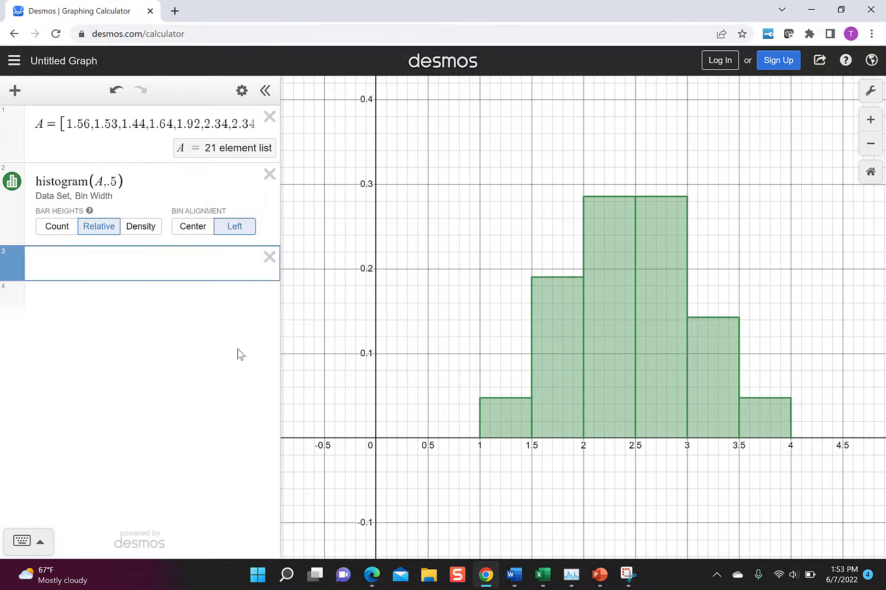
{"action": "type", "text": "dotplot"}
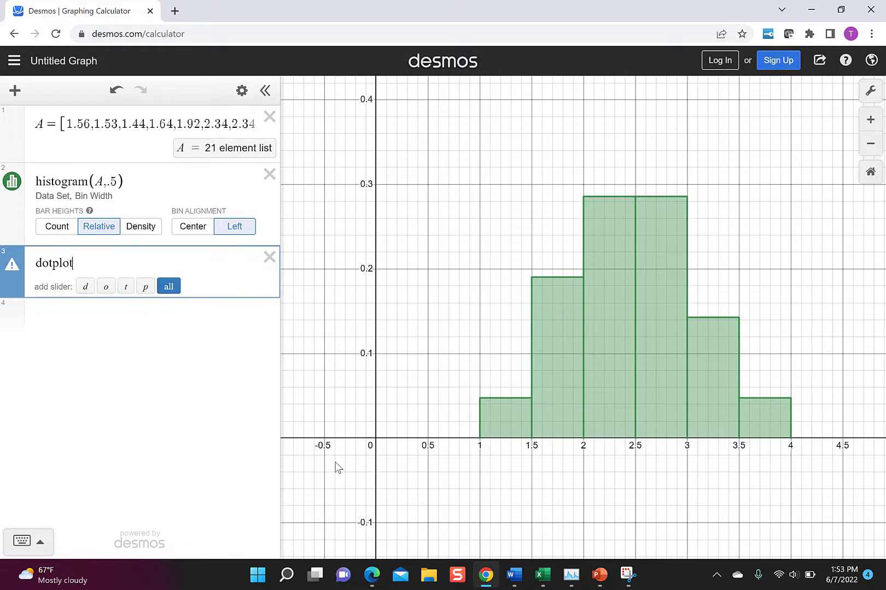
{"action": "type", "text": "(A"}
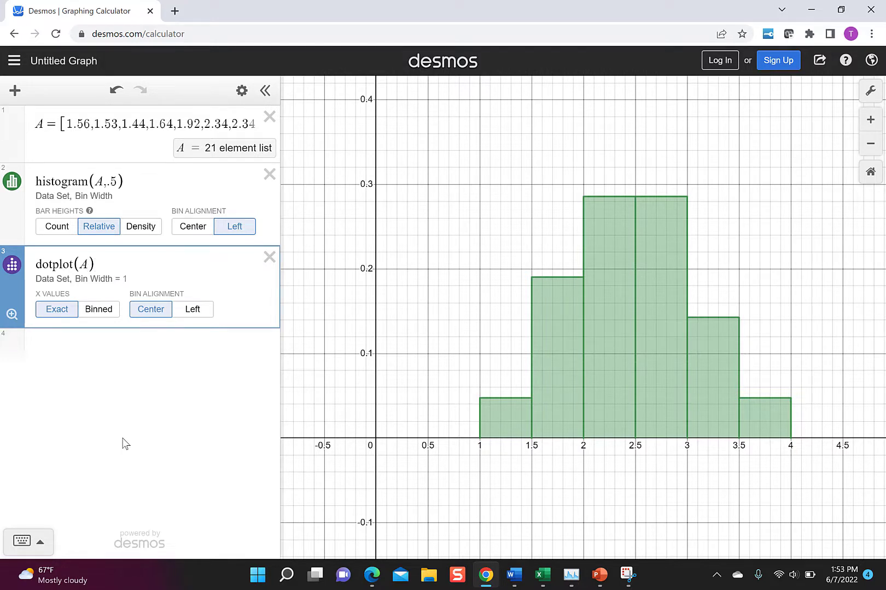
{"action": "type", "text": ",.5"}
{"action": "left_click", "coordinate": [103, 315]}
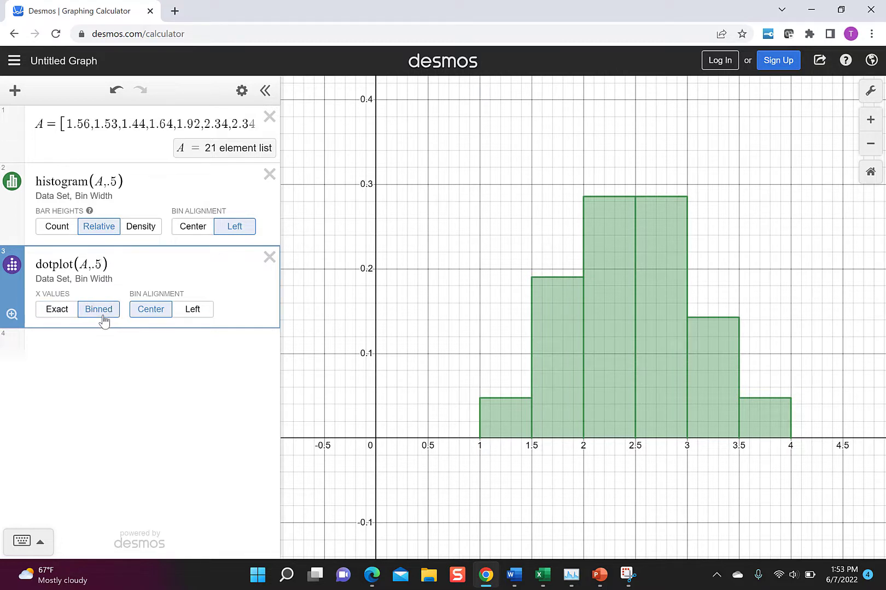
Hide the histogram, fit the graph view to the dot plot and set the dot plot's bin alignment to Left.
{"action": "left_click", "coordinate": [17, 183]}
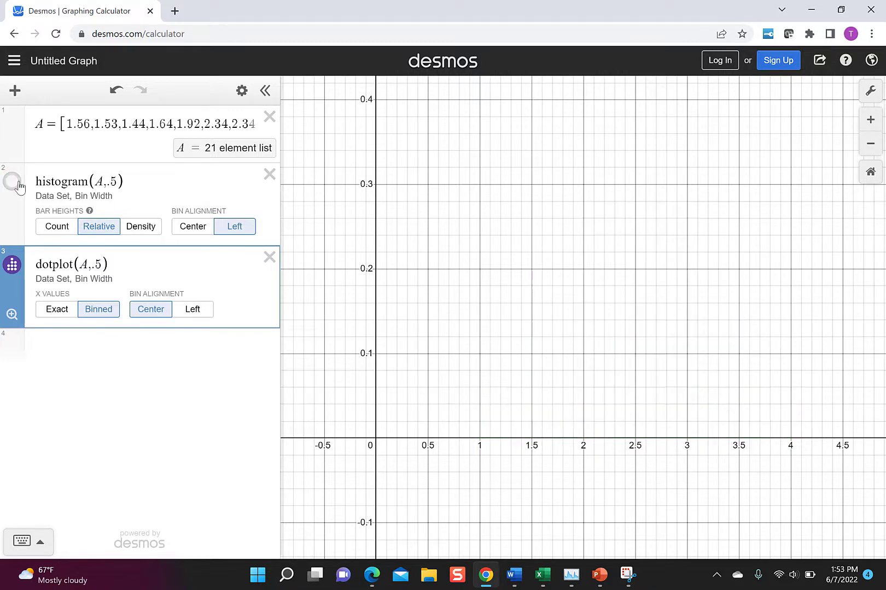
{"action": "left_click", "coordinate": [13, 316]}
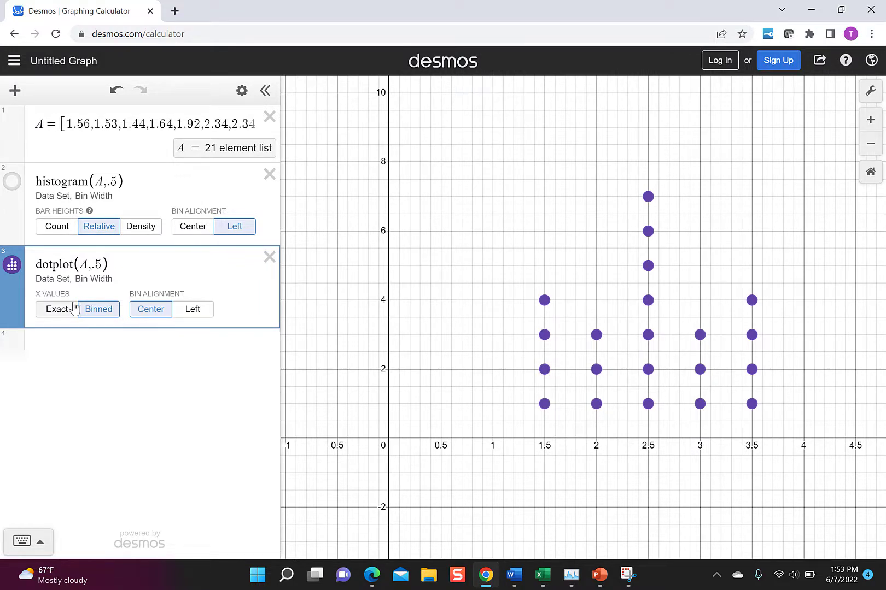
{"action": "left_click", "coordinate": [213, 317]}
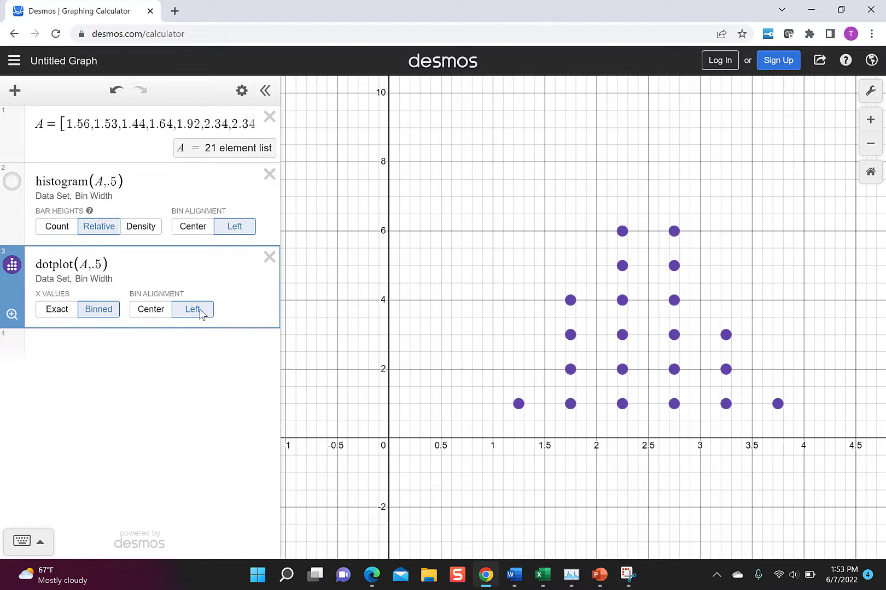
Set the histogram's bar heights to Count, show it over the dot plot for comparison and hide it again.
{"action": "left_click", "coordinate": [57, 226]}
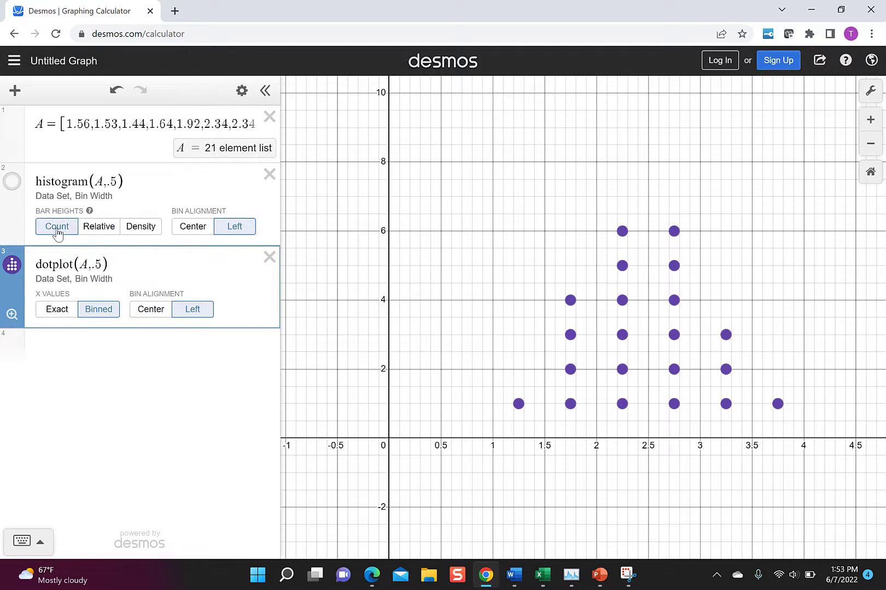
{"action": "left_click", "coordinate": [12, 182]}
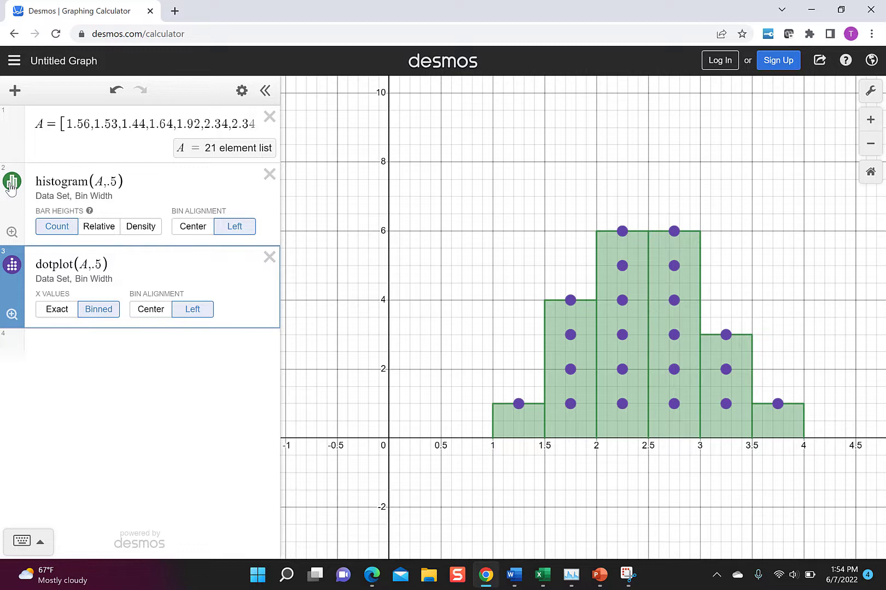
{"action": "left_click", "coordinate": [11, 182]}
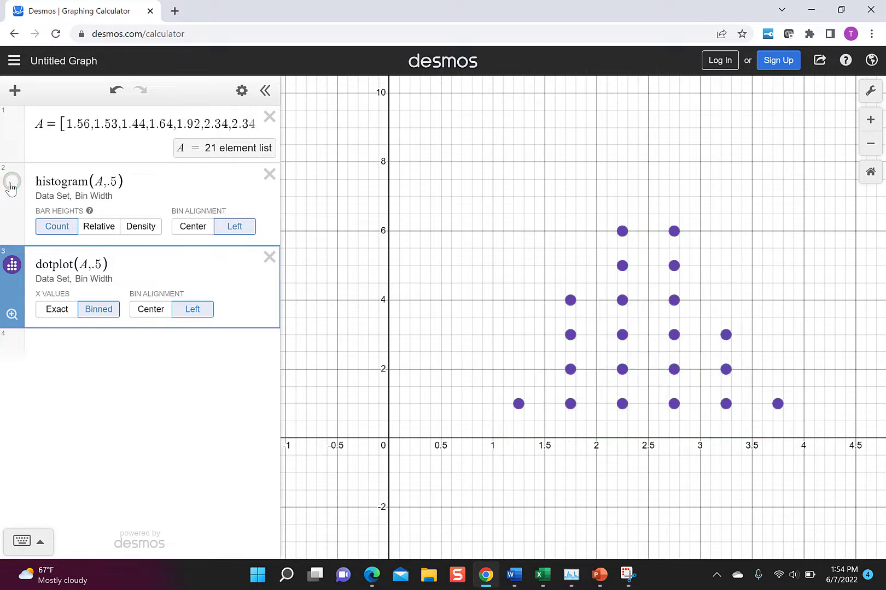
Capture the dot plot with its axes as a new rectangular snip using the Snipping Tool.
{"action": "left_click", "coordinate": [285, 578]}
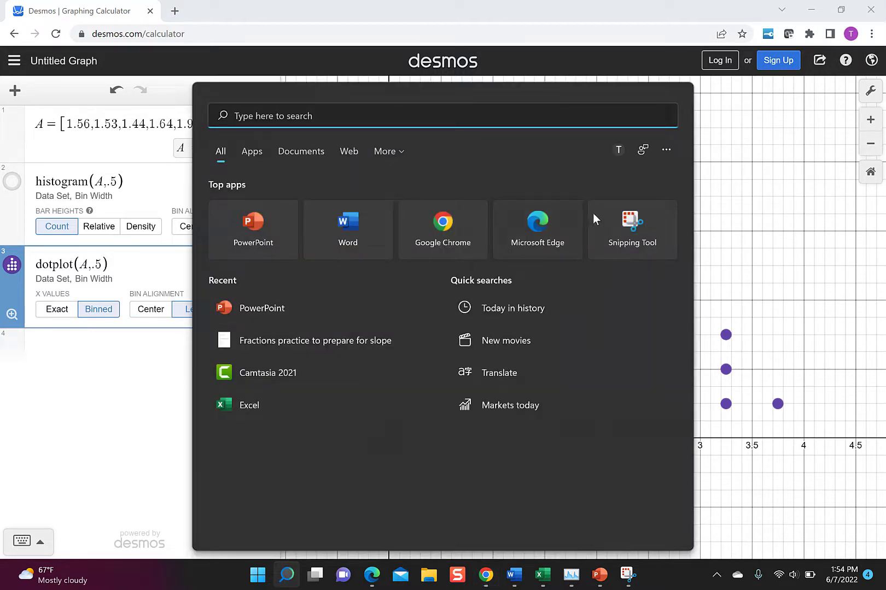
{"action": "left_click", "coordinate": [628, 221]}
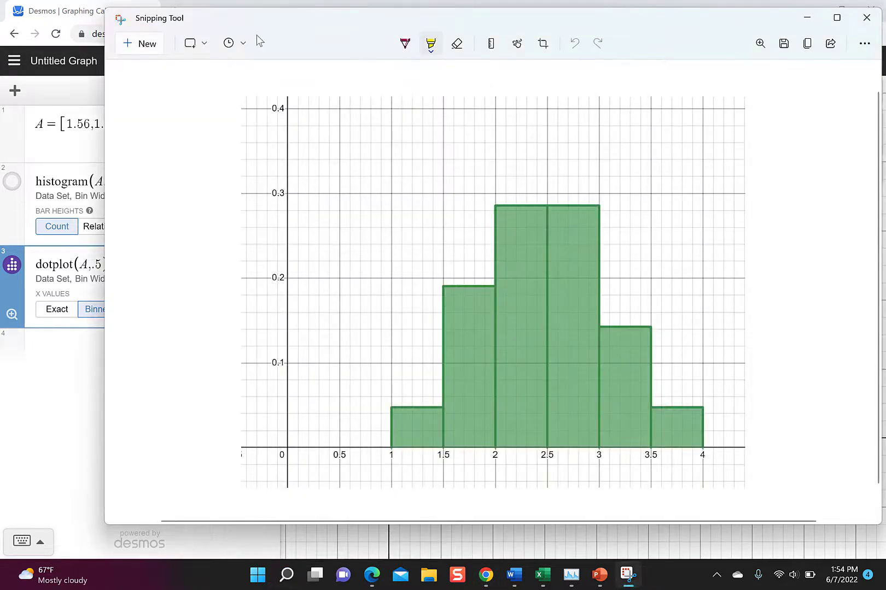
{"action": "left_click", "coordinate": [129, 36]}
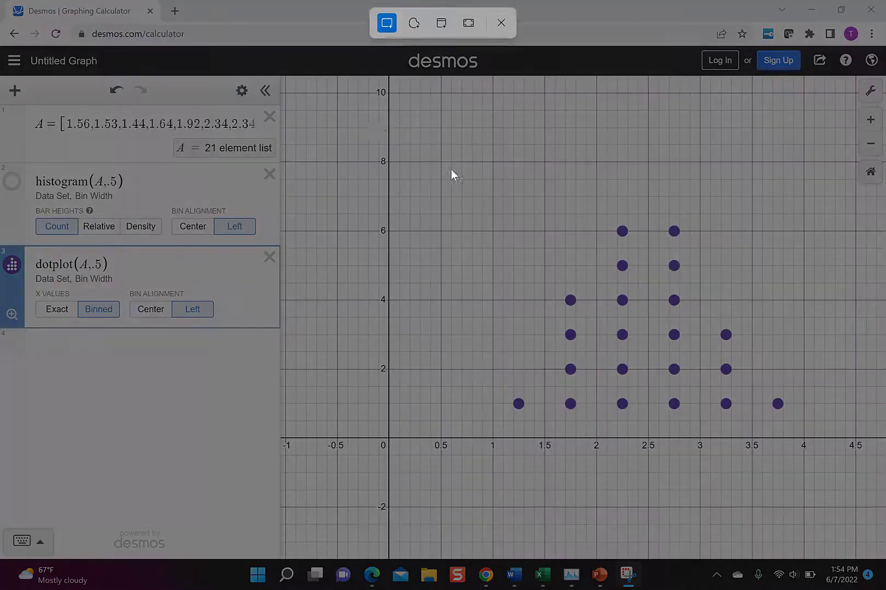
{"action": "left_click_drag", "start_coordinate": [371, 109], "coordinate": [805, 480]}
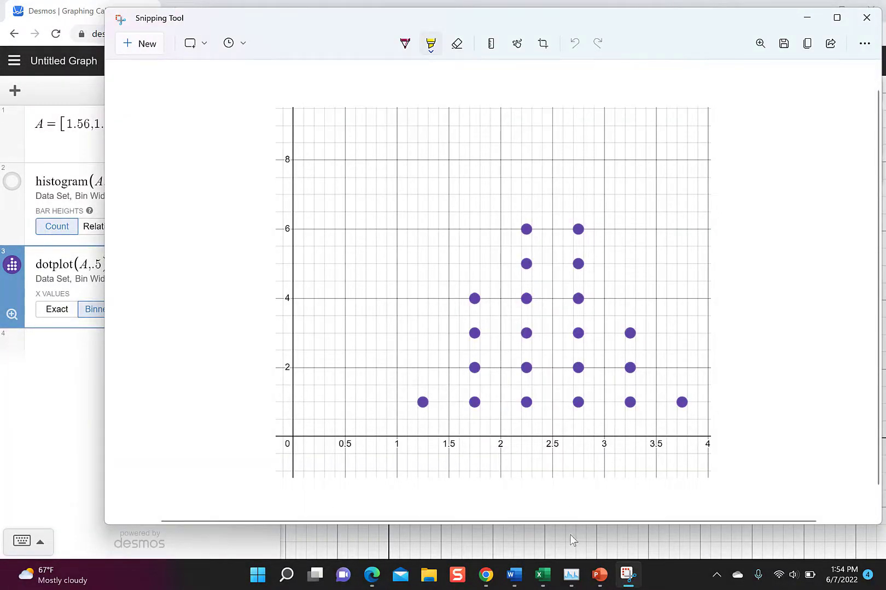
Switch to the Word assignment and paste the dot plot snip between questions 2b and 2c.
{"action": "left_click", "coordinate": [541, 556]}
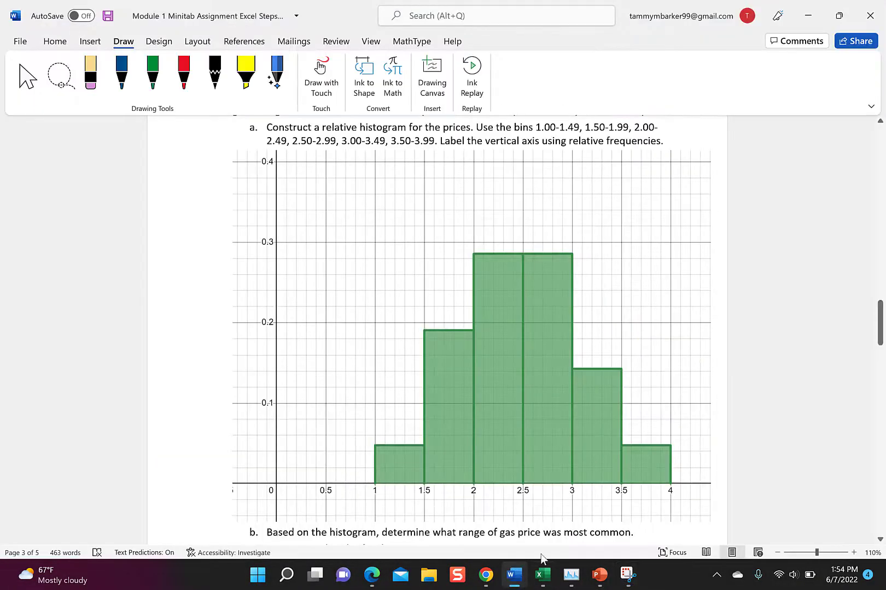
{"action": "scroll", "coordinate": [445, 421], "scroll_direction": "down", "scroll_amount": 3}
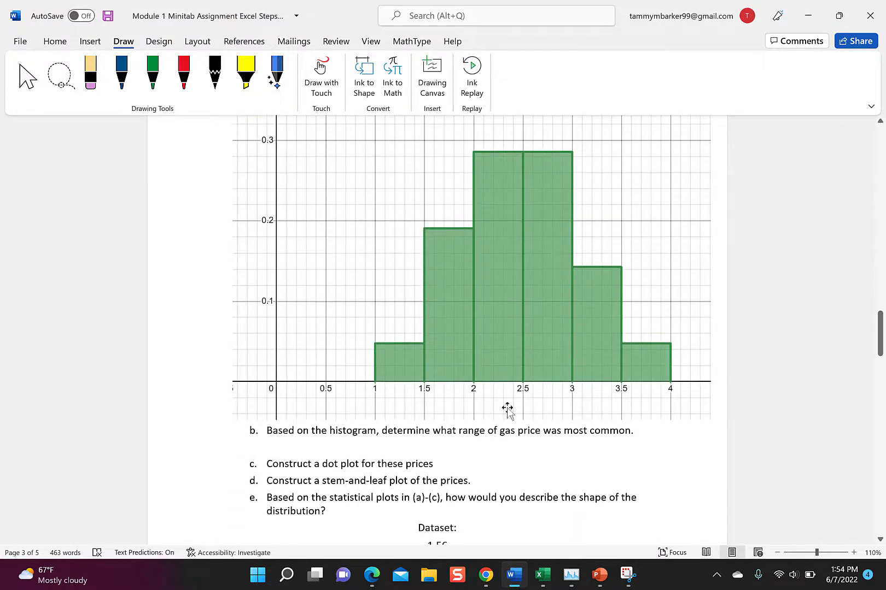
{"action": "key", "text": "ctrl+v"}
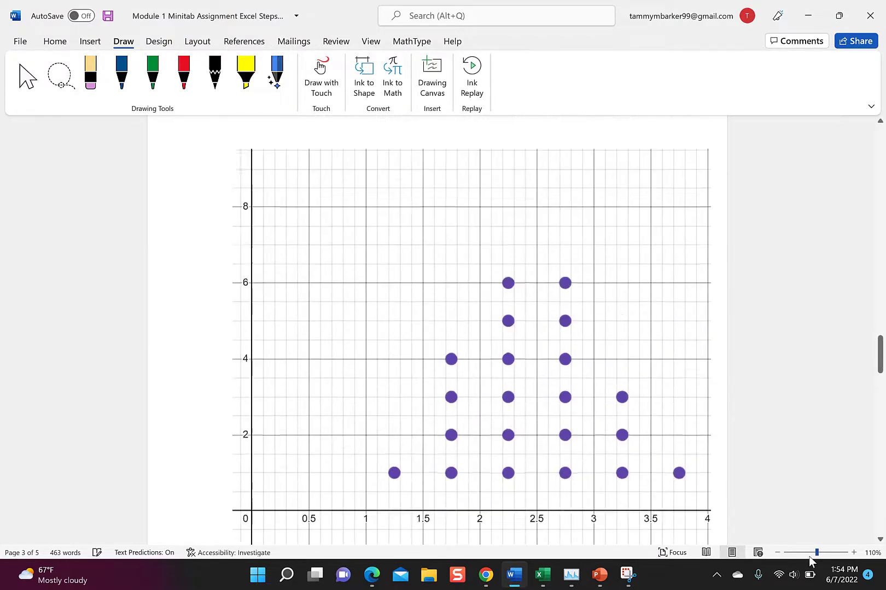
{"action": "scroll", "coordinate": [518, 371], "scroll_direction": "up", "scroll_amount": 1}
{"action": "key", "text": "Return"}
{"action": "key", "text": "Return"}
{"action": "key", "text": "Return"}
{"action": "key", "text": "Return"}
{"action": "key", "text": "Return"}
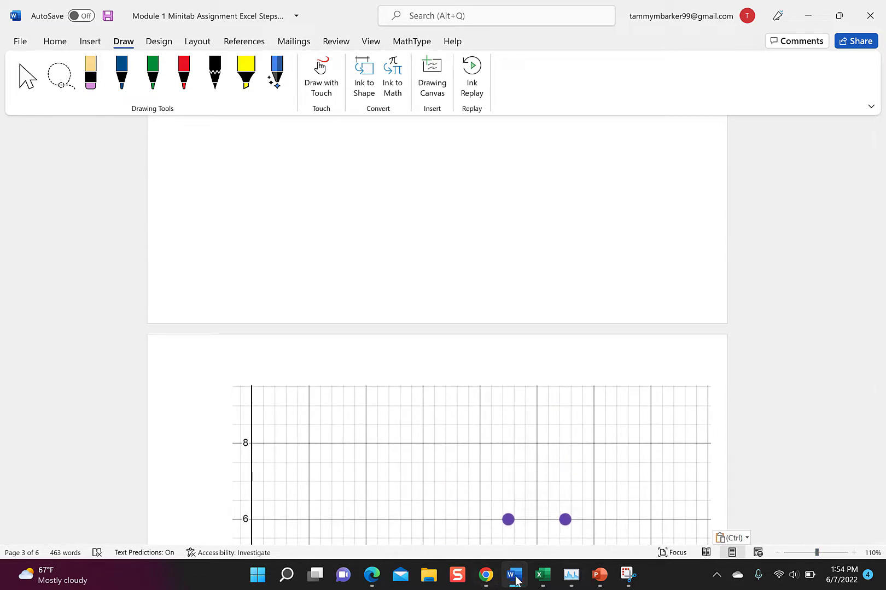
Look at the sharing options of the dot plot graph in Desmos and return to the Word assignment.
{"action": "left_click", "coordinate": [486, 575]}
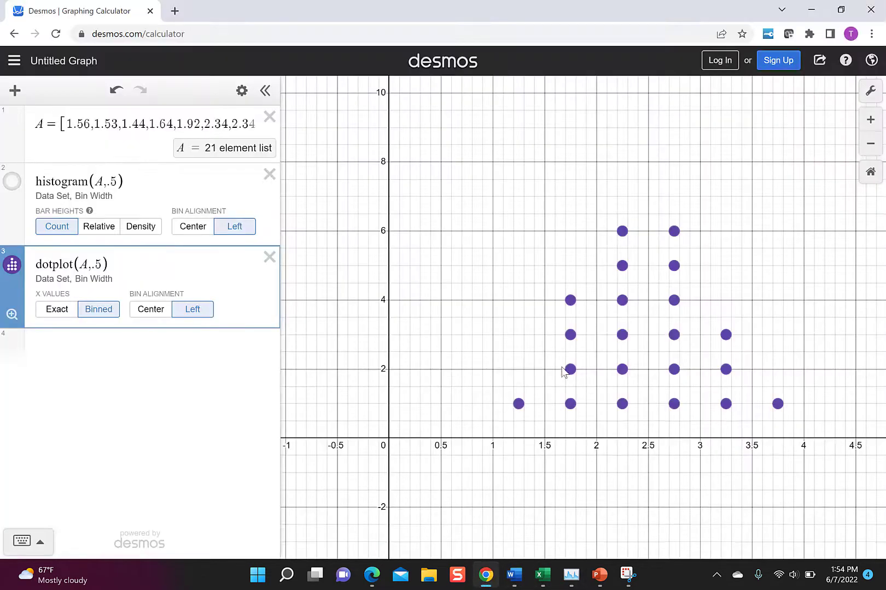
{"action": "left_click", "coordinate": [818, 60]}
{"action": "key", "text": "alt+Tab"}
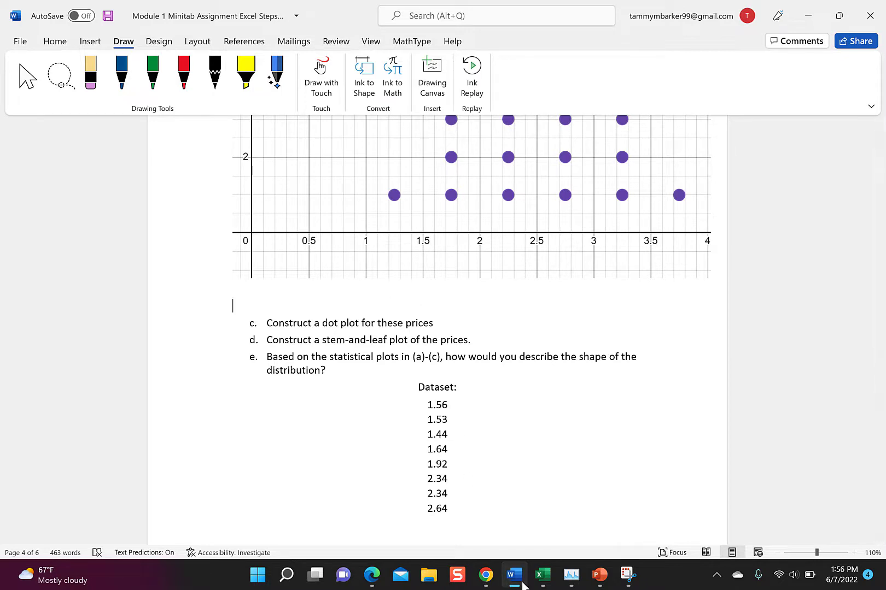
Add a blank worksheet to the Excel workbook, and copy the gas price dataset from the Word assignment.
{"action": "left_click", "coordinate": [544, 575]}
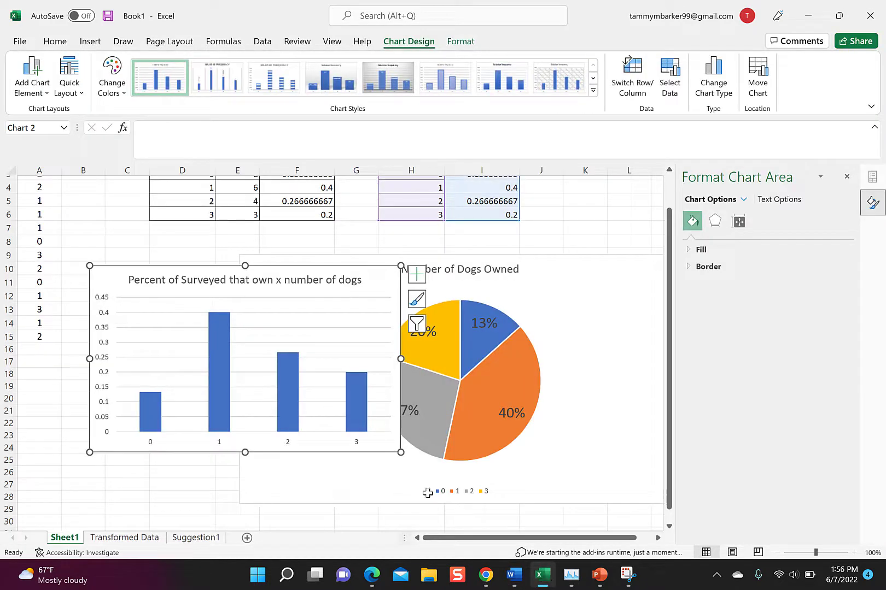
{"action": "left_click", "coordinate": [247, 538]}
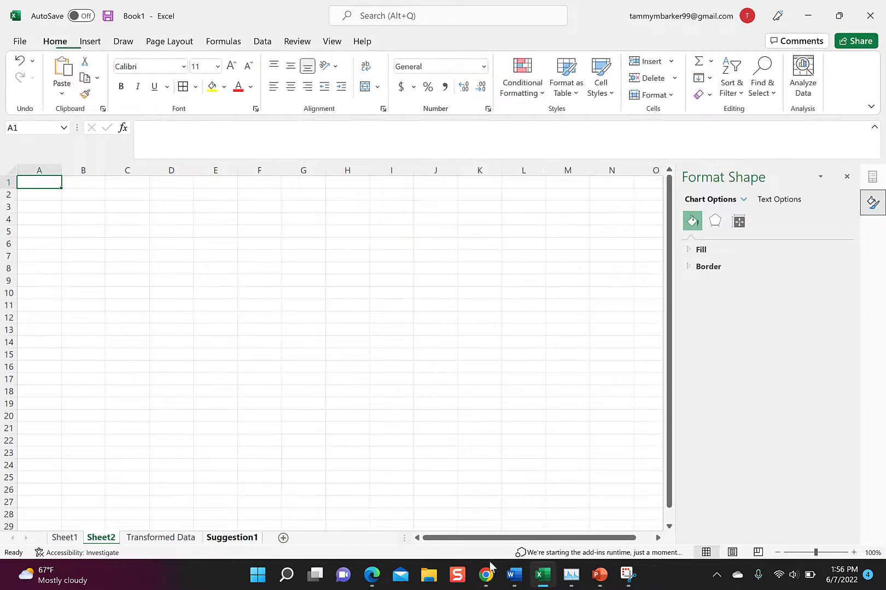
{"action": "left_click", "coordinate": [514, 575]}
{"action": "right_click", "coordinate": [446, 400]}
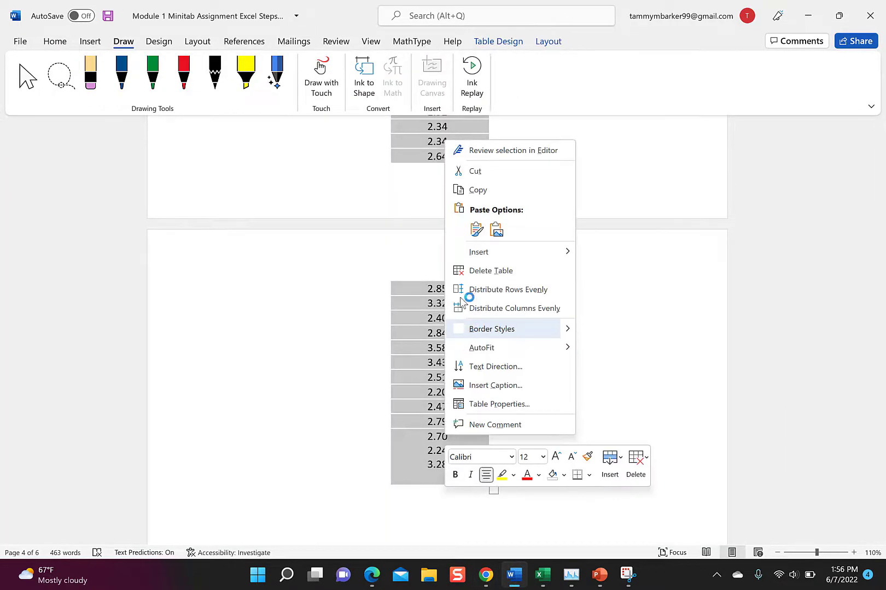
{"action": "left_click", "coordinate": [490, 190]}
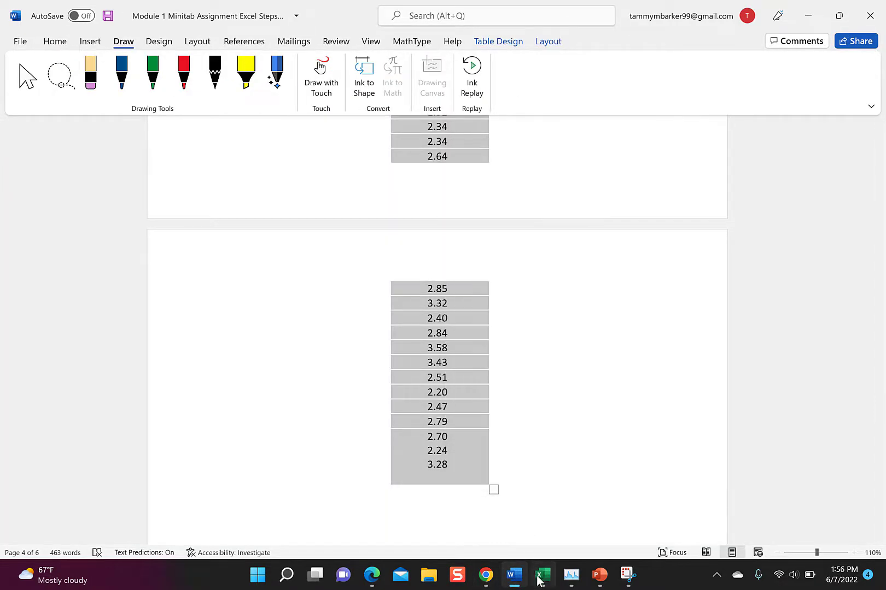
Paste the gas prices at A1 of the new Excel sheet and sort them from smallest to largest.
{"action": "left_click", "coordinate": [539, 575]}
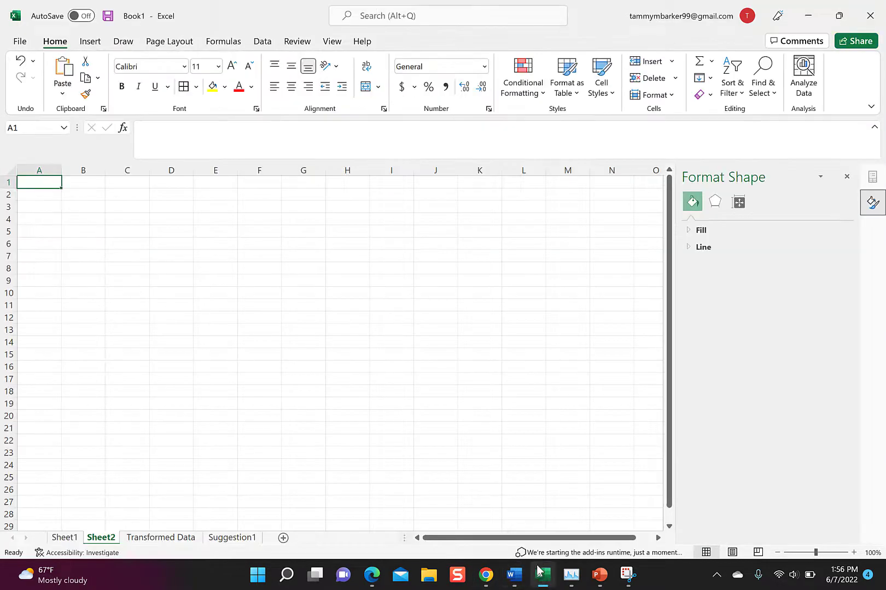
{"action": "right_click", "coordinate": [46, 182]}
{"action": "left_click", "coordinate": [174, 243]}
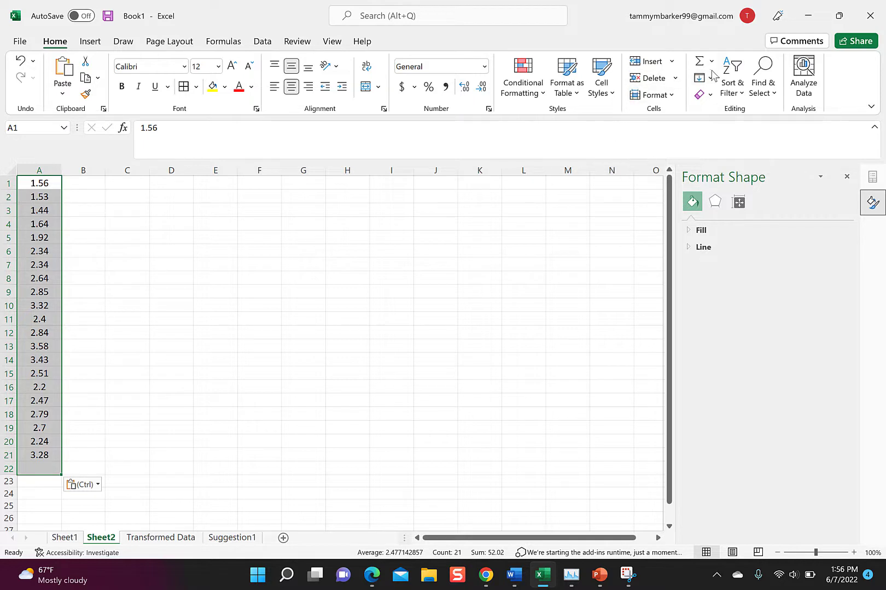
{"action": "left_click", "coordinate": [731, 76]}
{"action": "left_click", "coordinate": [765, 113]}
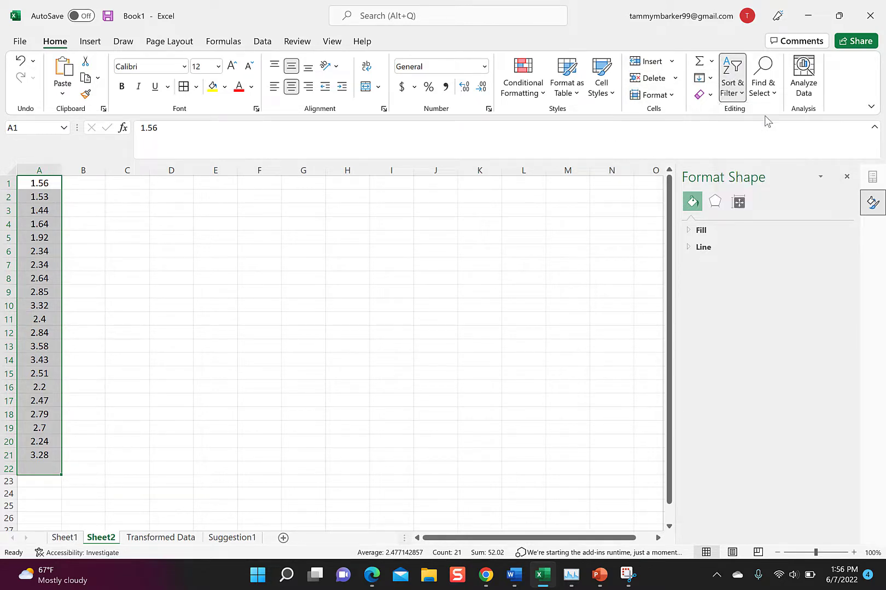
Enter the stems 1, 2 and 3 for the stem-and-leaf plot in cells C1 to C3.
{"action": "left_click", "coordinate": [138, 183]}
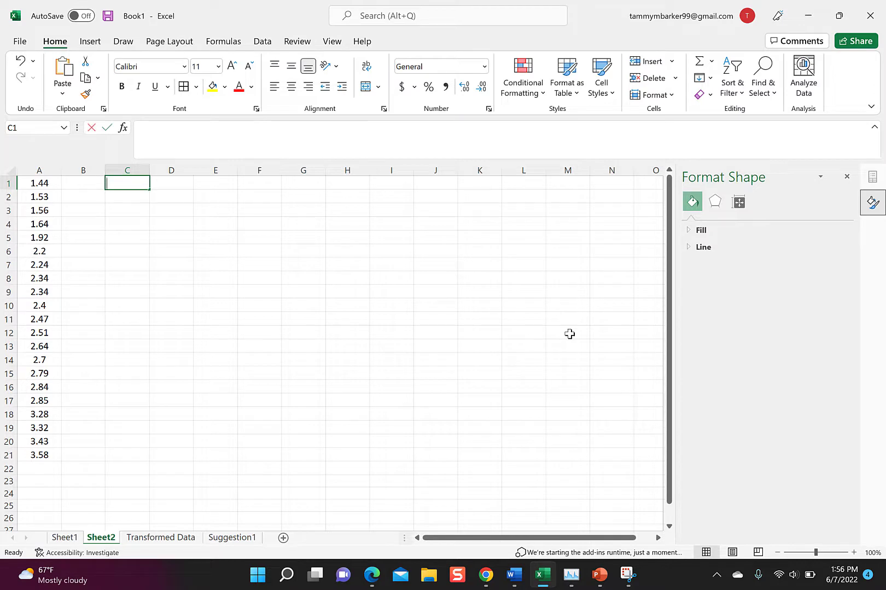
{"action": "type", "text": "1"}
{"action": "key", "text": "Return"}
{"action": "type", "text": "2"}
{"action": "key", "text": "Return"}
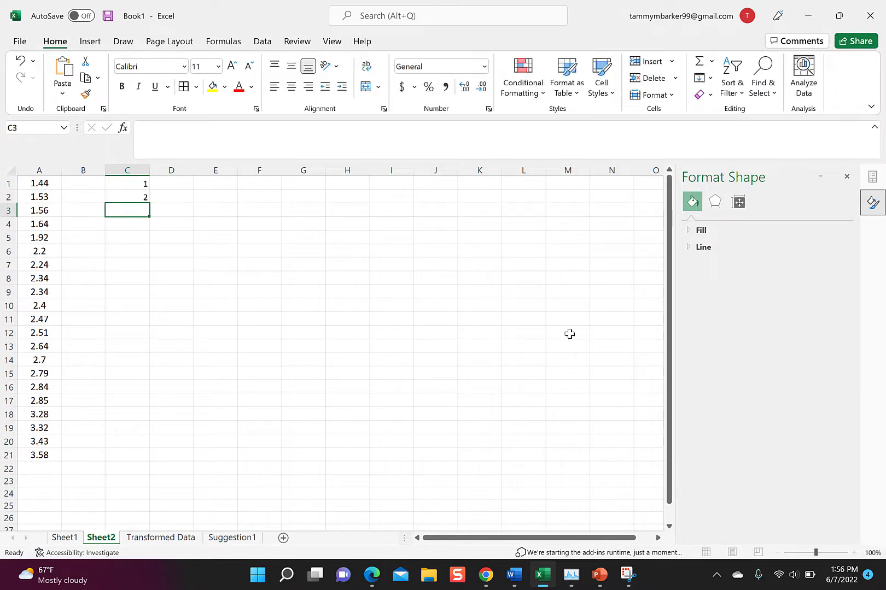
{"action": "type", "text": "3"}
Enter the leaves for stem 1: 44 in D1, and 53, 56, 64 and 92 in F1 to I1.
{"action": "key", "text": "Tab"}
{"action": "key", "text": "Up"}
{"action": "key", "text": "Up"}
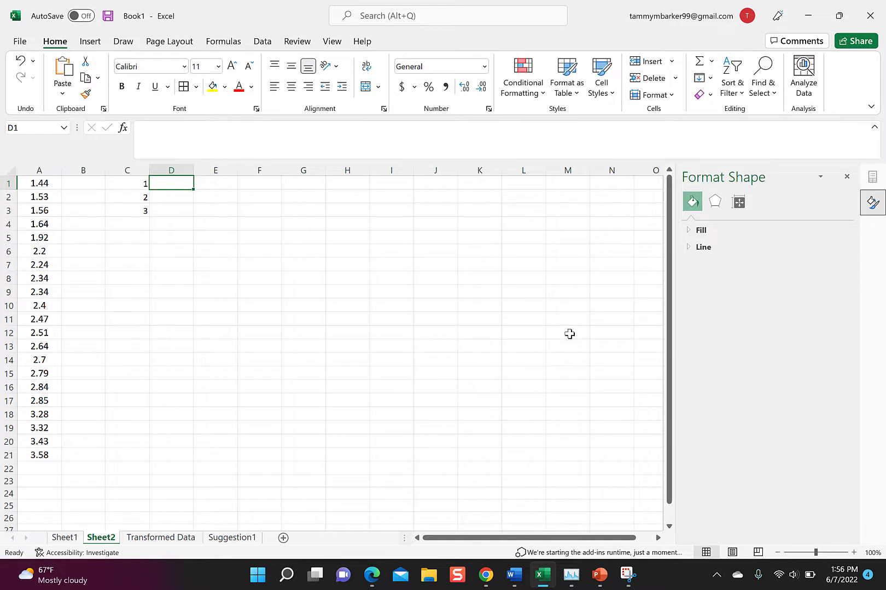
{"action": "type", "text": "44"}
{"action": "key", "text": "Tab"}
{"action": "key", "text": "Tab"}
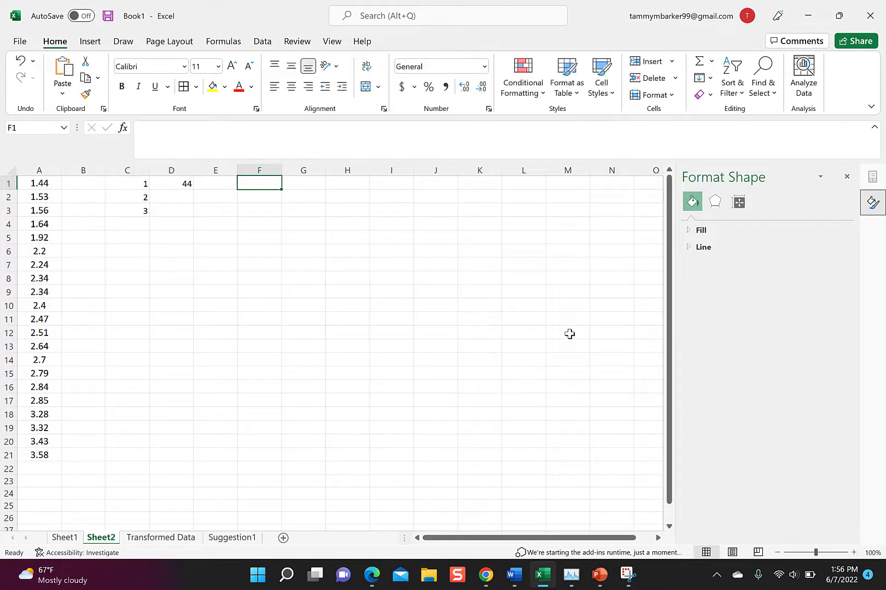
{"action": "type", "text": "53"}
{"action": "key", "text": "Tab"}
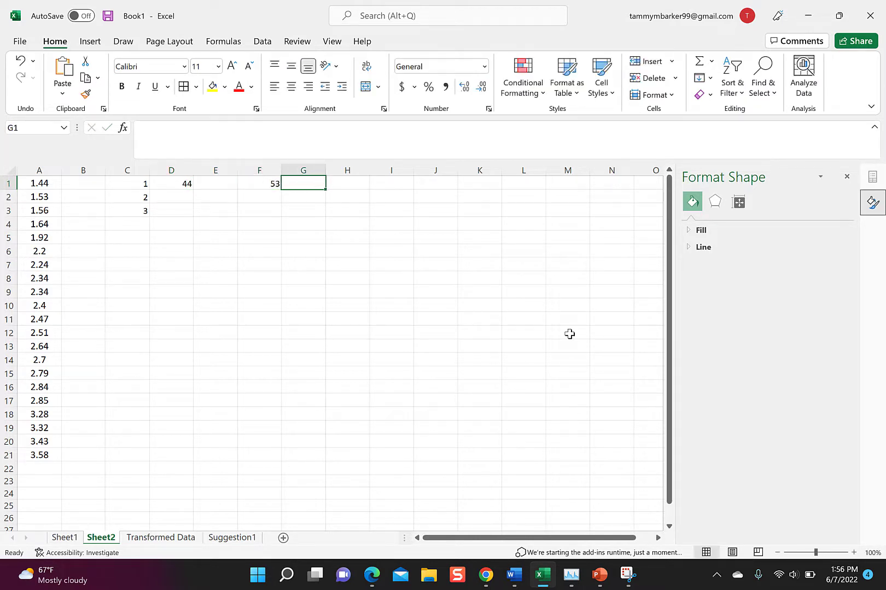
{"action": "type", "text": "56"}
{"action": "key", "text": "Tab"}
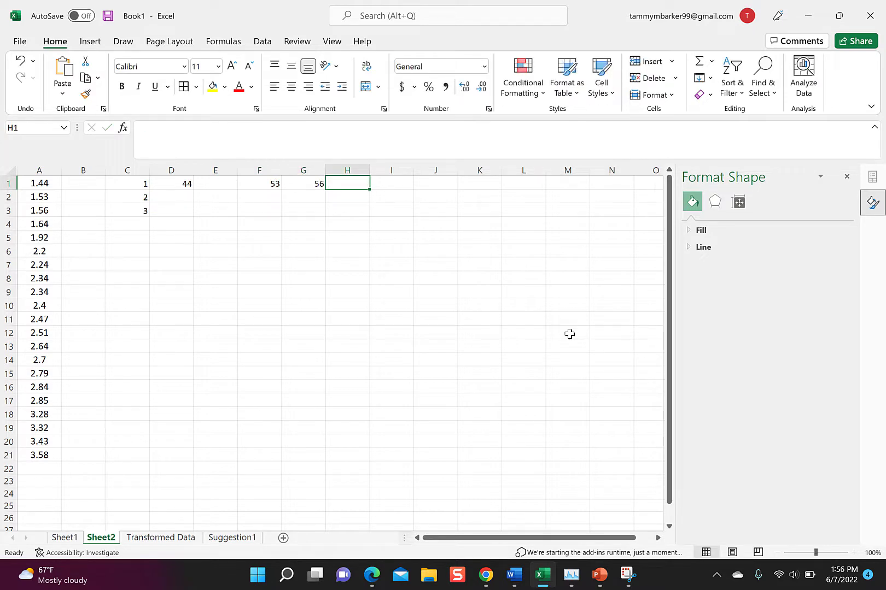
{"action": "type", "text": "64"}
{"action": "key", "text": "Tab"}
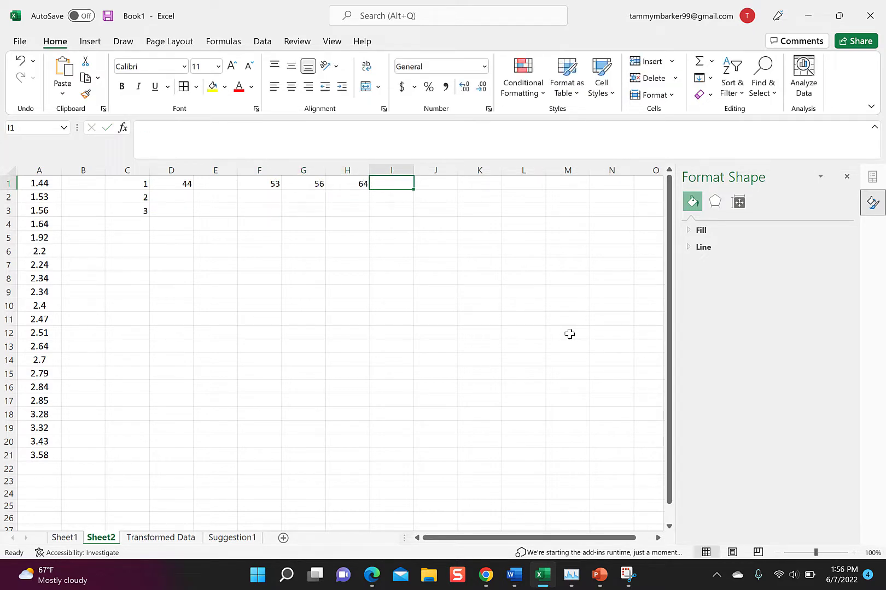
{"action": "type", "text": "92"}
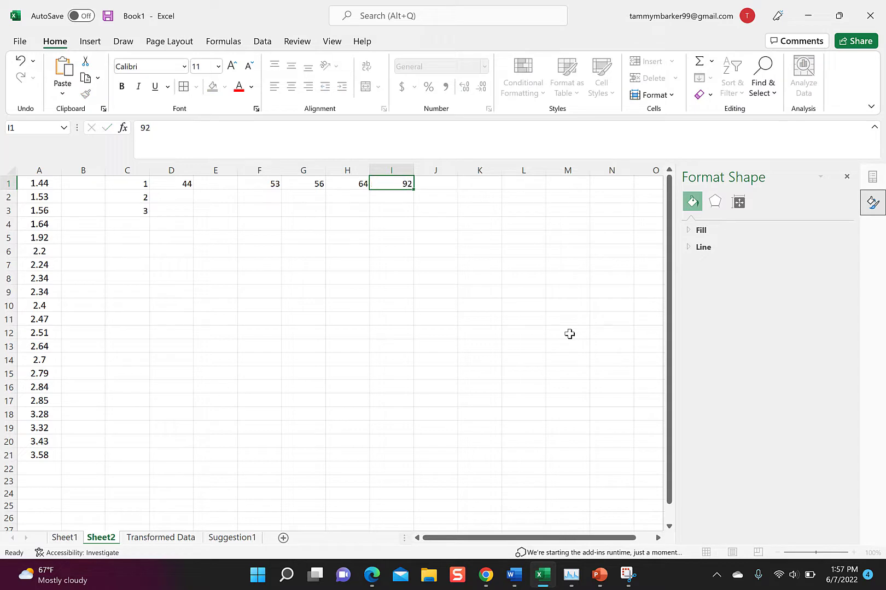
Enter the first leaves for stem 2 in D2 to I2: 20, 24, 34, 34, 40 and 47.
{"action": "key", "text": "Left"}
{"action": "key", "text": "Left"}
{"action": "key", "text": "Left"}
{"action": "key", "text": "Left"}
{"action": "key", "text": "Left"}
{"action": "key", "text": "Down"}
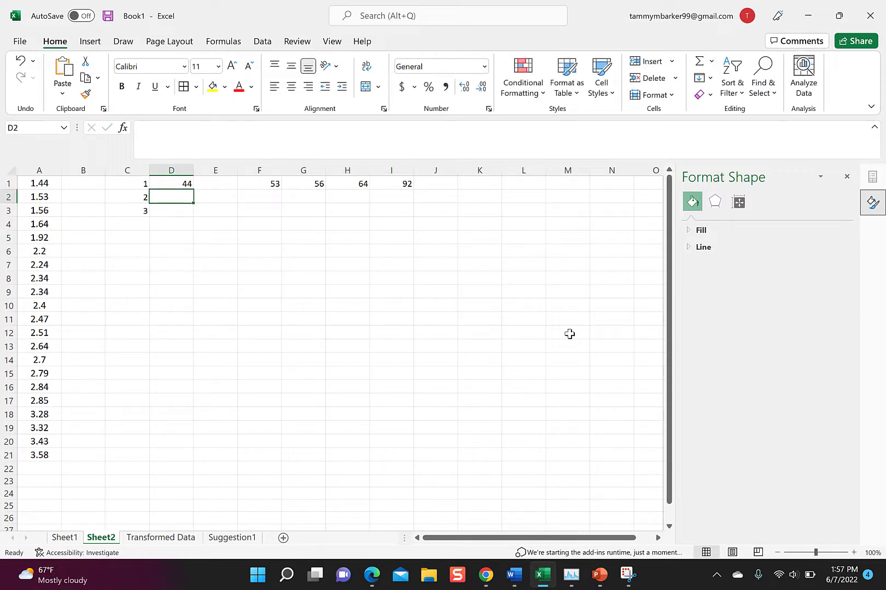
{"action": "type", "text": "20"}
{"action": "key", "text": "Right"}
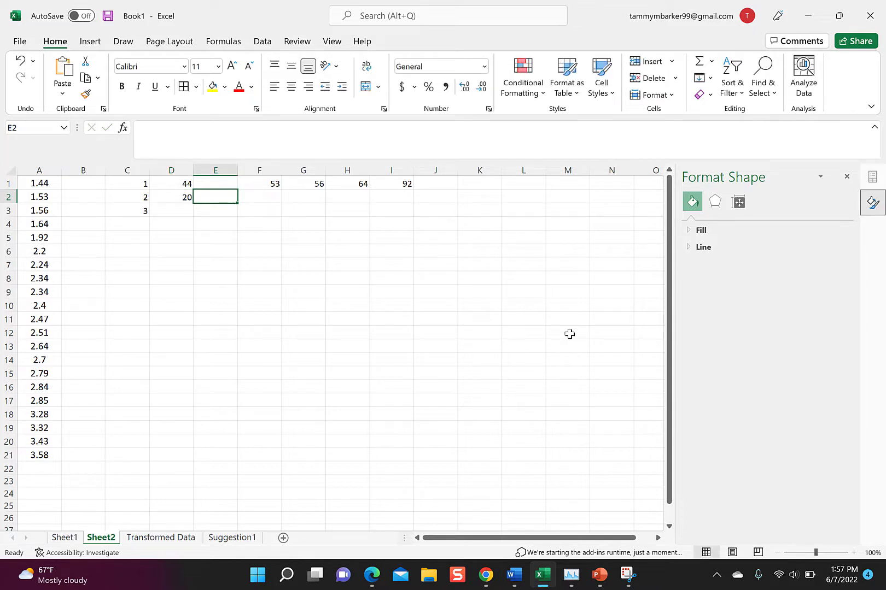
{"action": "type", "text": "24"}
{"action": "key", "text": "Right"}
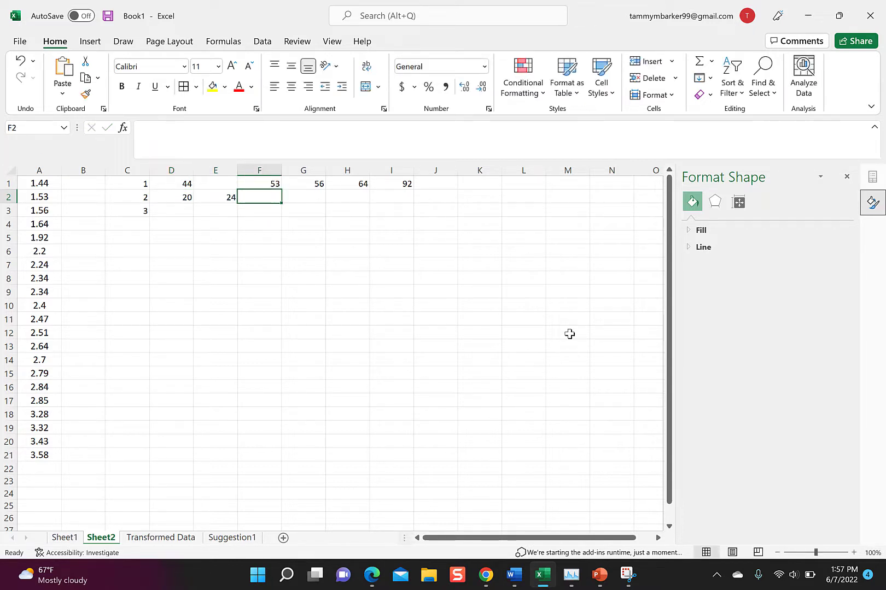
{"action": "type", "text": "34"}
{"action": "key", "text": "Right"}
{"action": "type", "text": "34"}
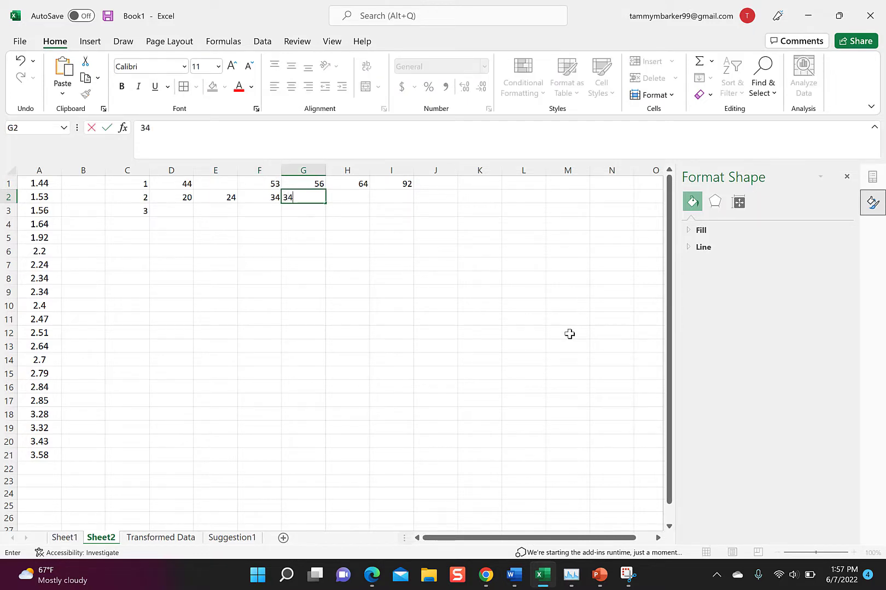
{"action": "key", "text": "Right"}
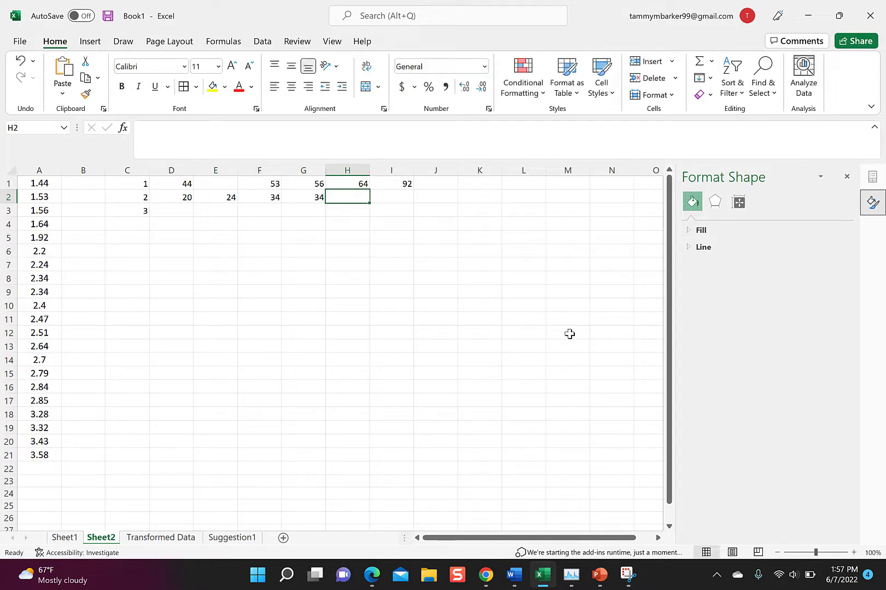
{"action": "type", "text": "40"}
{"action": "key", "text": "Right"}
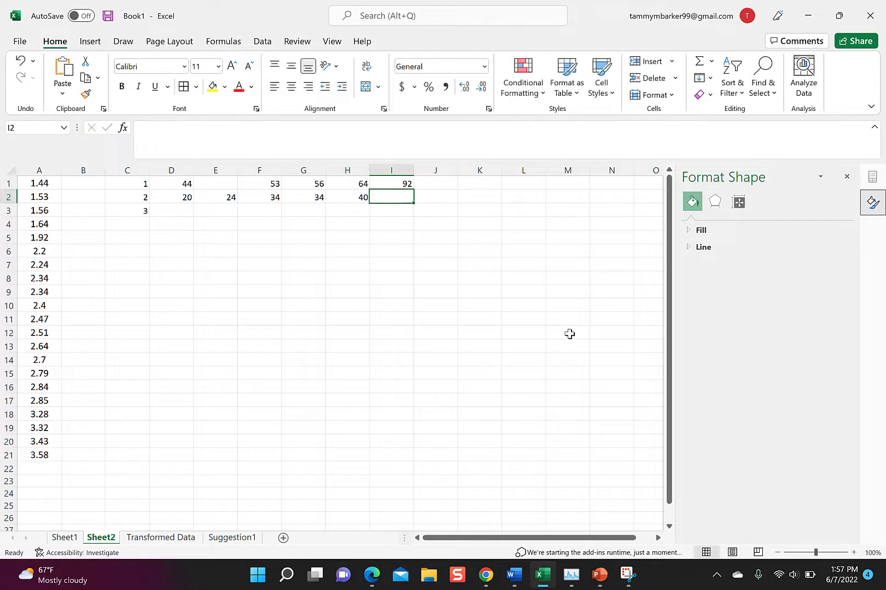
{"action": "type", "text": "47"}
{"action": "key", "text": "Right"}
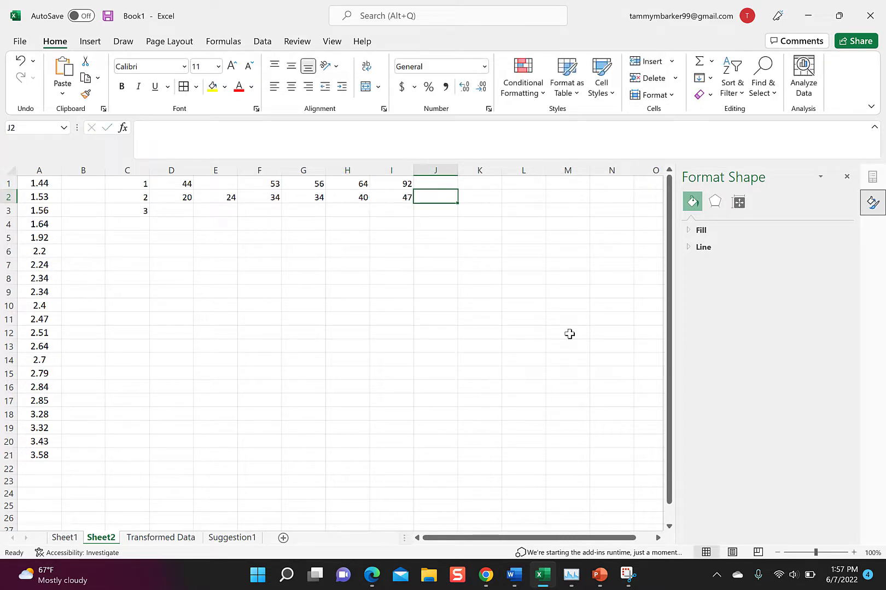
Complete the stem 2 row with the leaves 51, 64, 70, 79, 84 and 85 in J2 to O2.
{"action": "type", "text": "51"}
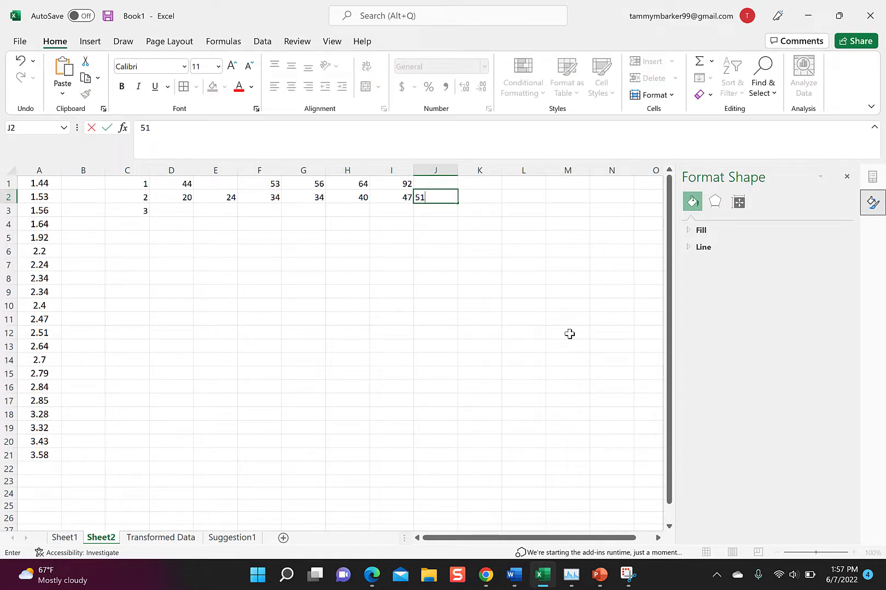
{"action": "key", "text": "Right"}
{"action": "type", "text": "6"}
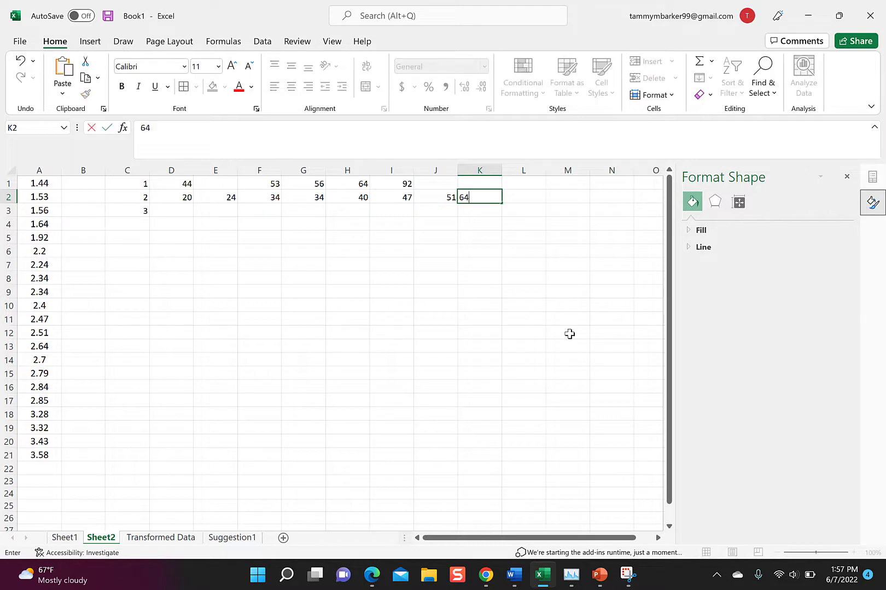
{"action": "key", "text": "Right"}
{"action": "type", "text": "7"}
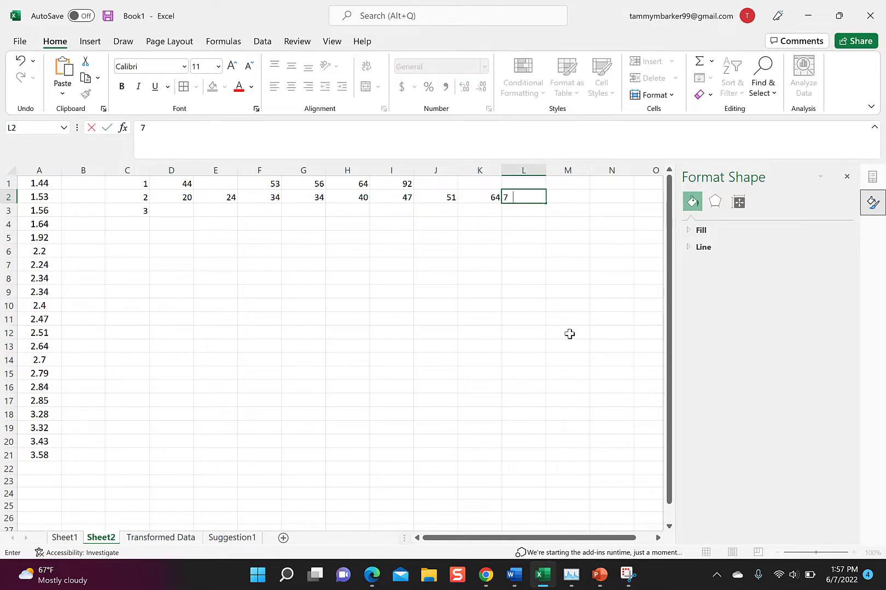
{"action": "type", "text": "0"}
{"action": "key", "text": "Right"}
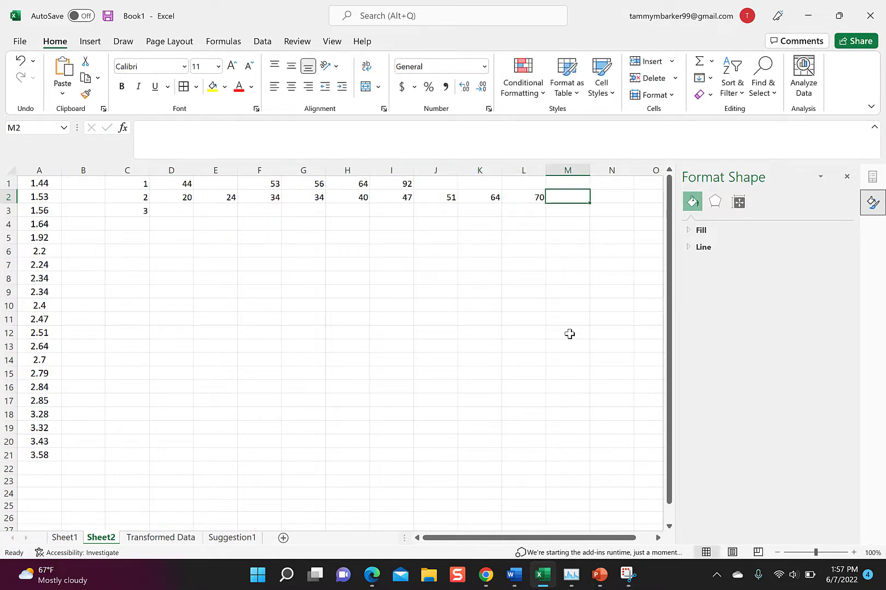
{"action": "type", "text": "708"}
{"action": "key", "text": "BackSpace"}
{"action": "key", "text": "BackSpace"}
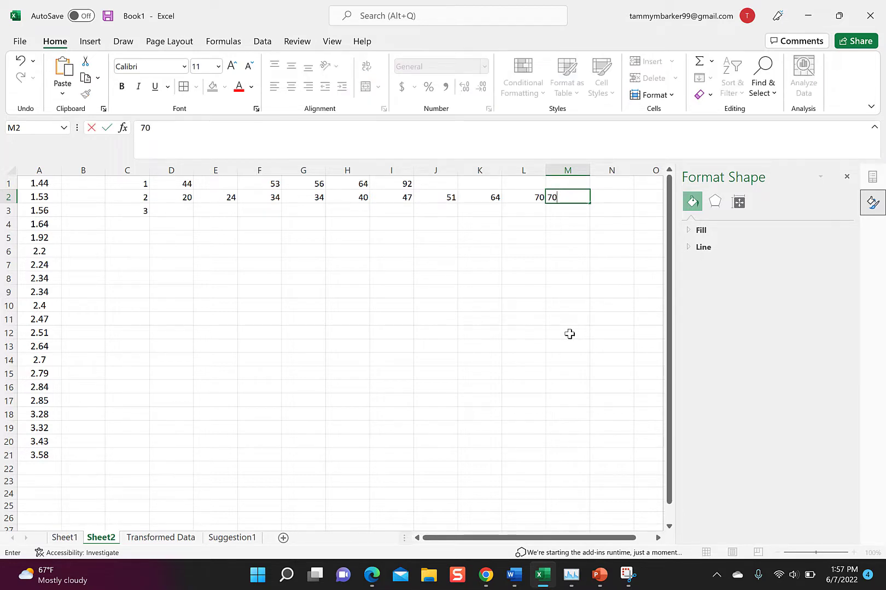
{"action": "type", "text": "9"}
{"action": "key", "text": "Right"}
{"action": "type", "text": "84"}
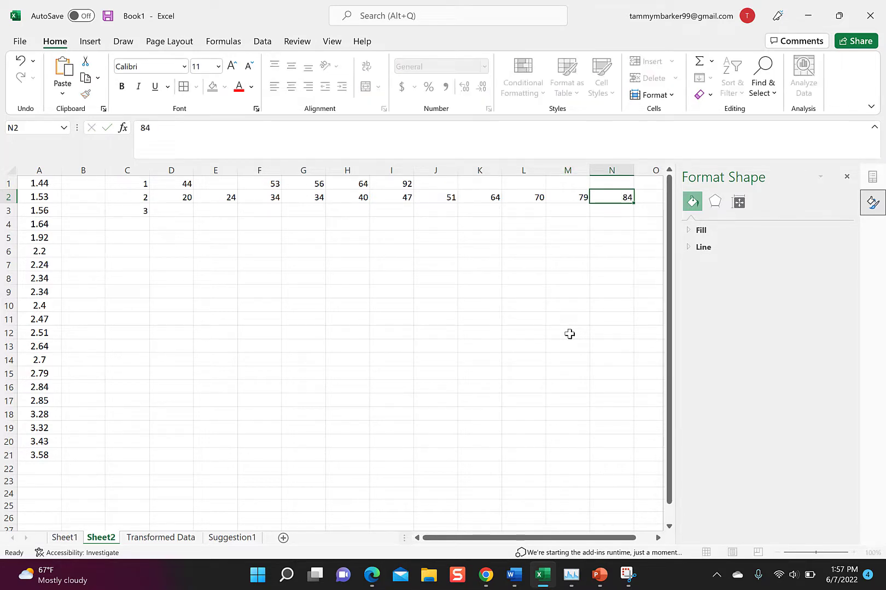
{"action": "key", "text": "Right"}
{"action": "type", "text": "85"}
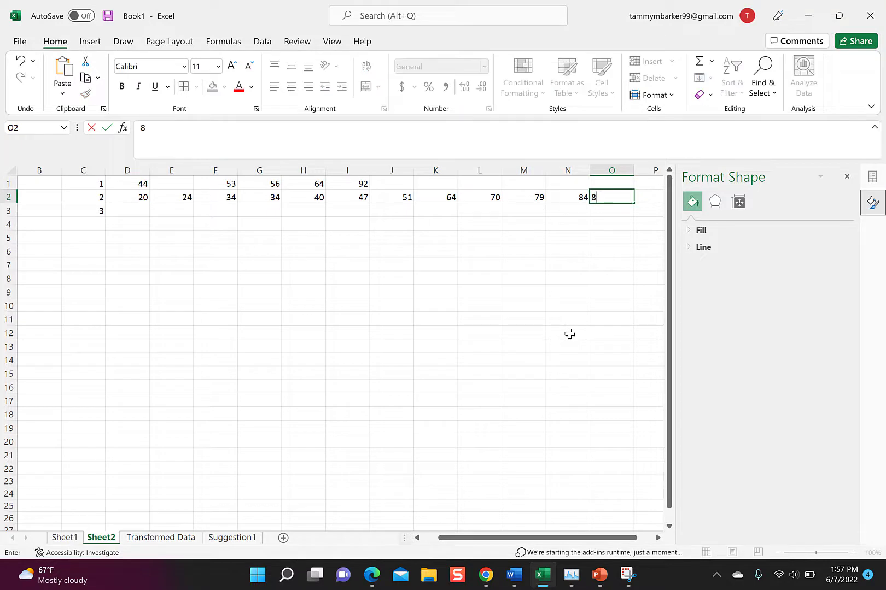
Enter the leaves for stem 3 in cells D3 to G3: 28, 32, 43 and 58.
{"action": "key", "text": "Left"}
{"action": "key", "text": "Left"}
{"action": "key", "text": "Left"}
{"action": "key", "text": "Left"}
{"action": "key", "text": "Left"}
{"action": "key", "text": "Left"}
{"action": "key", "text": "Left"}
{"action": "key", "text": "Left"}
{"action": "key", "text": "Left"}
{"action": "key", "text": "Left"}
{"action": "key", "text": "Left"}
{"action": "key", "text": "Left"}
{"action": "key", "text": "Left"}
{"action": "key", "text": "Left"}
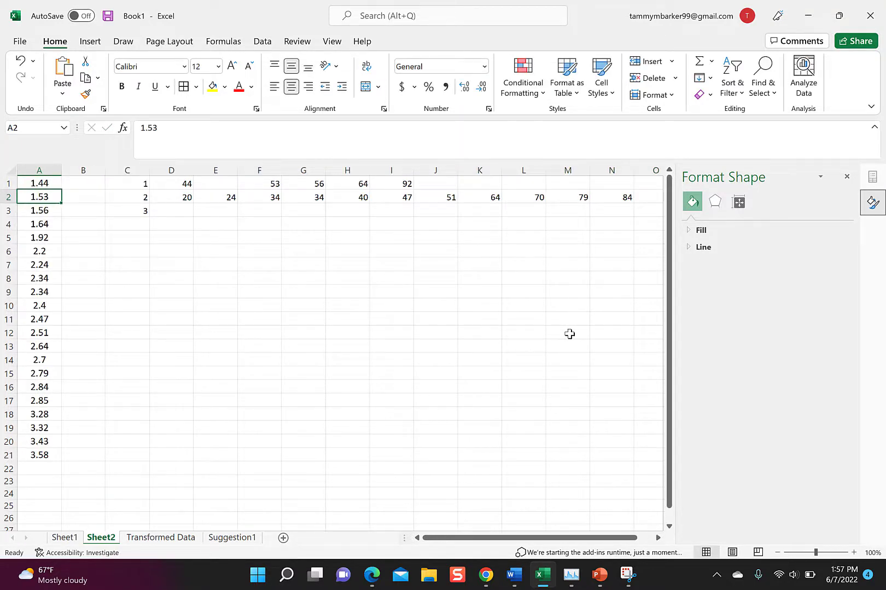
{"action": "key", "text": "Down"}
{"action": "key", "text": "Down"}
{"action": "key", "text": "Right"}
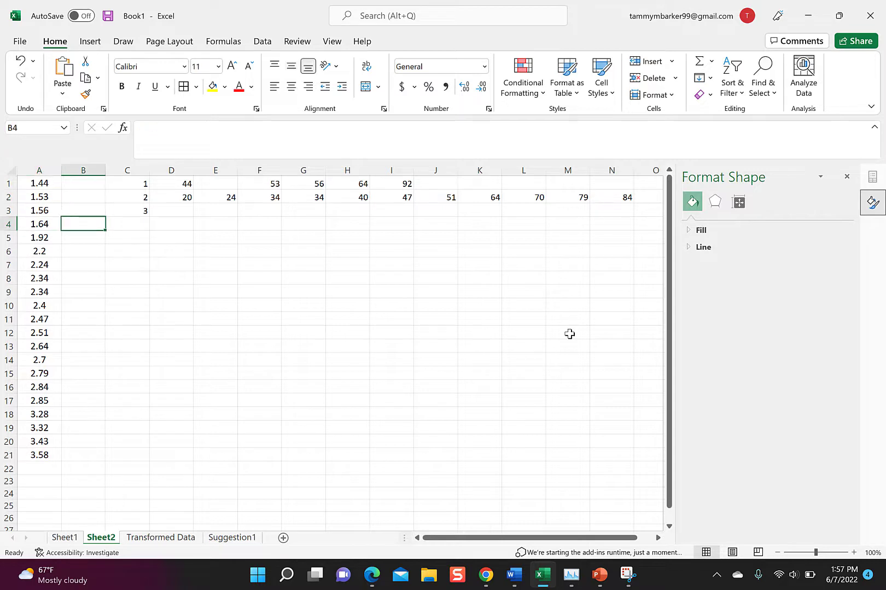
{"action": "key", "text": "Right"}
{"action": "key", "text": "Right"}
{"action": "key", "text": "Up"}
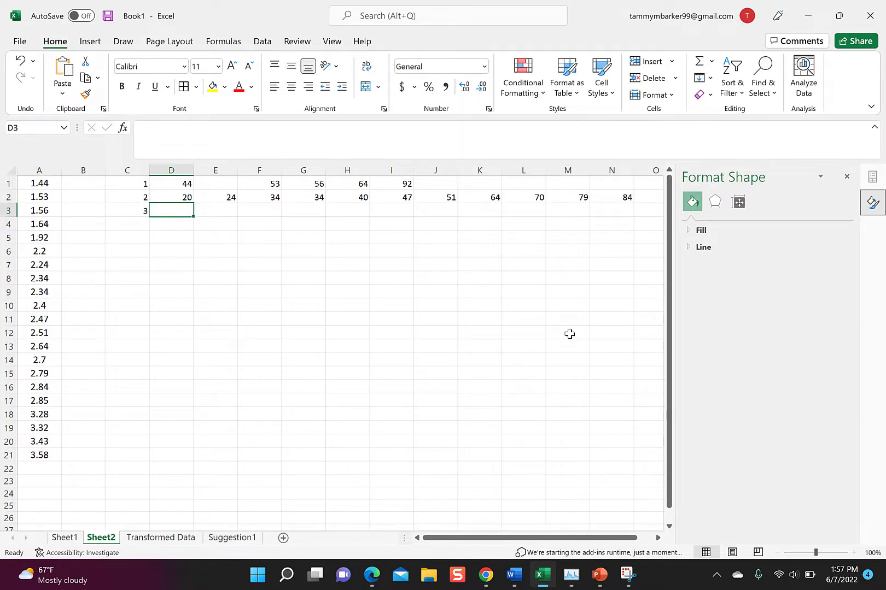
{"action": "type", "text": "28"}
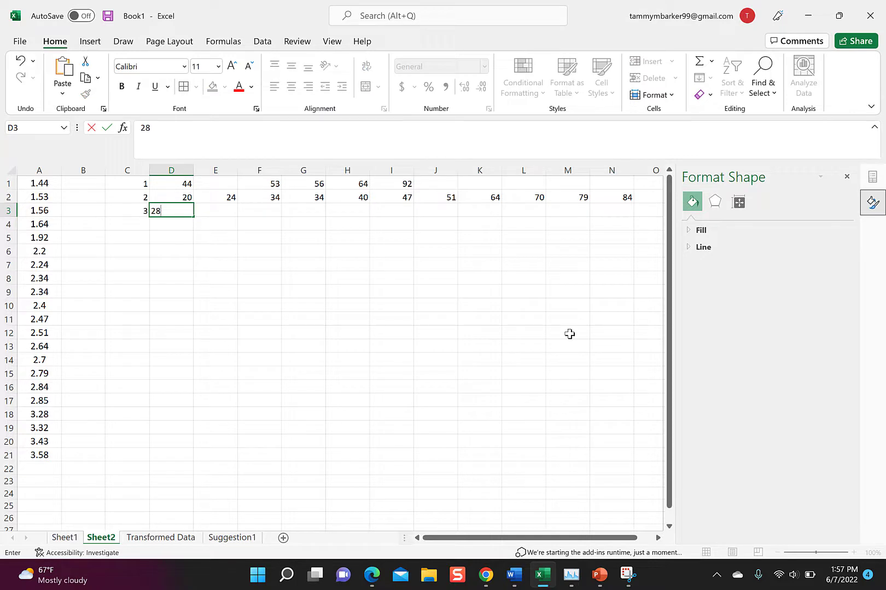
{"action": "key", "text": "Right"}
{"action": "type", "text": "32"}
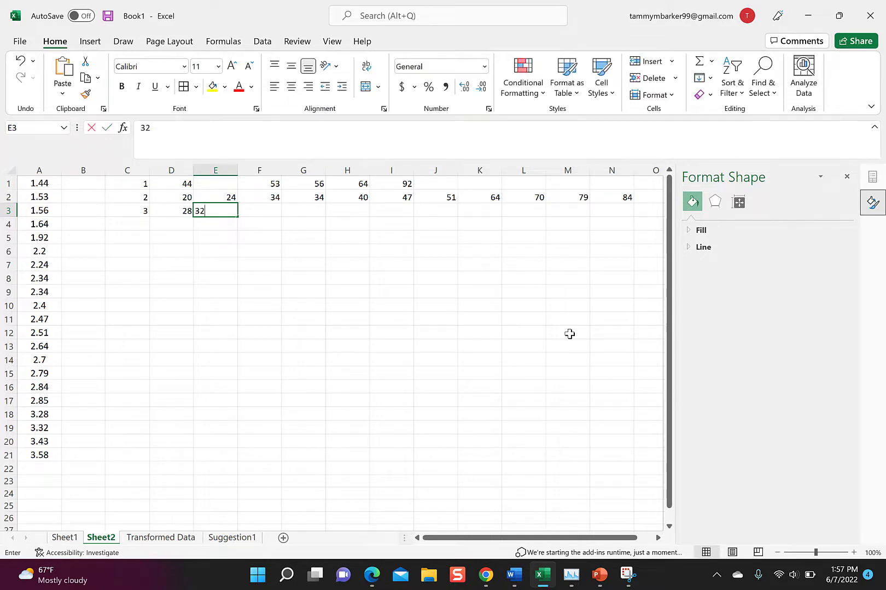
{"action": "key", "text": "Right"}
{"action": "type", "text": "43"}
{"action": "key", "text": "Right"}
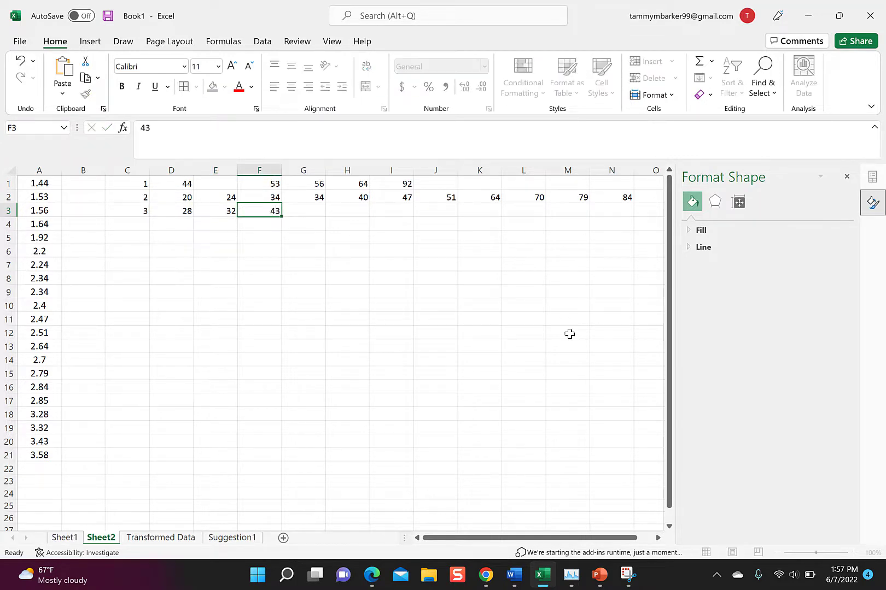
{"action": "type", "text": "58"}
{"action": "key", "text": "ctrl+Return"}
{"action": "key", "text": "Right"}
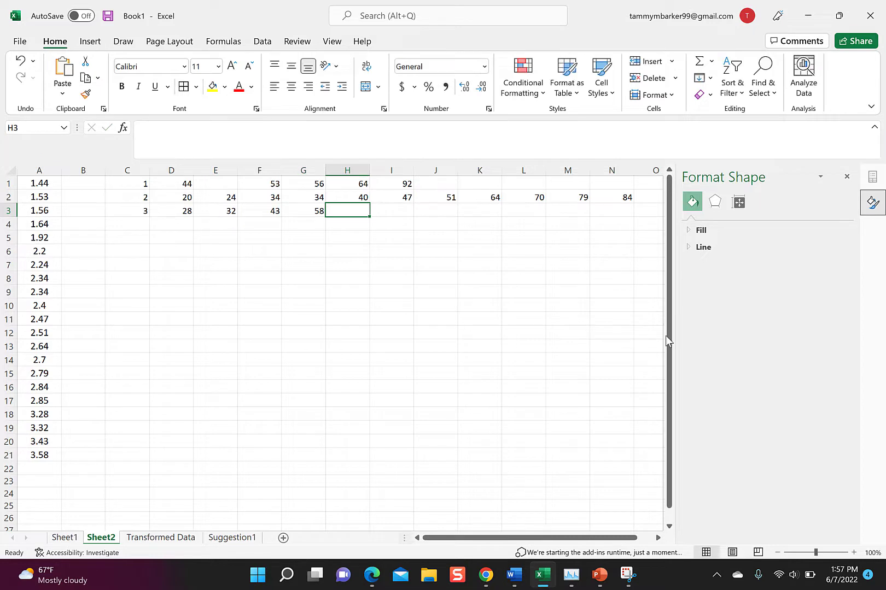
Add a right border to the stem cells C1 to C3.
{"action": "left_click_drag", "start_coordinate": [533, 540], "coordinate": [565, 537]}
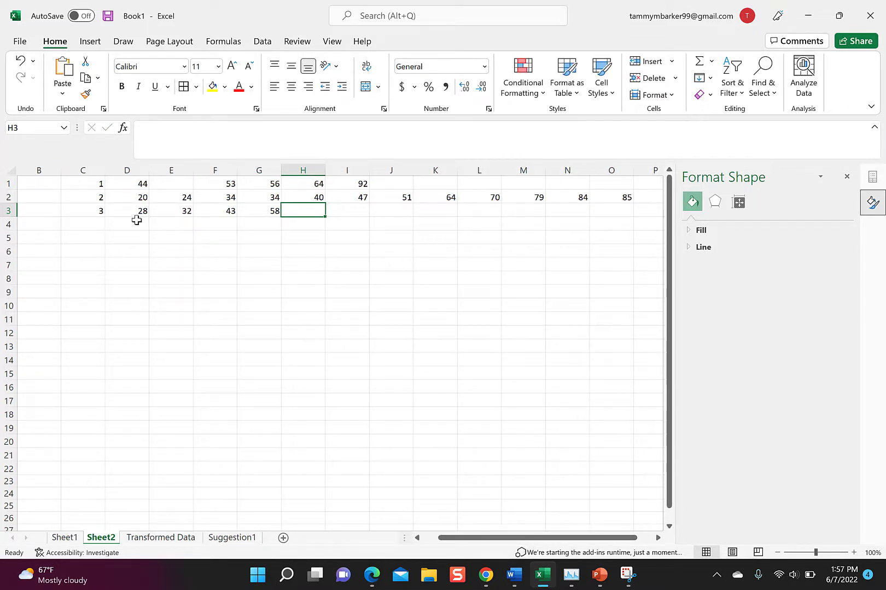
{"action": "left_click_drag", "start_coordinate": [93, 181], "coordinate": [95, 209]}
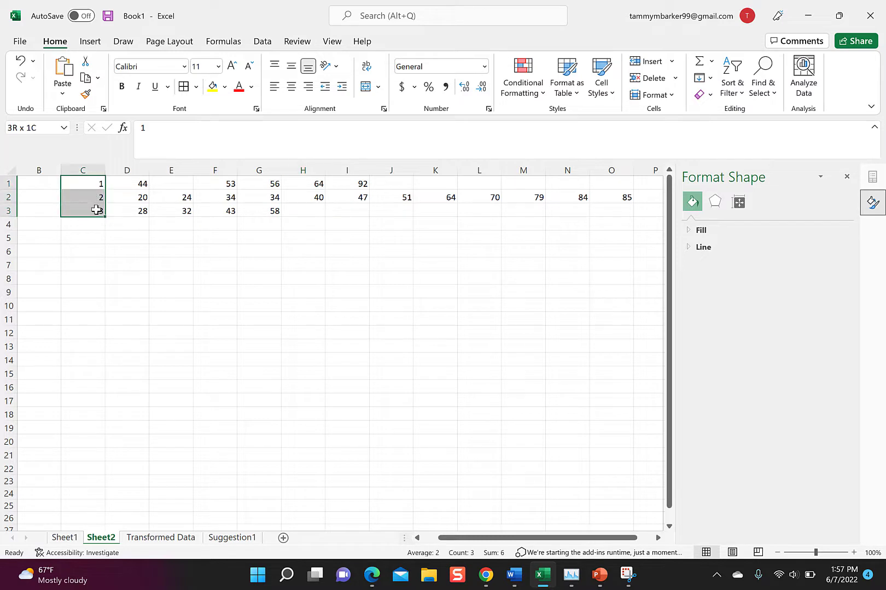
{"action": "left_click", "coordinate": [195, 86]}
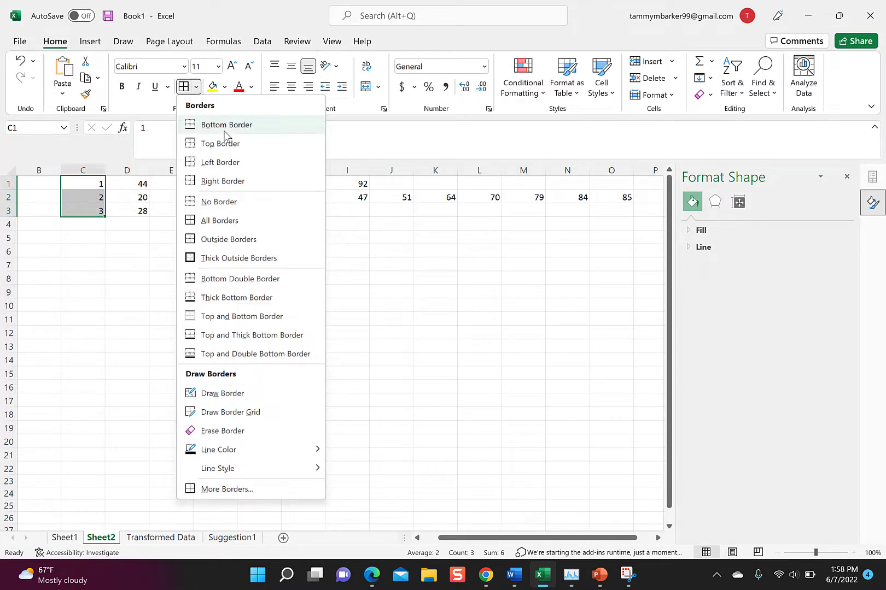
{"action": "left_click", "coordinate": [221, 181]}
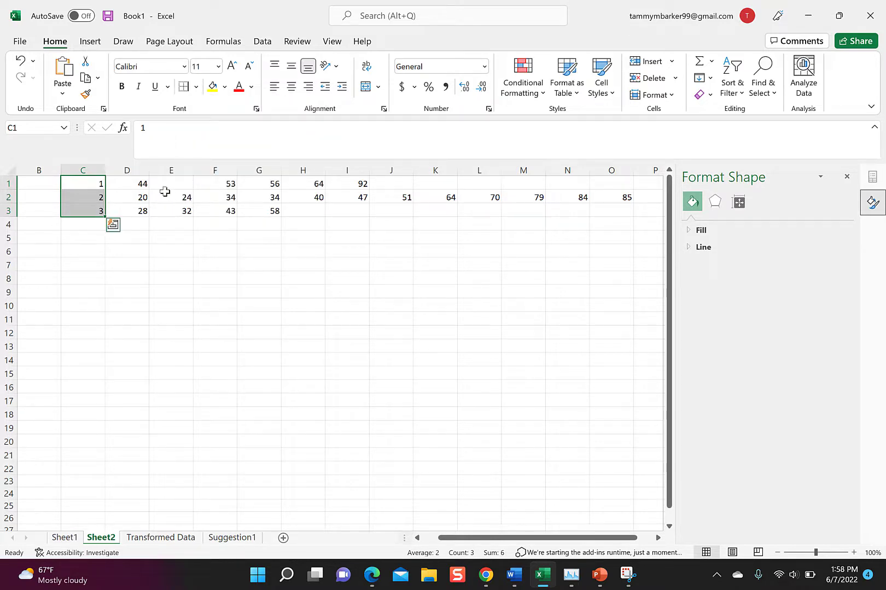
Narrow the leaf columns D to O and shift the stem 1 leaves left to fill the empty cell E1.
{"action": "left_click", "coordinate": [143, 182]}
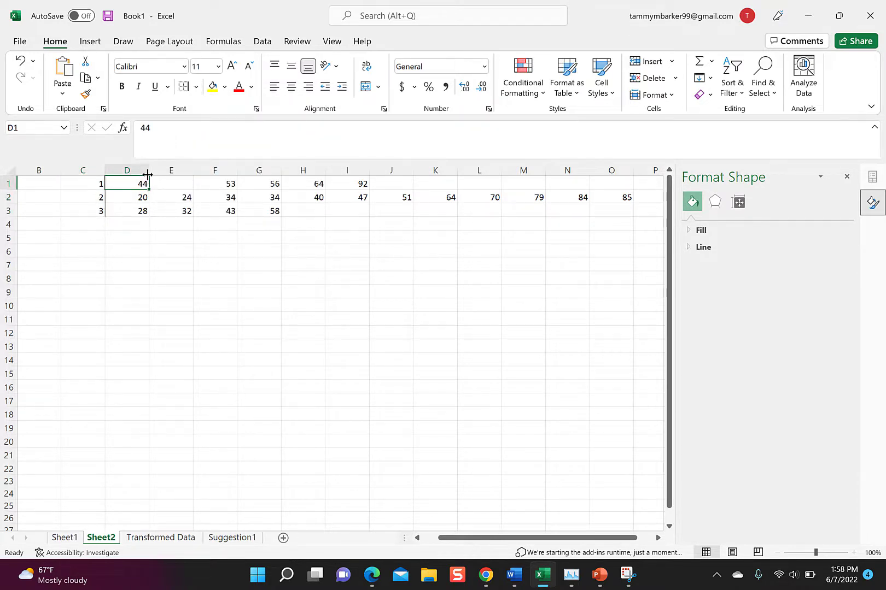
{"action": "left_click", "coordinate": [147, 174]}
{"action": "mouse_move", "coordinate": [147, 174]}
{"action": "left_mouse_down"}
{"action": "mouse_move", "coordinate": [134, 177]}
{"action": "mouse_move", "coordinate": [167, 170]}
{"action": "mouse_move", "coordinate": [156, 170]}
{"action": "left_mouse_up"}
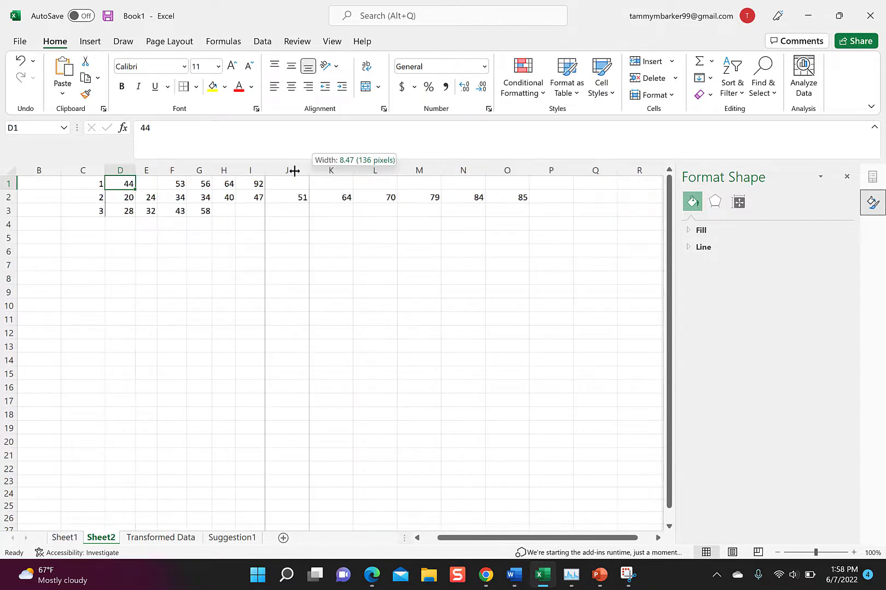
{"action": "left_click_drag", "start_coordinate": [292, 170], "coordinate": [445, 174]}
{"action": "scroll", "coordinate": [306, 317], "scroll_direction": "left", "scroll_amount": 1}
{"action": "left_click", "coordinate": [557, 441]}
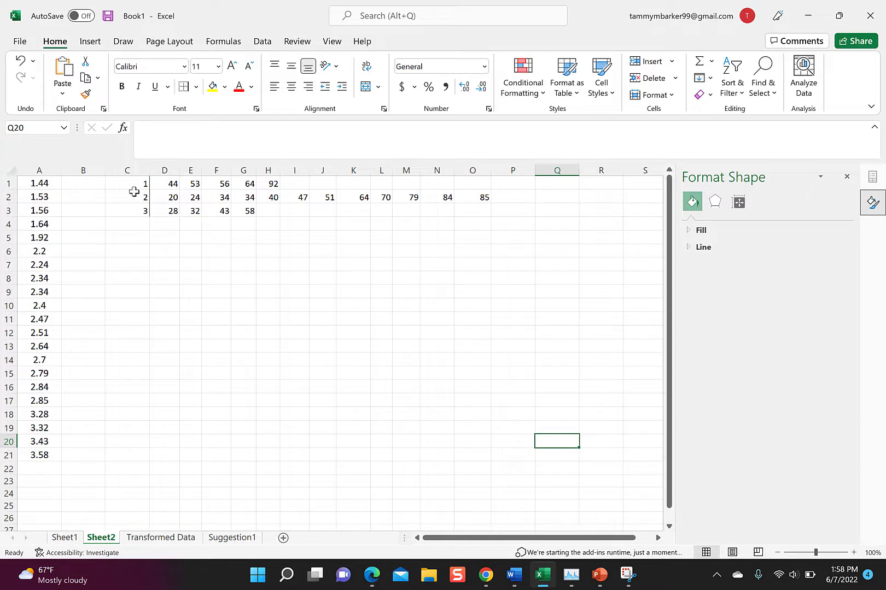
Copy the stem-and-leaf plot in C1:O3 and paste it into the Word document below item d of the gas price question.
{"action": "left_click_drag", "start_coordinate": [141, 182], "coordinate": [473, 207]}
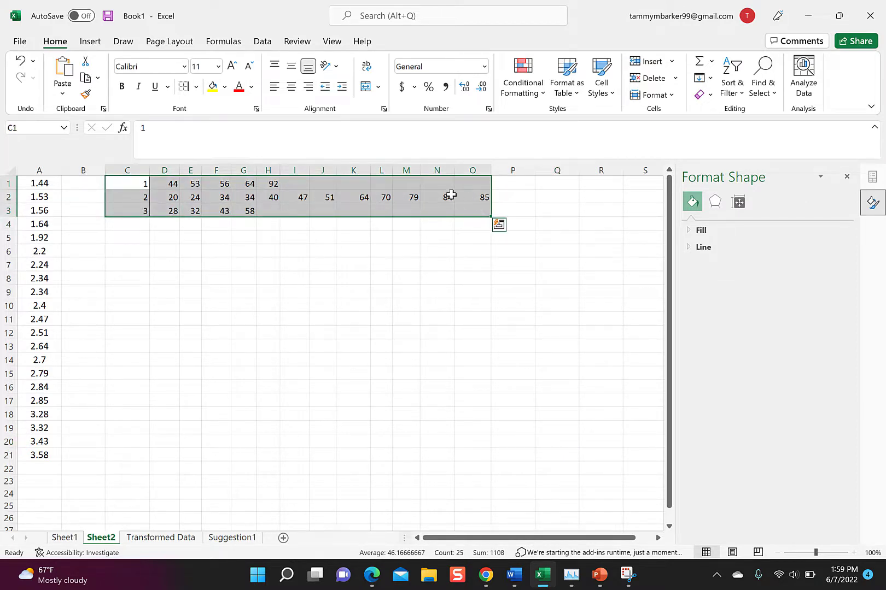
{"action": "right_click", "coordinate": [451, 195]}
{"action": "left_click", "coordinate": [484, 191]}
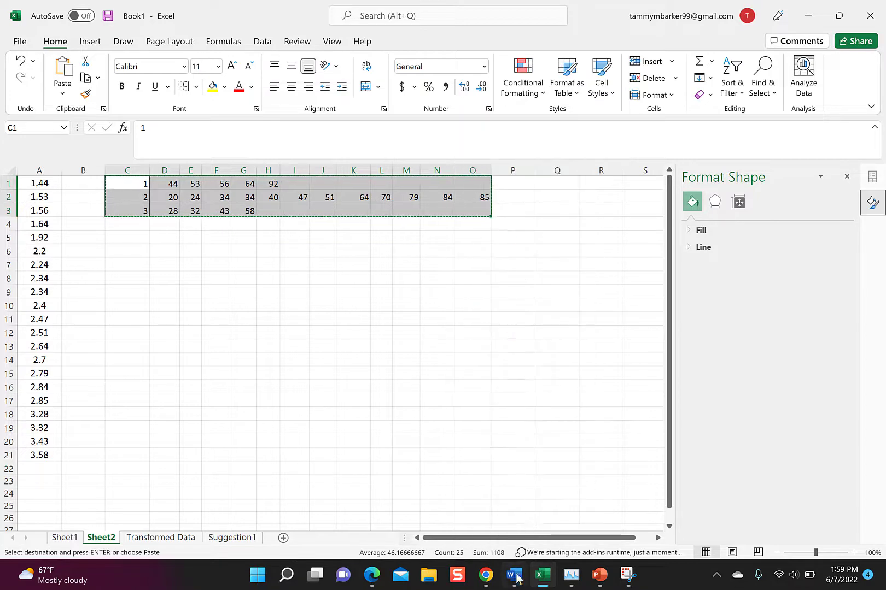
{"action": "left_click", "coordinate": [517, 577]}
{"action": "scroll", "coordinate": [491, 486], "scroll_direction": "up", "scroll_amount": 1}
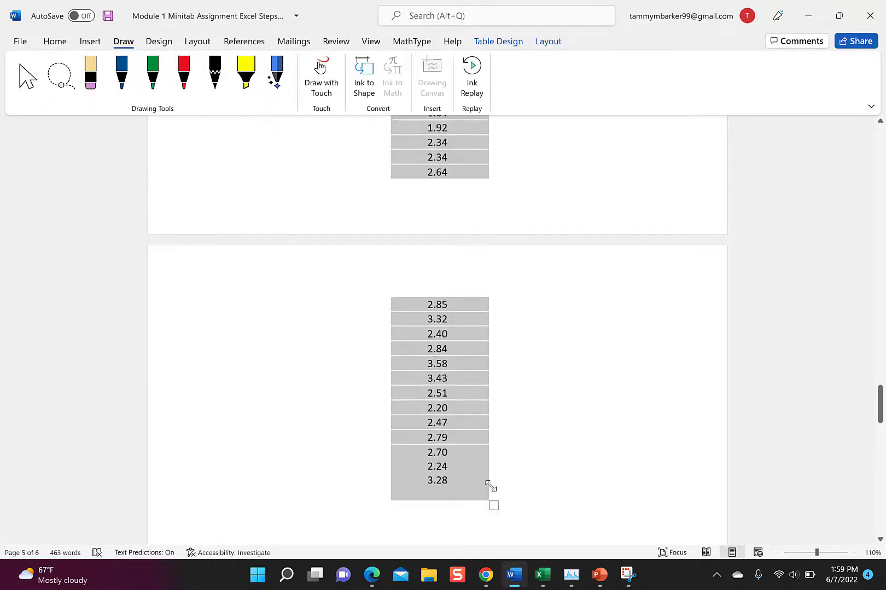
{"action": "scroll", "coordinate": [491, 486], "scroll_direction": "up", "scroll_amount": 3}
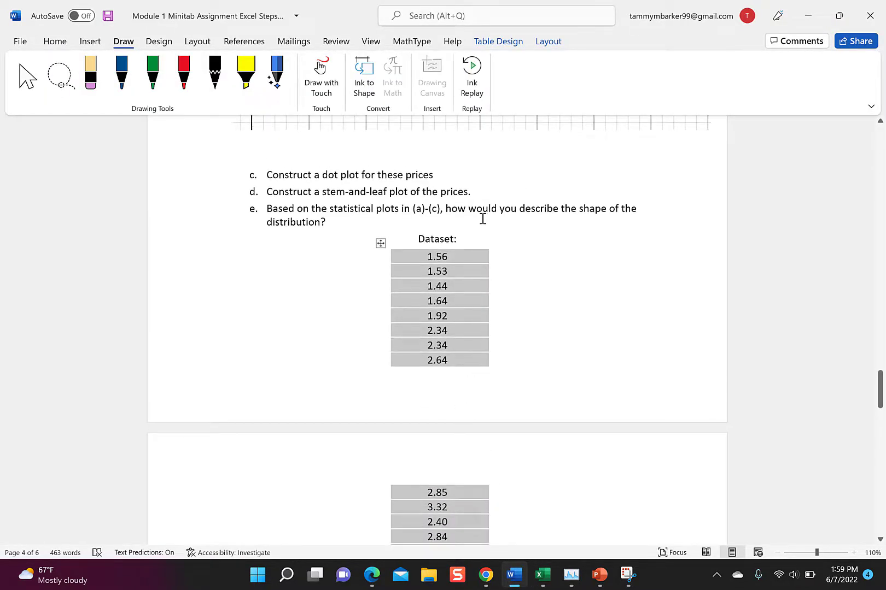
{"action": "left_click", "coordinate": [473, 193]}
{"action": "key", "text": "Return"}
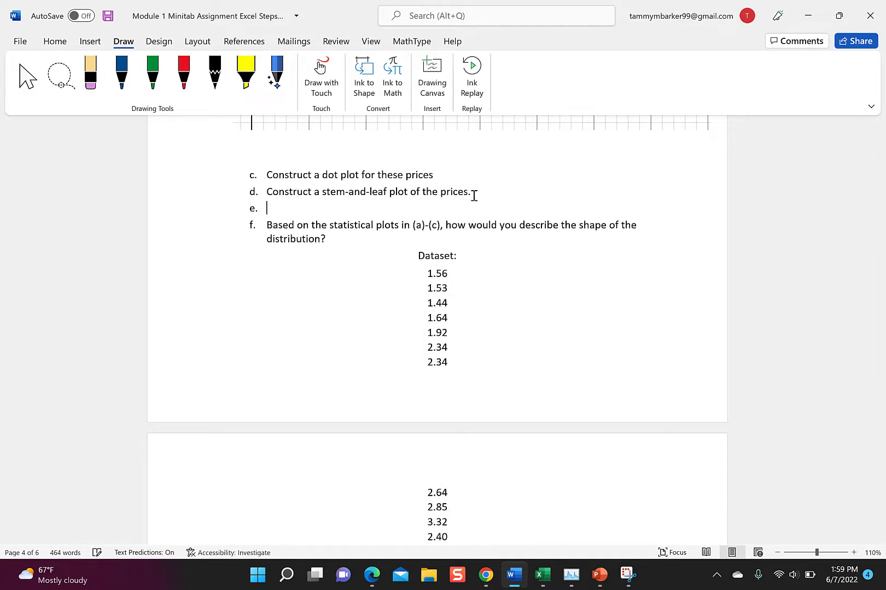
{"action": "key", "text": "BackSpace"}
{"action": "key", "text": "ctrl+v"}
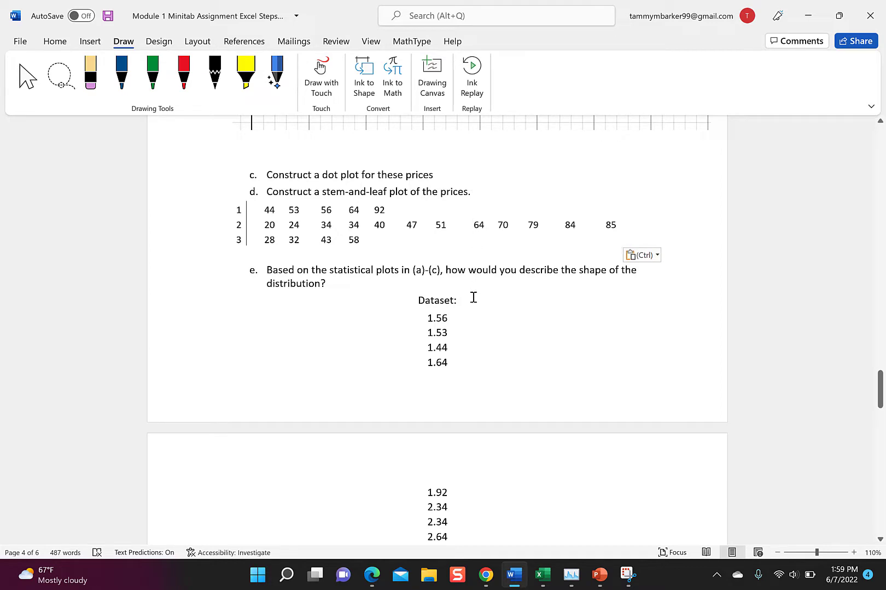
Draw a freehand stroke across the gas price histogram with the blue pen.
{"action": "scroll", "coordinate": [473, 297], "scroll_direction": "up", "scroll_amount": 5}
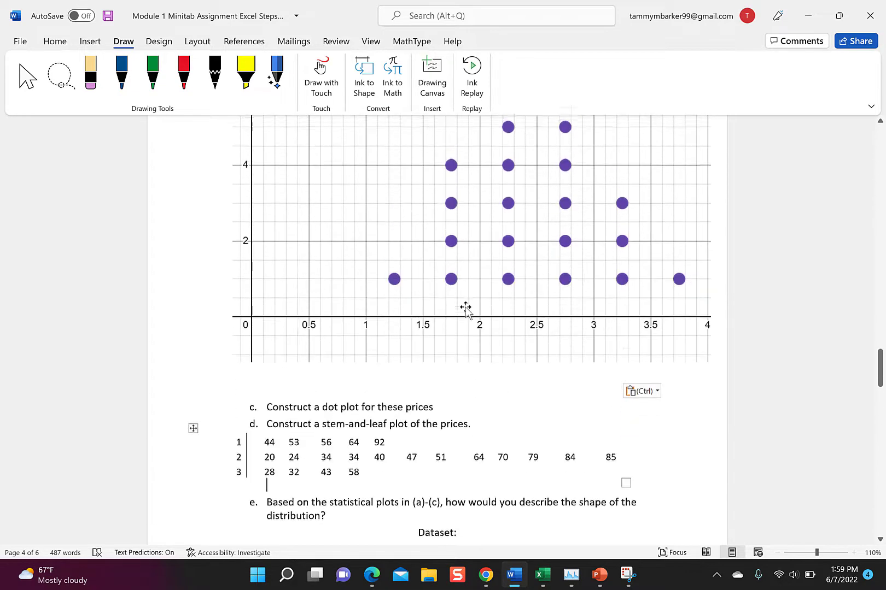
{"action": "scroll", "coordinate": [465, 309], "scroll_direction": "up", "scroll_amount": 8}
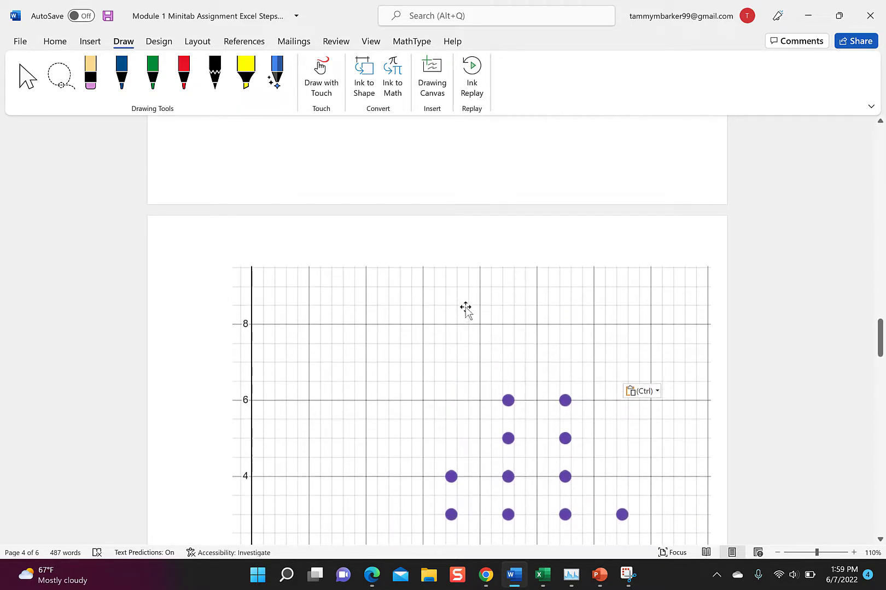
{"action": "scroll", "coordinate": [466, 308], "scroll_direction": "up", "scroll_amount": 6}
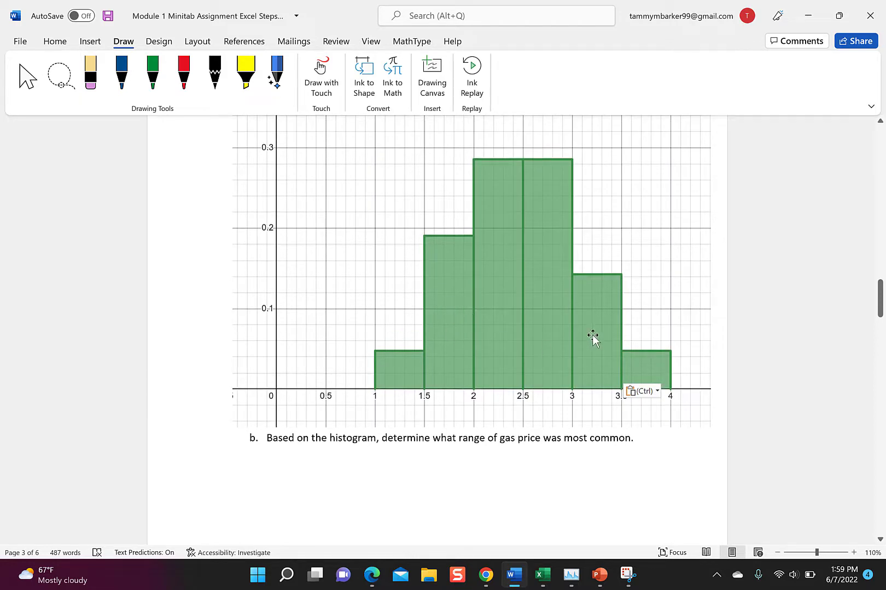
{"action": "left_click", "coordinate": [120, 81]}
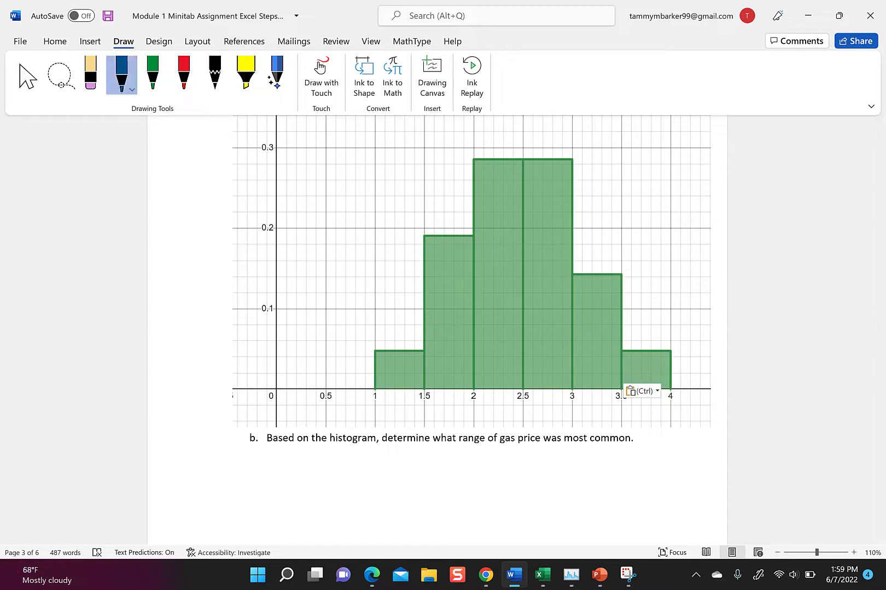
{"action": "mouse_move", "coordinate": [316, 383]}
{"action": "left_mouse_down"}
{"action": "mouse_move", "coordinate": [491, 143]}
{"action": "mouse_move", "coordinate": [592, 169]}
{"action": "mouse_move", "coordinate": [670, 324]}
{"action": "mouse_move", "coordinate": [718, 373]}
{"action": "left_mouse_up"}
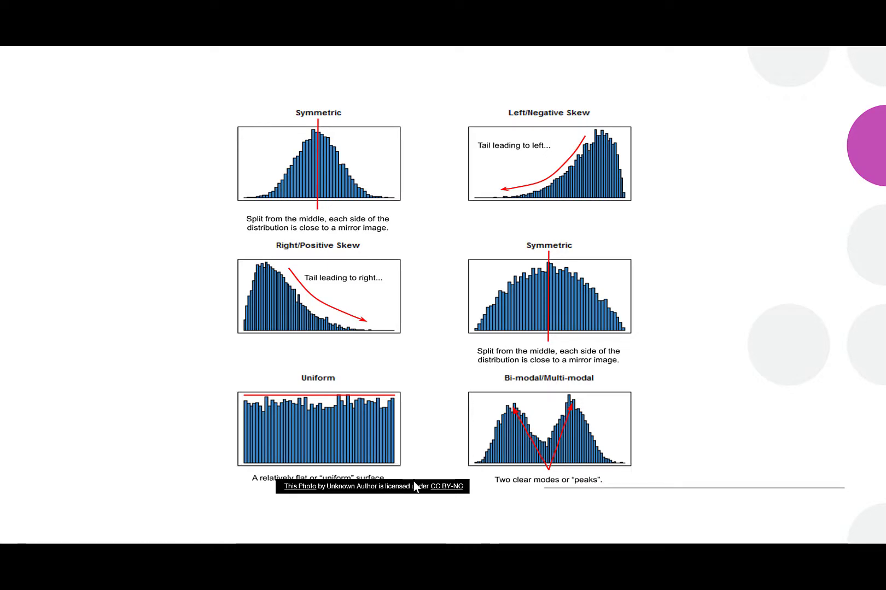
Switch back to the Word document and copy the Year and Exchange Rate Dataset table from question 3.
{"action": "key", "text": "alt+Tab"}
{"action": "scroll", "coordinate": [403, 423], "scroll_direction": "down", "scroll_amount": 1}
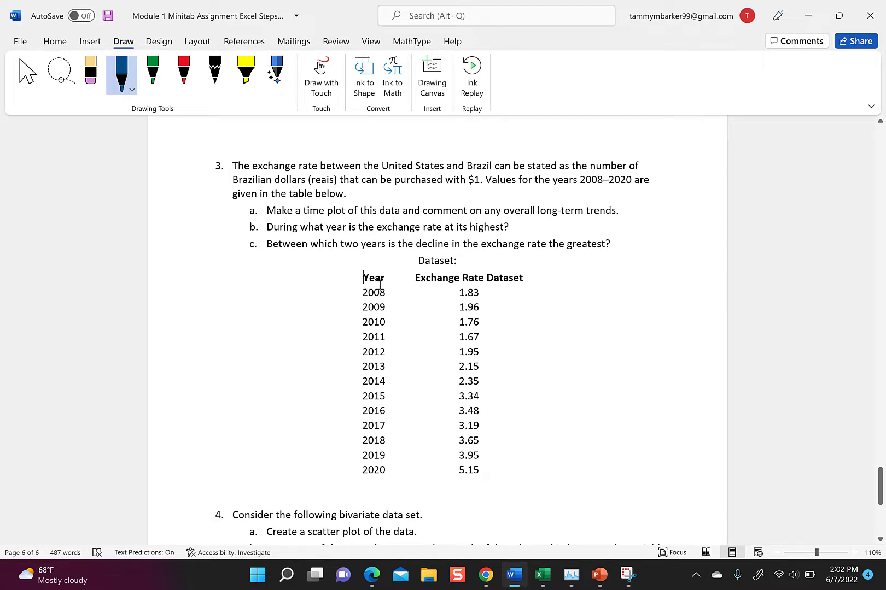
{"action": "mouse_move", "coordinate": [364, 286]}
{"action": "left_mouse_down"}
{"action": "mouse_move", "coordinate": [446, 326]}
{"action": "mouse_move", "coordinate": [460, 470]}
{"action": "left_mouse_up"}
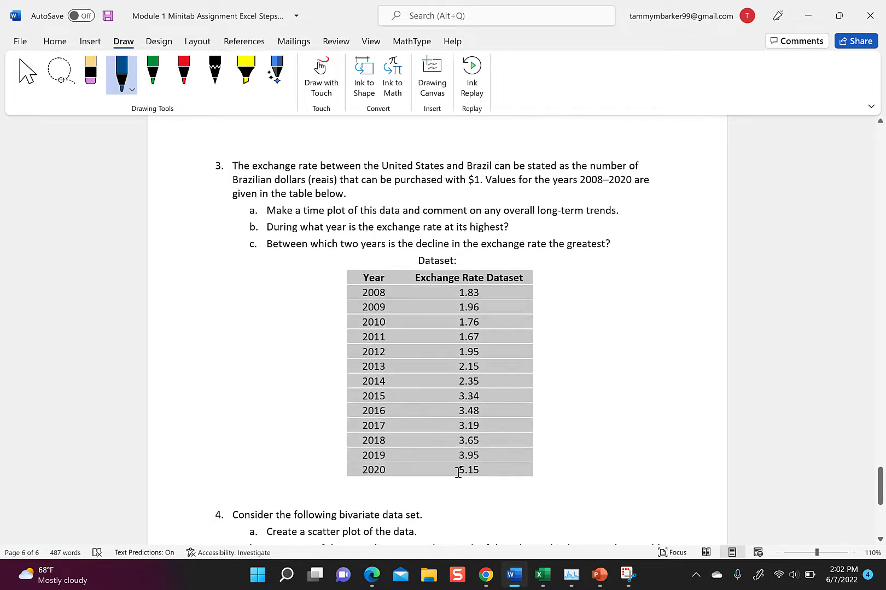
{"action": "right_click", "coordinate": [423, 367]}
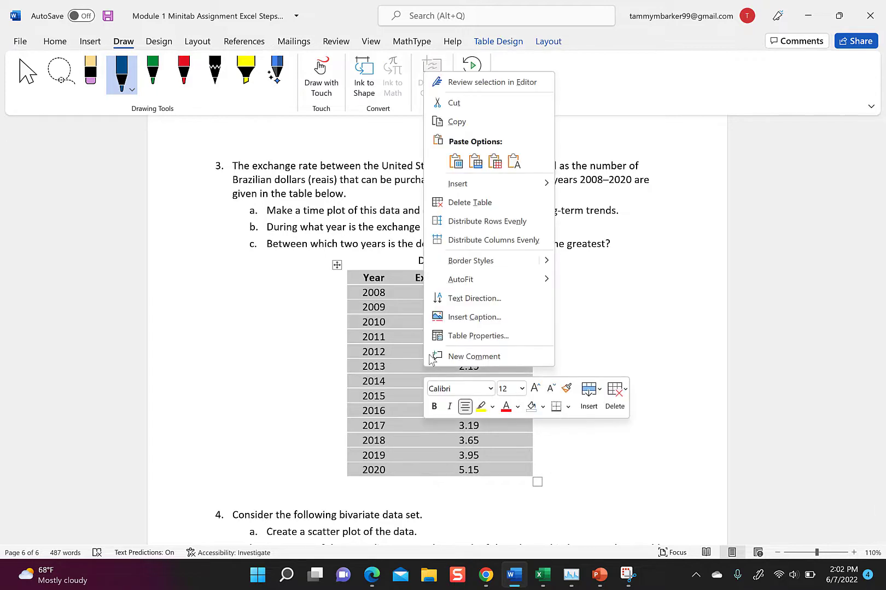
{"action": "left_click", "coordinate": [466, 122]}
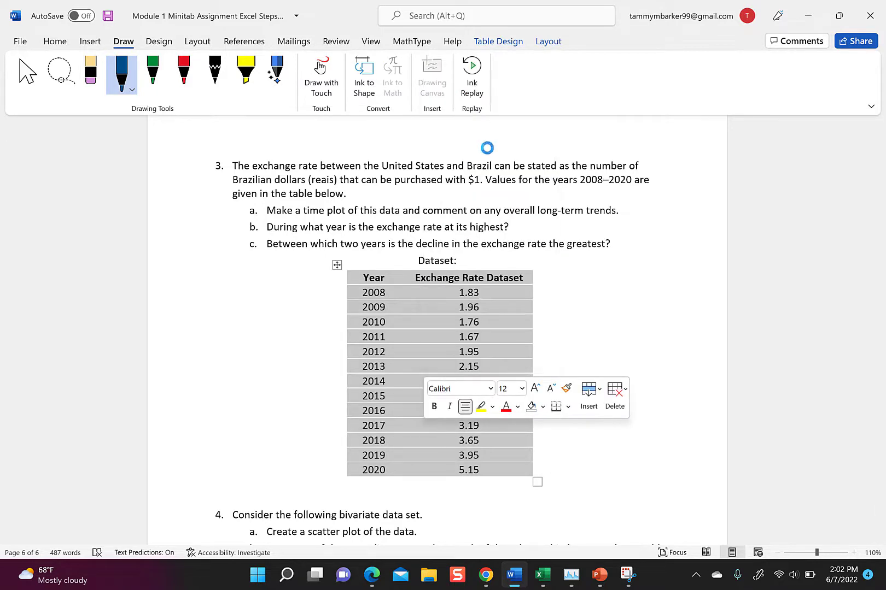
Paste the exchange rate table at A1 of a new worksheet in Excel and fit column B to its heading.
{"action": "left_click", "coordinate": [540, 575]}
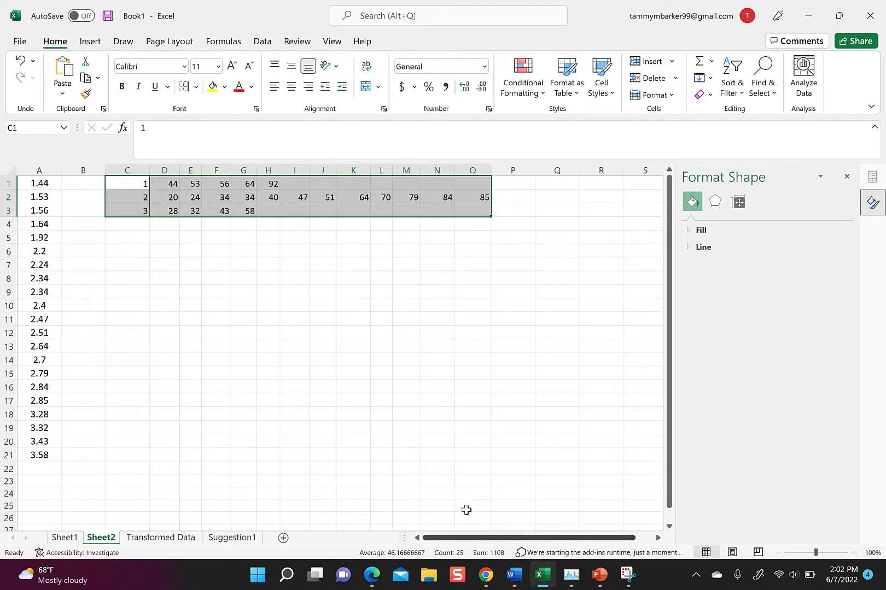
{"action": "left_click", "coordinate": [283, 538]}
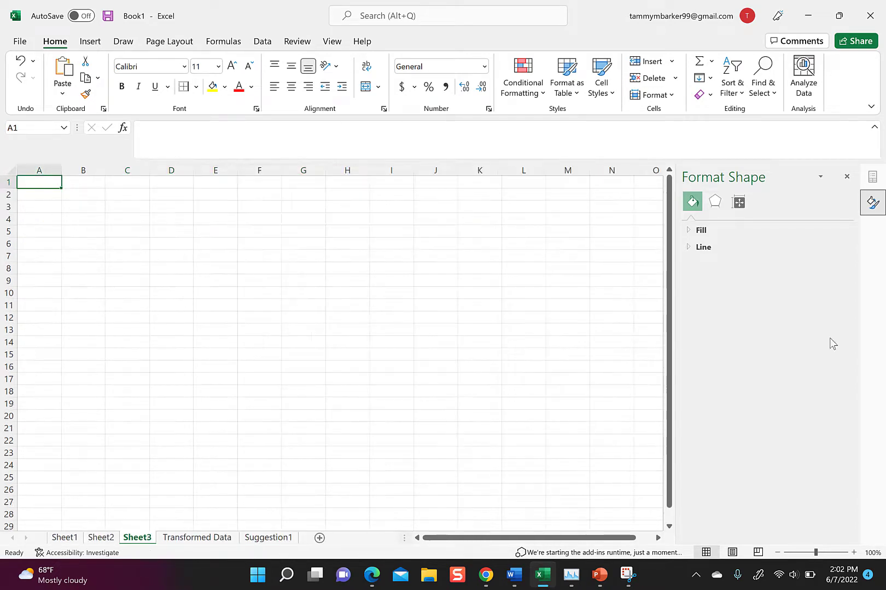
{"action": "left_click", "coordinate": [847, 176]}
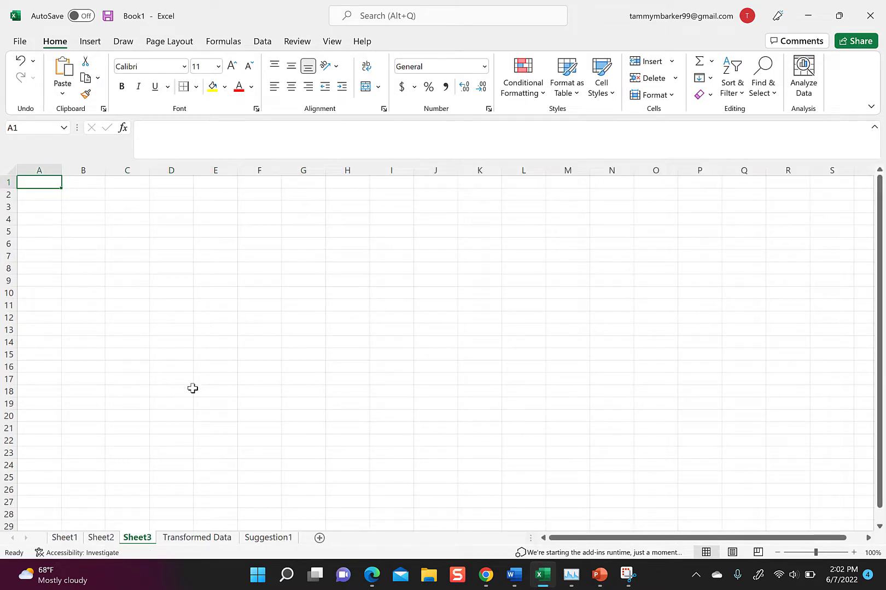
{"action": "key", "text": "ctrl+v"}
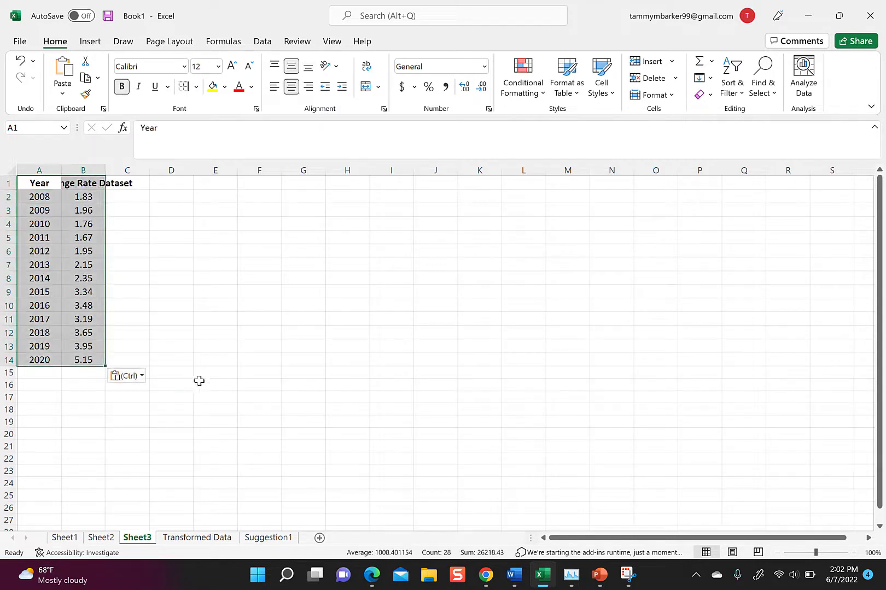
{"action": "left_click", "coordinate": [260, 250]}
{"action": "double_click", "coordinate": [105, 170]}
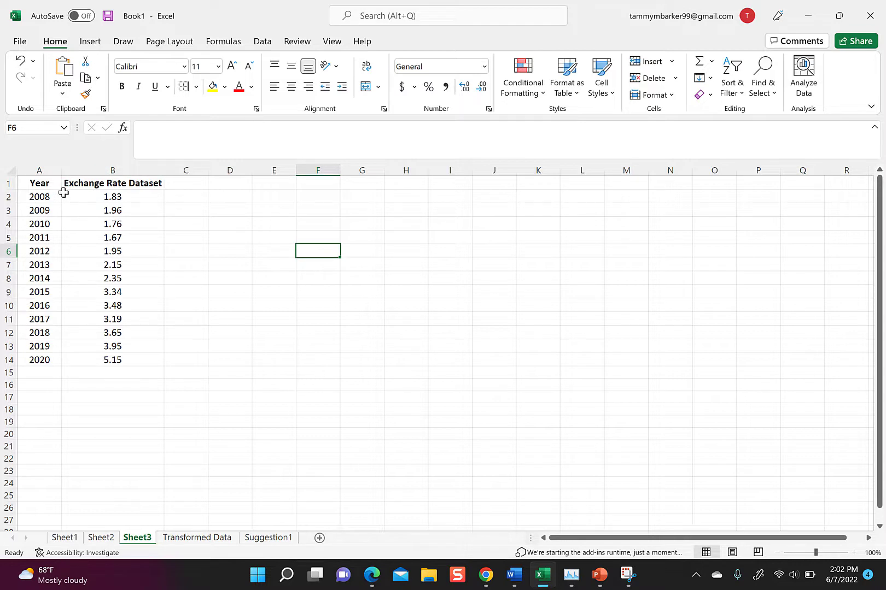
Insert the recommended Scatter chart with connected points for the exchange rate data in A1:B14 and enlarge it.
{"action": "left_click_drag", "start_coordinate": [48, 181], "coordinate": [101, 355]}
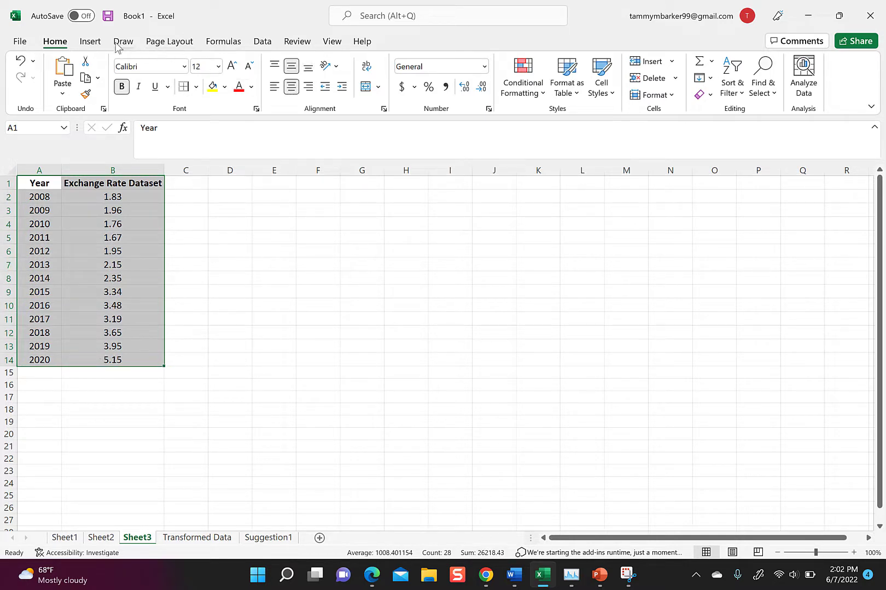
{"action": "left_click", "coordinate": [90, 42]}
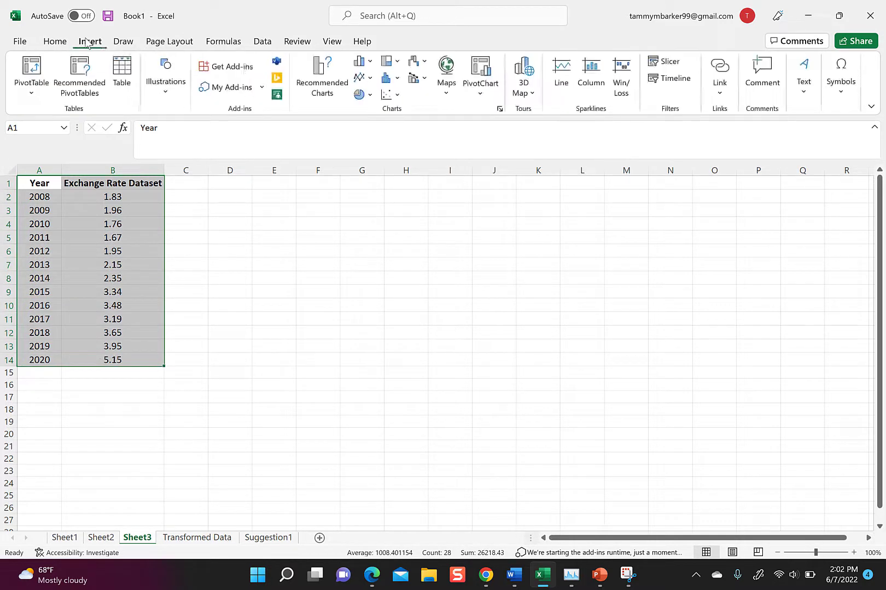
{"action": "left_click", "coordinate": [324, 69]}
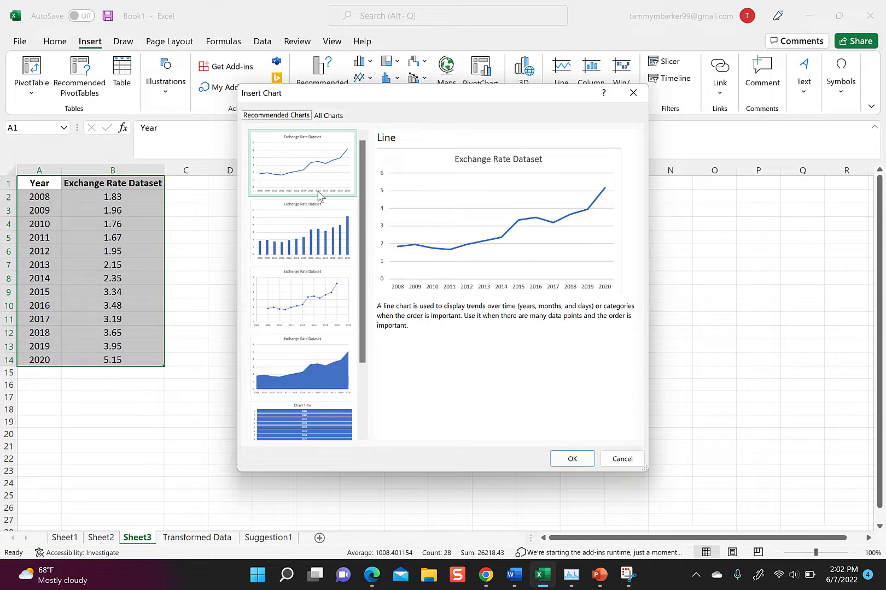
{"action": "left_click", "coordinate": [325, 305]}
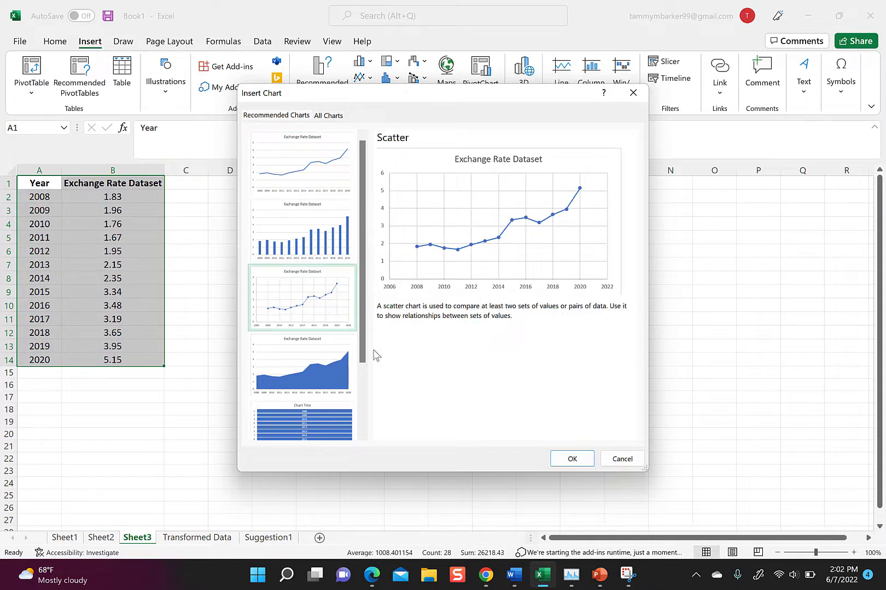
{"action": "left_click", "coordinate": [570, 458]}
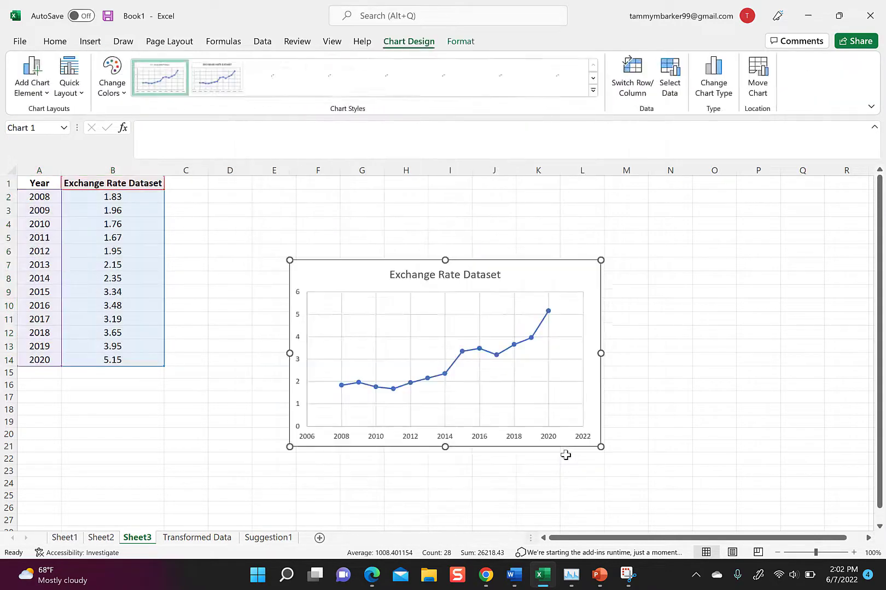
{"action": "left_click_drag", "start_coordinate": [599, 262], "coordinate": [643, 216]}
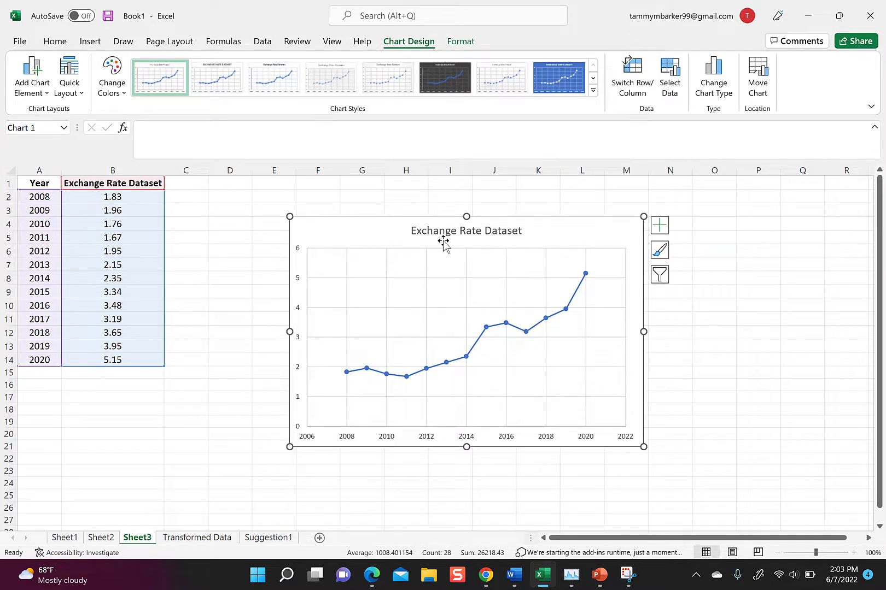
Change the chart title to "Exchange Rate From US Dollars to Brazillian Reais".
{"action": "left_click", "coordinate": [519, 231]}
{"action": "left_click", "coordinate": [521, 232]}
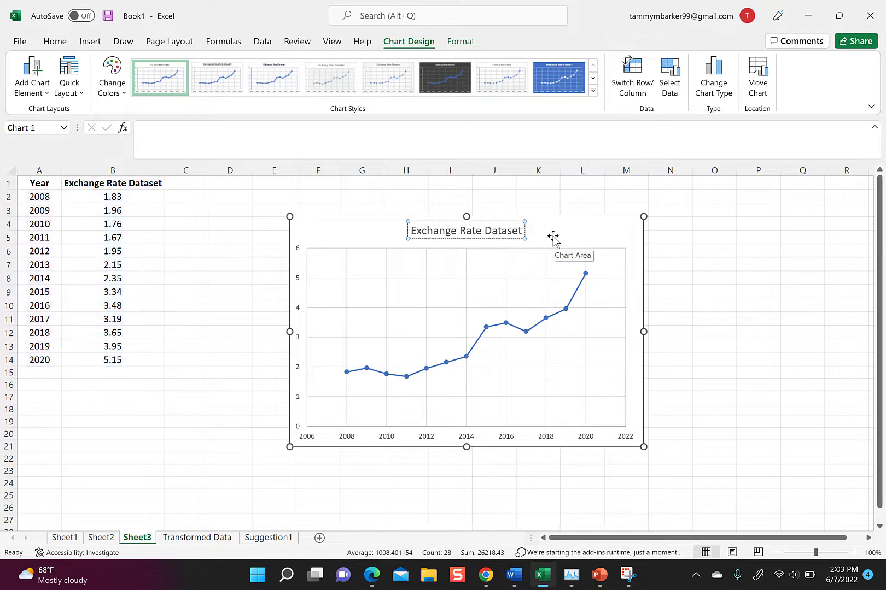
{"action": "key", "text": "BackSpace"}
{"action": "key", "text": "BackSpace"}
{"action": "key", "text": "BackSpace"}
{"action": "key", "text": "BackSpace"}
{"action": "key", "text": "BackSpace"}
{"action": "key", "text": "BackSpace"}
{"action": "key", "text": "BackSpace"}
{"action": "key", "text": "BackSpace"}
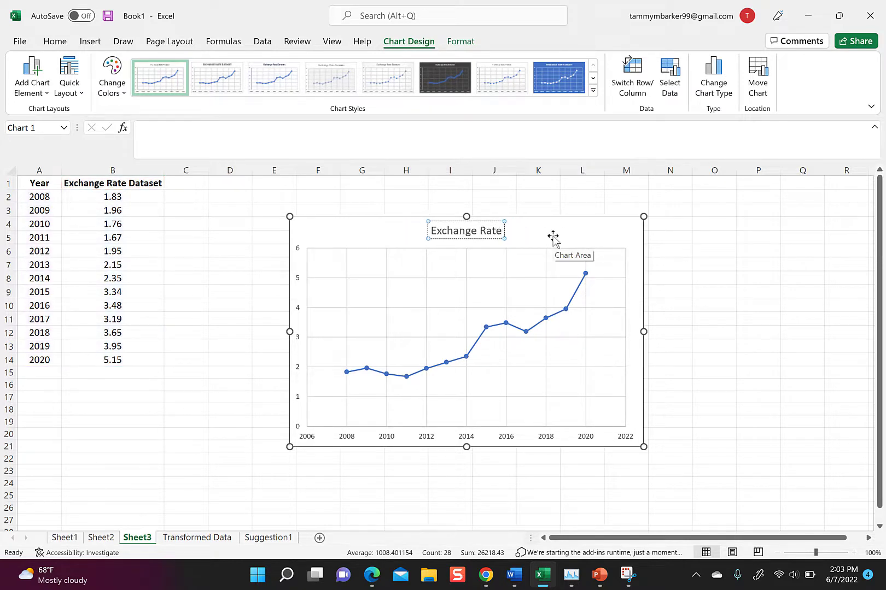
{"action": "type", "text": "From U"}
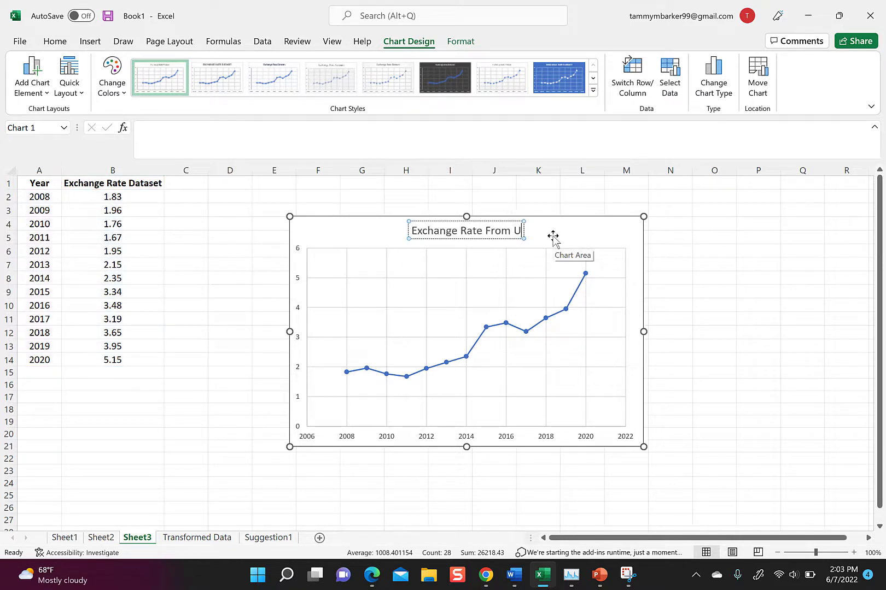
{"action": "type", "text": "S Doll"}
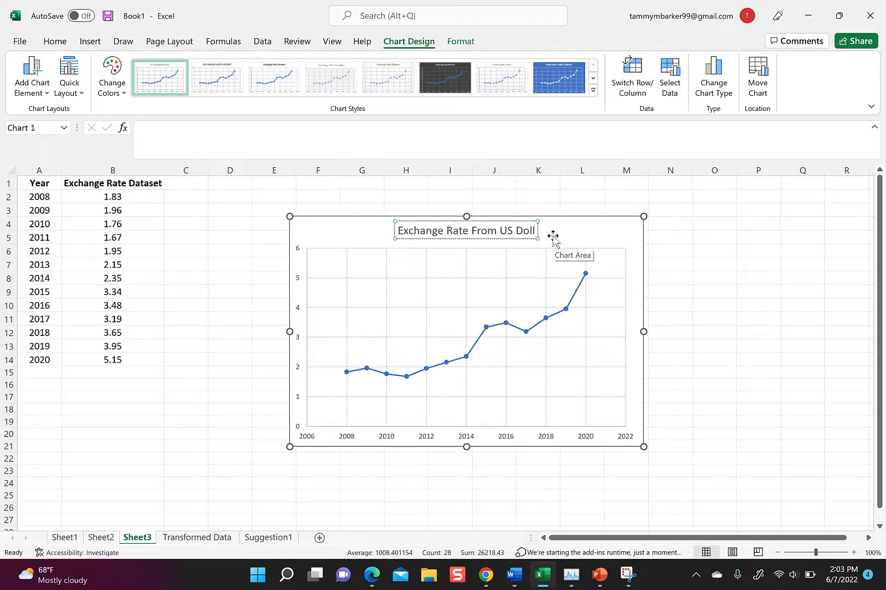
{"action": "type", "text": "ars to"}
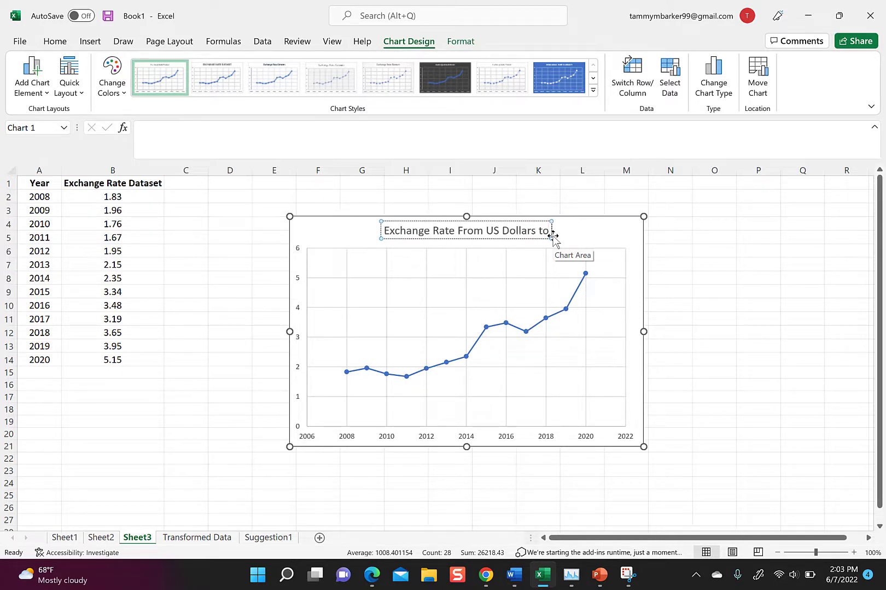
{"action": "type", "text": " Brazil"}
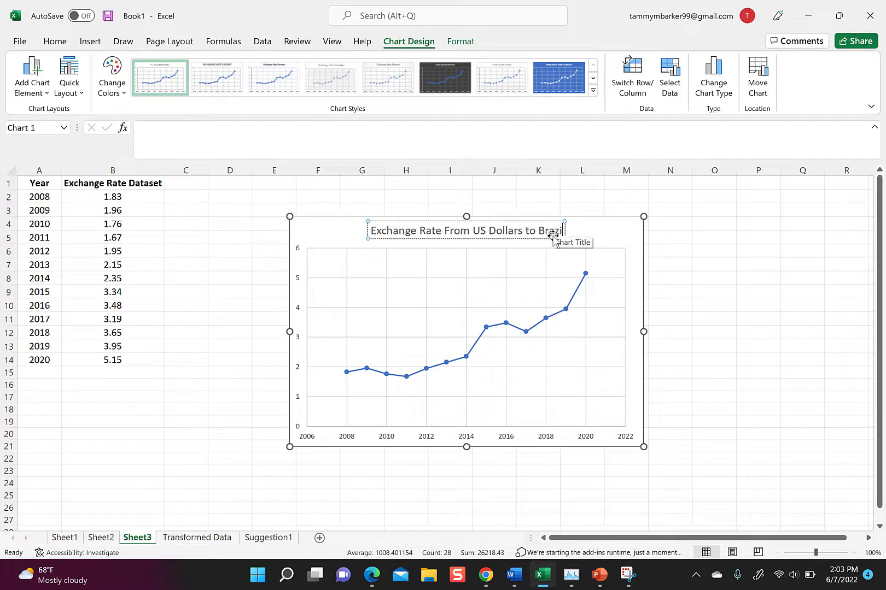
{"action": "type", "text": "lian Reais"}
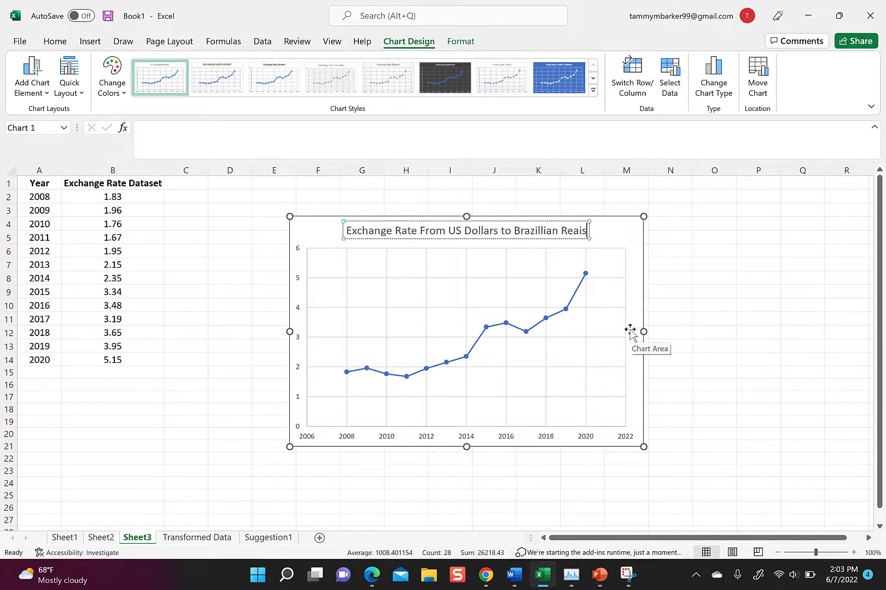
{"action": "left_click", "coordinate": [702, 386]}
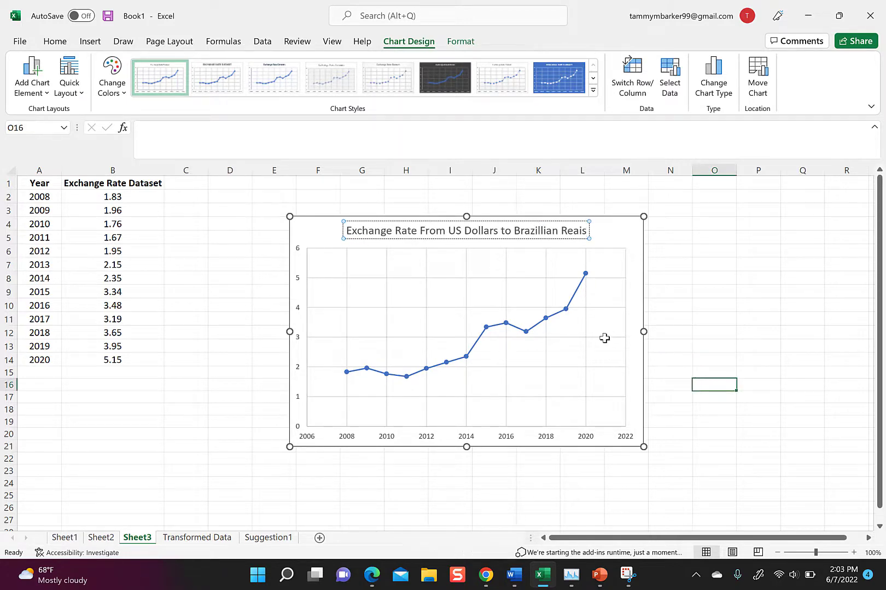
Copy the exchange rate chart and paste it into the Word document on a new unnumbered line below item a of question 3.
{"action": "left_click", "coordinate": [303, 224]}
{"action": "right_click", "coordinate": [303, 223]}
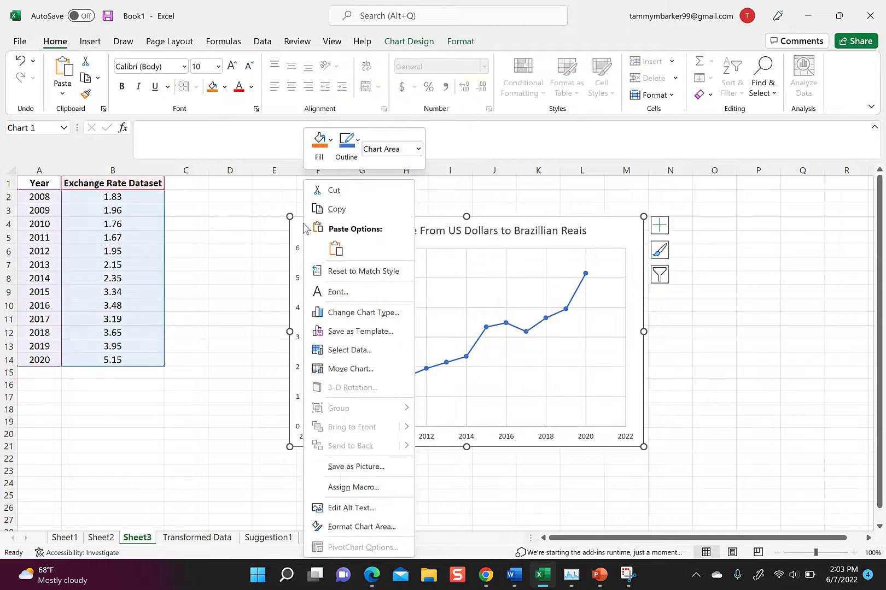
{"action": "left_click", "coordinate": [334, 212]}
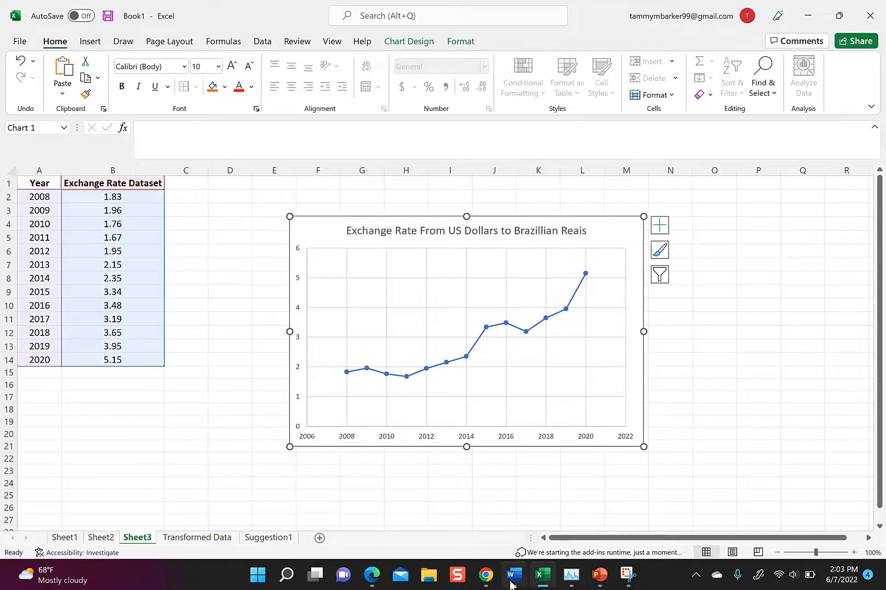
{"action": "left_click", "coordinate": [512, 575]}
{"action": "scroll", "coordinate": [463, 425], "scroll_direction": "down", "scroll_amount": 2}
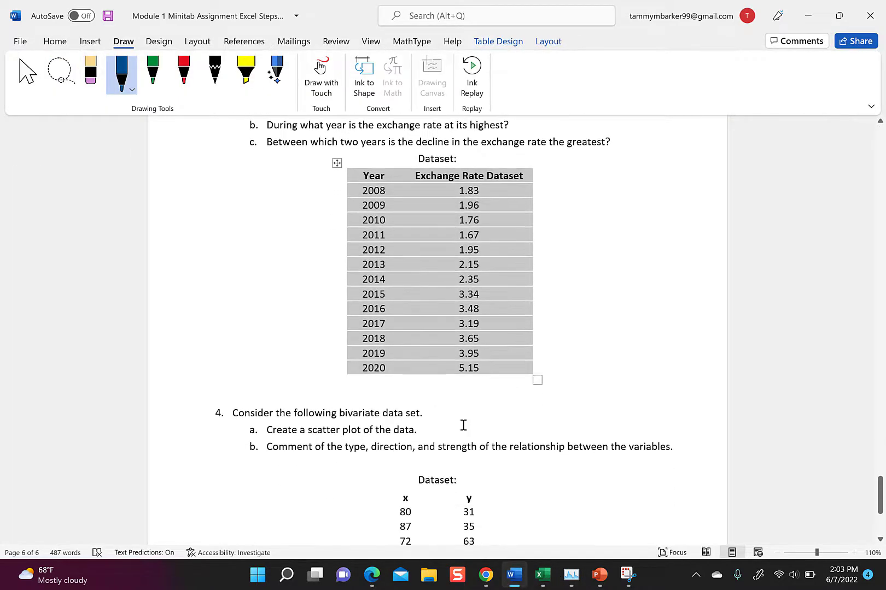
{"action": "scroll", "coordinate": [458, 405], "scroll_direction": "up", "scroll_amount": 3}
{"action": "left_click", "coordinate": [620, 243]}
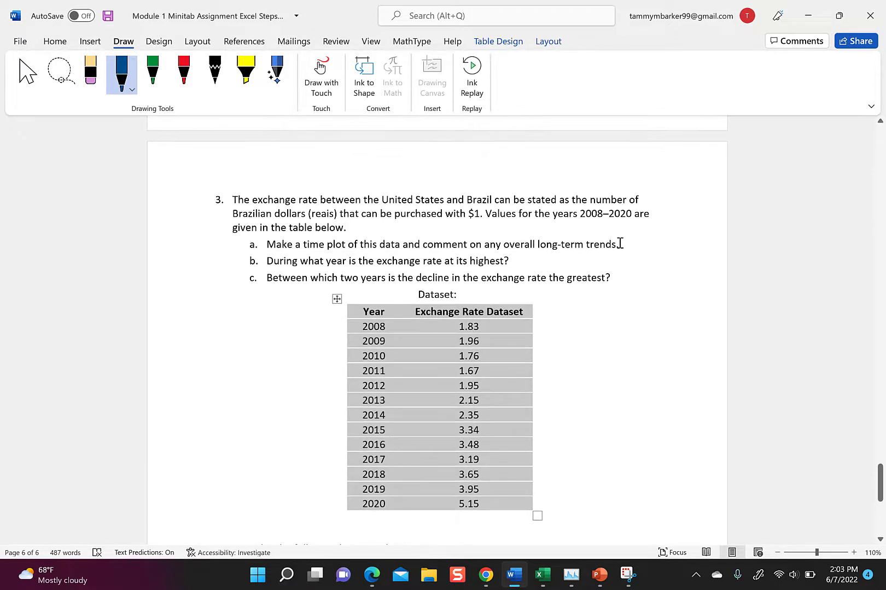
{"action": "key", "text": "Return"}
{"action": "key", "text": "shift+Tab"}
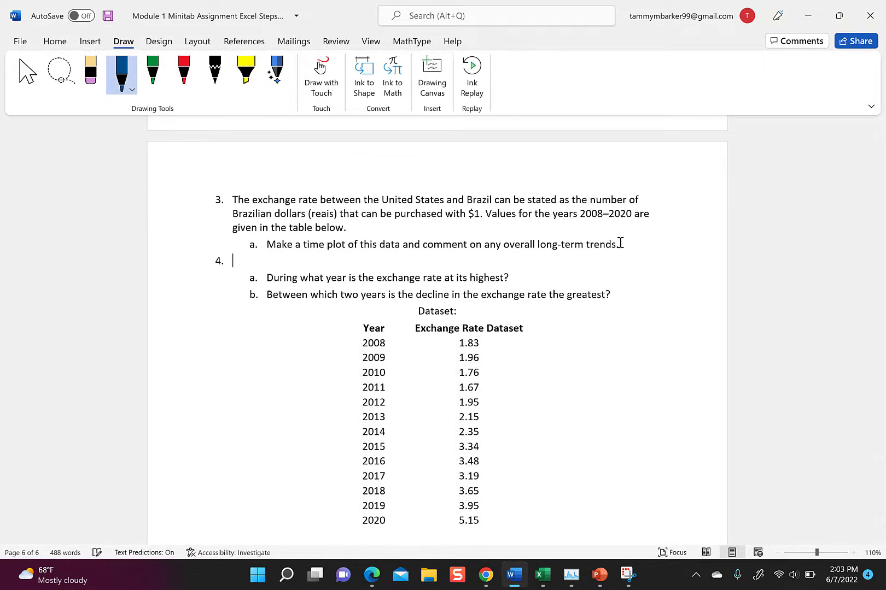
{"action": "key", "text": "BackSpace"}
{"action": "key", "text": "ctrl+v"}
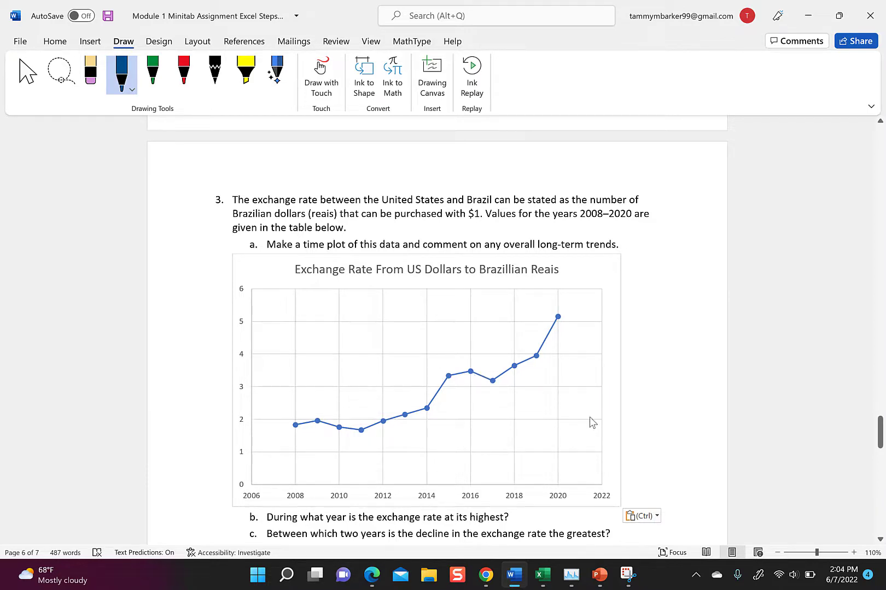
Copy the x and y table from question 4 and paste it at A1 of a new worksheet in Excel.
{"action": "scroll", "coordinate": [589, 421], "scroll_direction": "down", "scroll_amount": 10}
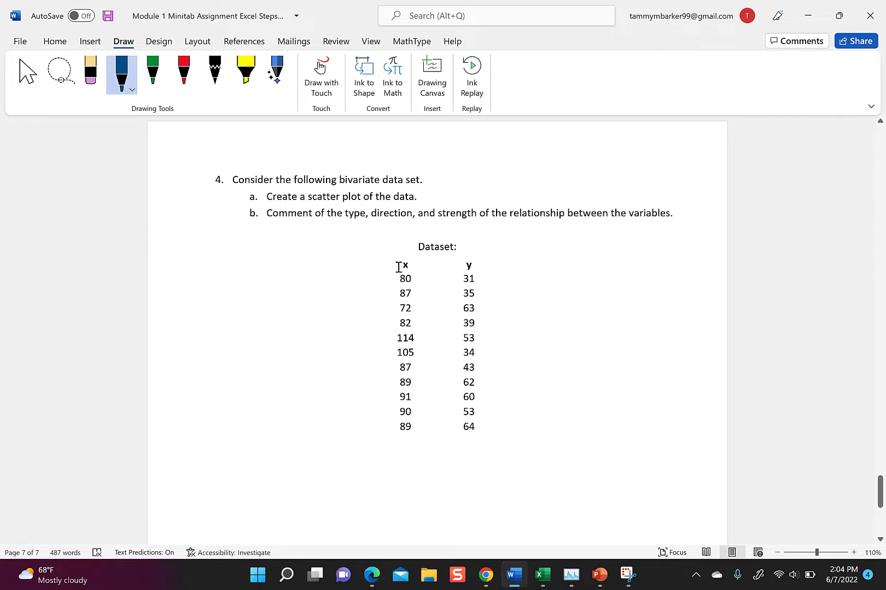
{"action": "left_click_drag", "start_coordinate": [404, 278], "coordinate": [462, 431]}
{"action": "left_click_drag", "start_coordinate": [393, 259], "coordinate": [468, 426]}
{"action": "right_click", "coordinate": [437, 350]}
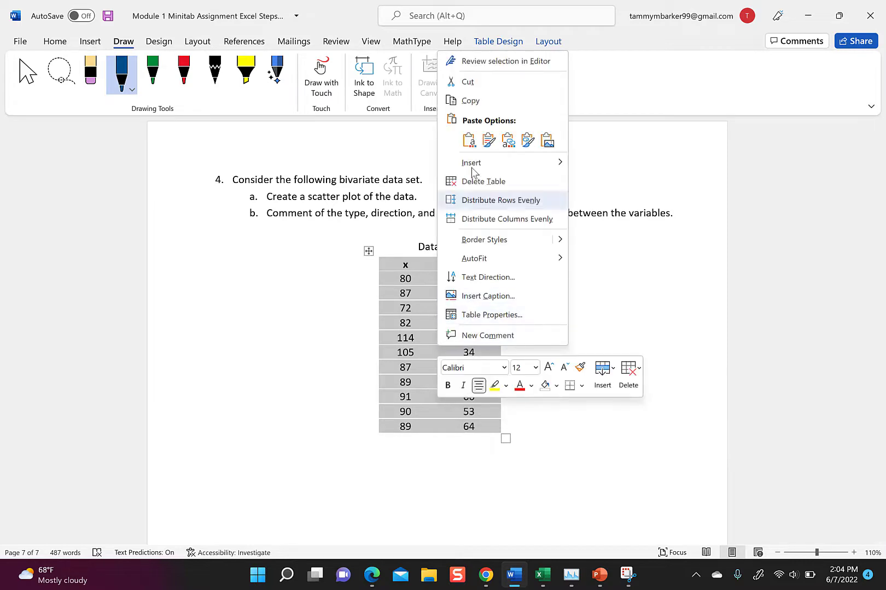
{"action": "left_click", "coordinate": [471, 100]}
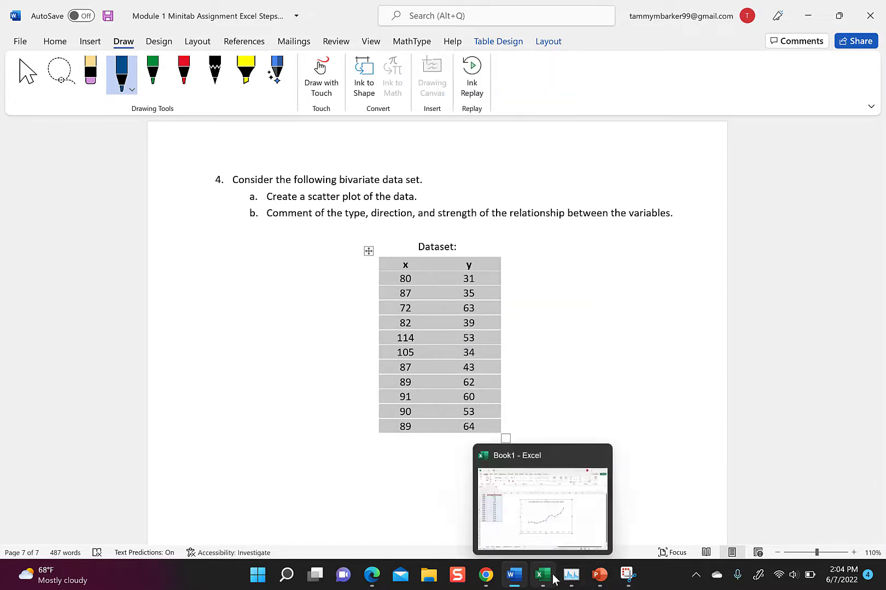
{"action": "left_click", "coordinate": [554, 578]}
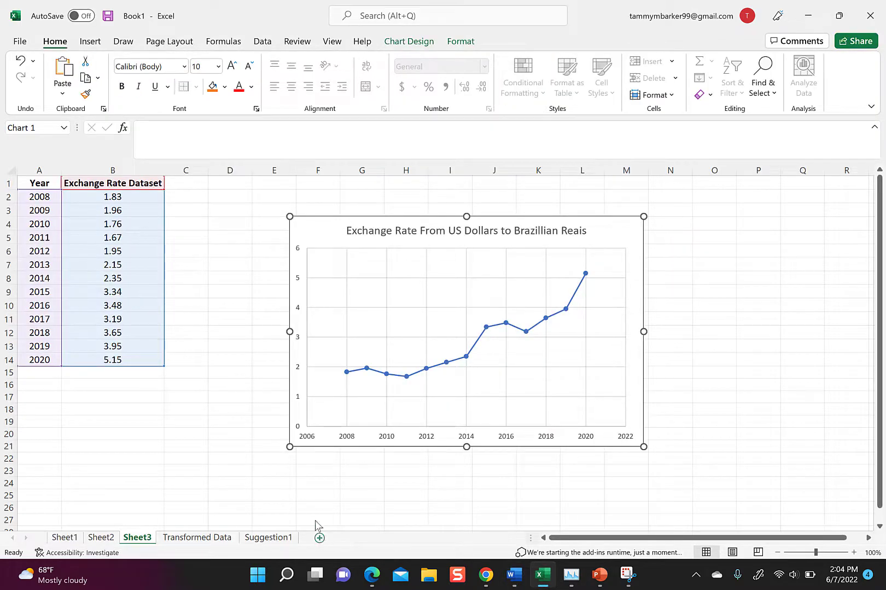
{"action": "left_click", "coordinate": [320, 537]}
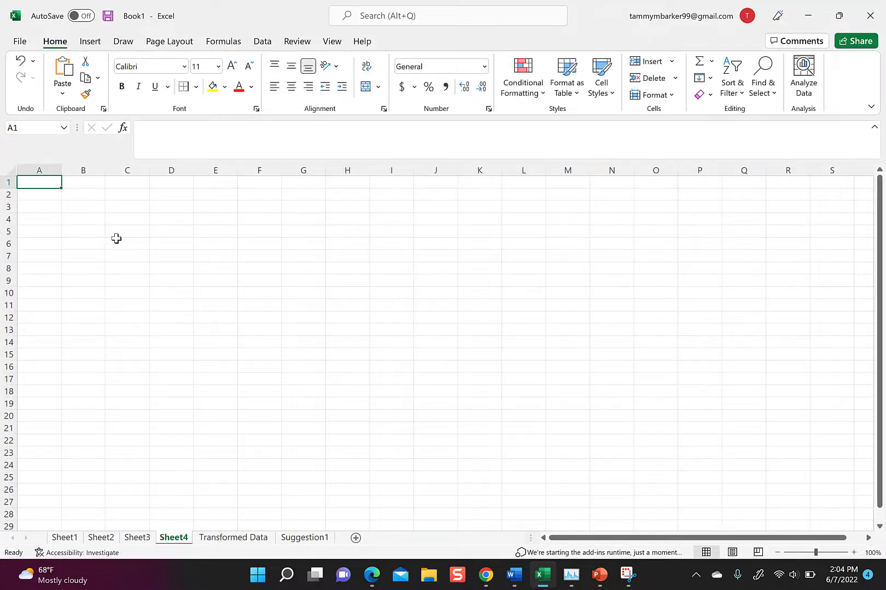
{"action": "key", "text": "ctrl+v"}
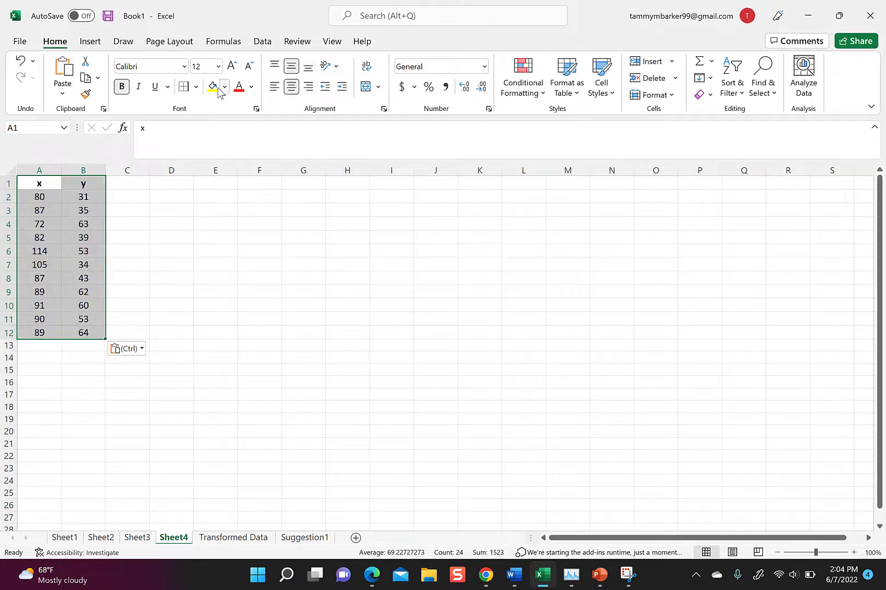
Insert the recommended Scatter chart for the x and y data in A1:B12 and enlarge it.
{"action": "left_click", "coordinate": [89, 42]}
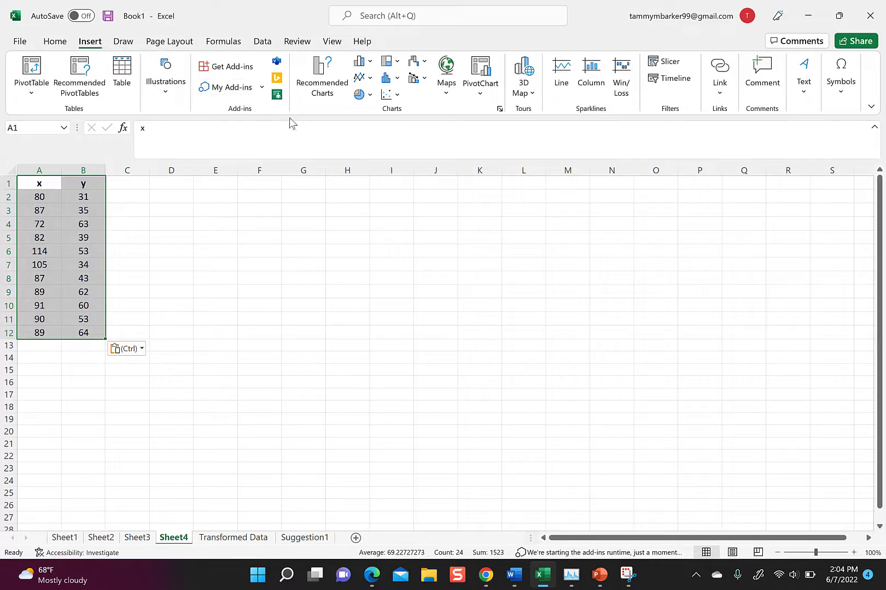
{"action": "left_click", "coordinate": [322, 79]}
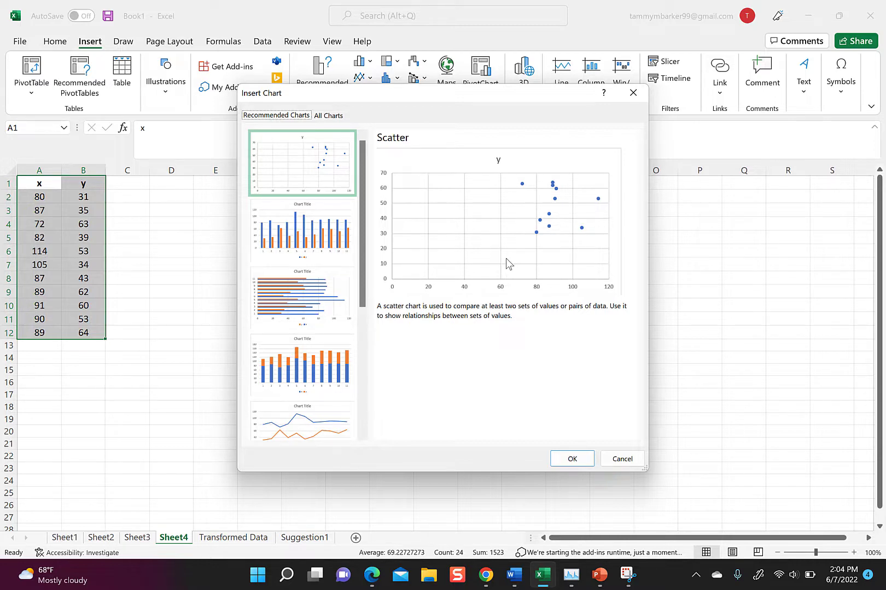
{"action": "left_click", "coordinate": [584, 455]}
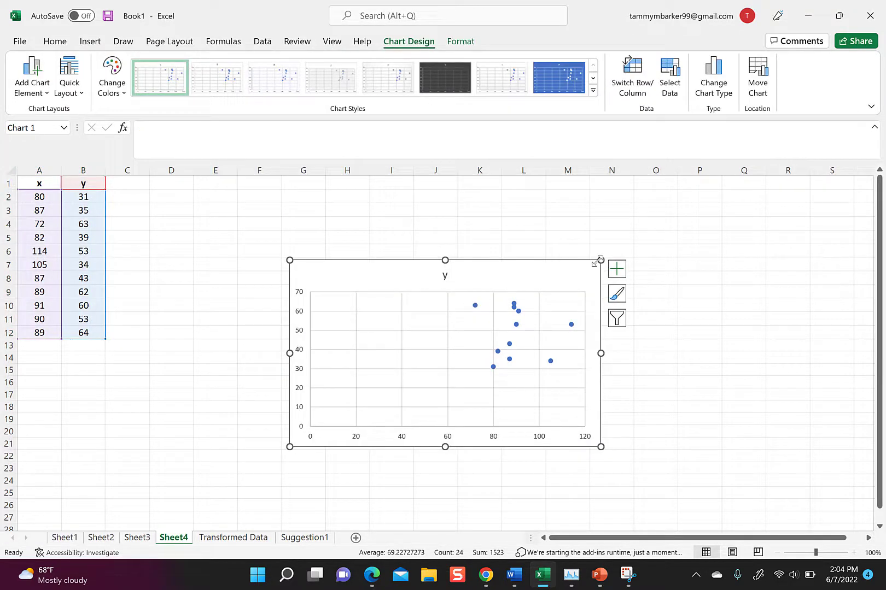
{"action": "left_click_drag", "start_coordinate": [599, 261], "coordinate": [665, 212]}
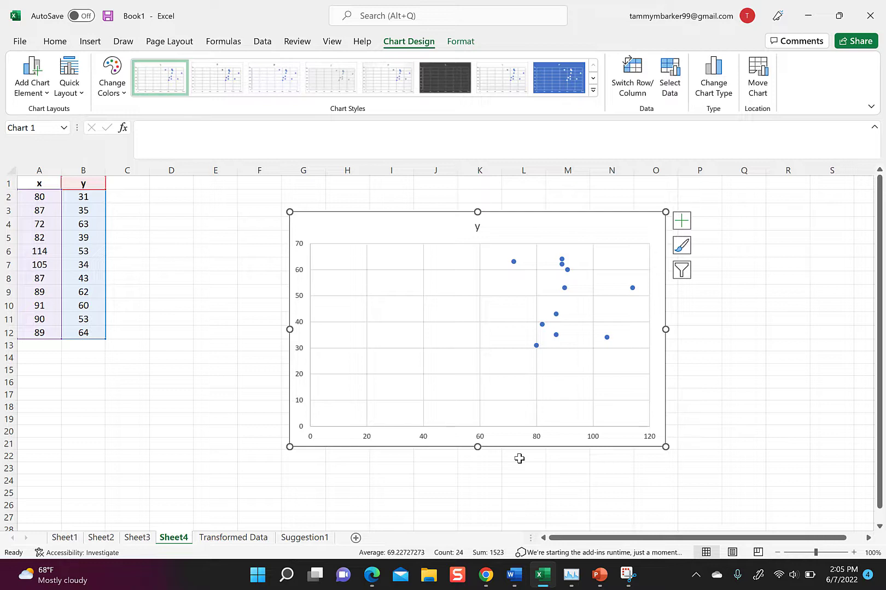
Copy the scatter plot and paste it into the Word document below item a of question 4.
{"action": "right_click", "coordinate": [317, 224]}
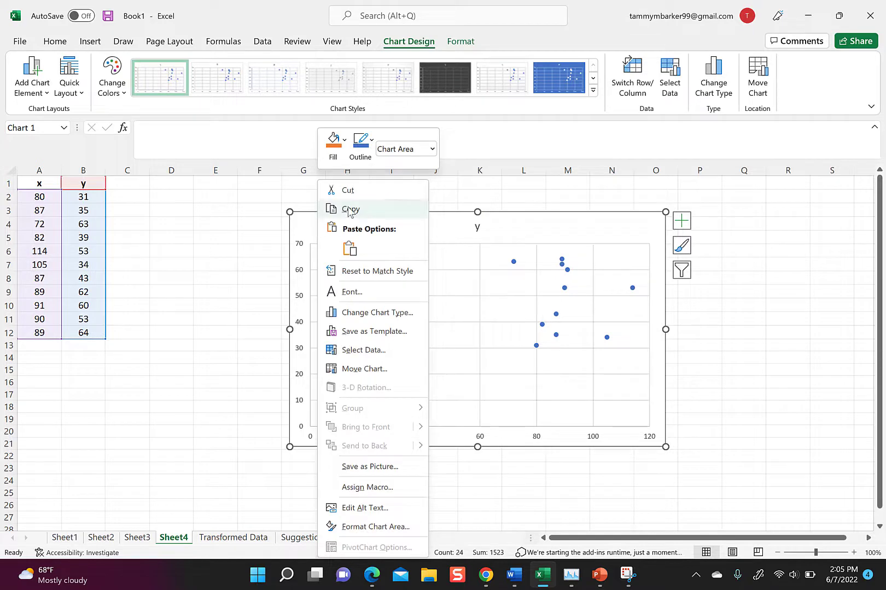
{"action": "left_click", "coordinate": [348, 209]}
{"action": "key", "text": "alt+Tab"}
{"action": "key", "text": "ctrl+v"}
{"action": "scroll", "coordinate": [544, 388], "scroll_direction": "down", "scroll_amount": 2}
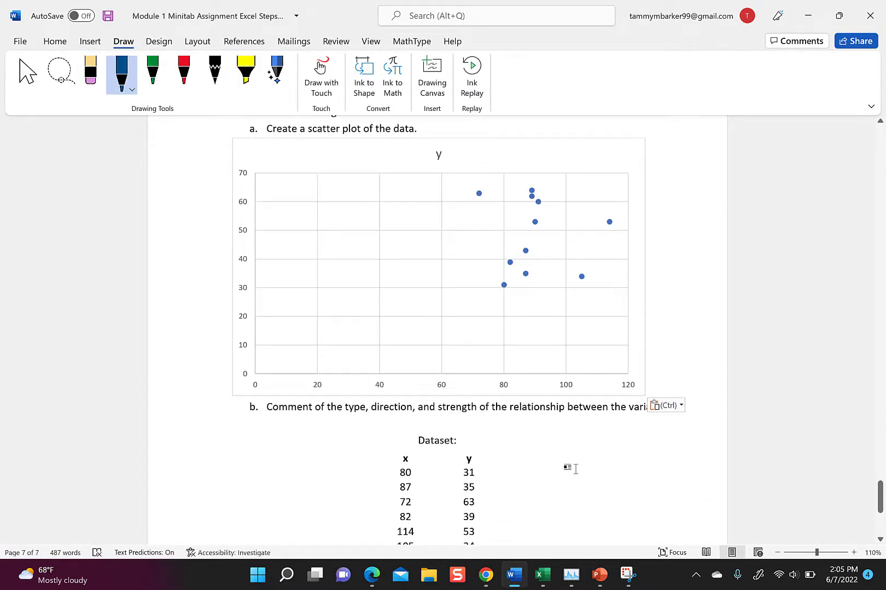
{"action": "scroll", "coordinate": [575, 469], "scroll_direction": "down", "scroll_amount": 1}
{"action": "scroll", "coordinate": [575, 469], "scroll_direction": "up", "scroll_amount": 1}
Switch to the PowerPoint slide show and handwrite "positive" above the upper row of scatter plots and "negative" below the lower row.
{"action": "mouse_move", "coordinate": [604, 578]}
{"action": "left_click", "coordinate": [739, 509]}
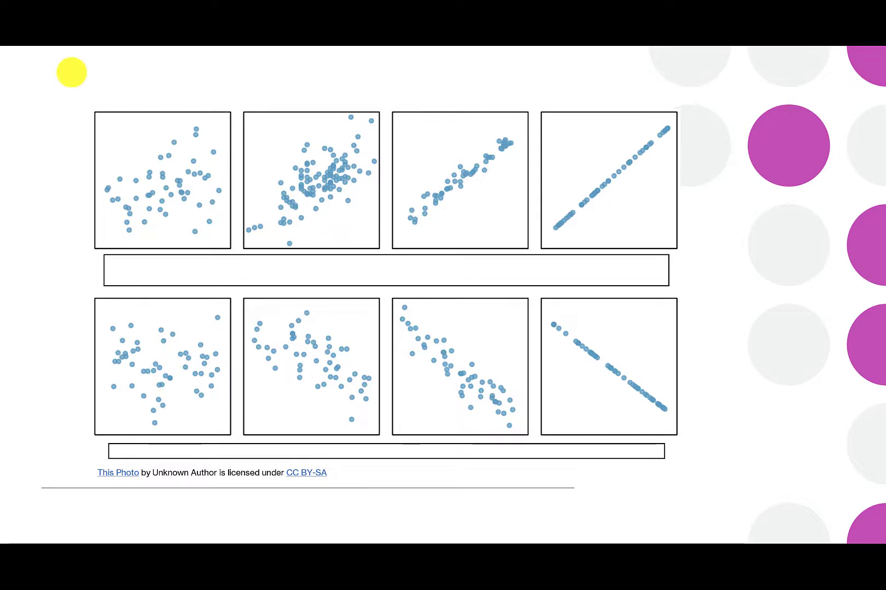
{"action": "left_click", "coordinate": [60, 530]}
{"action": "left_click", "coordinate": [22, 502]}
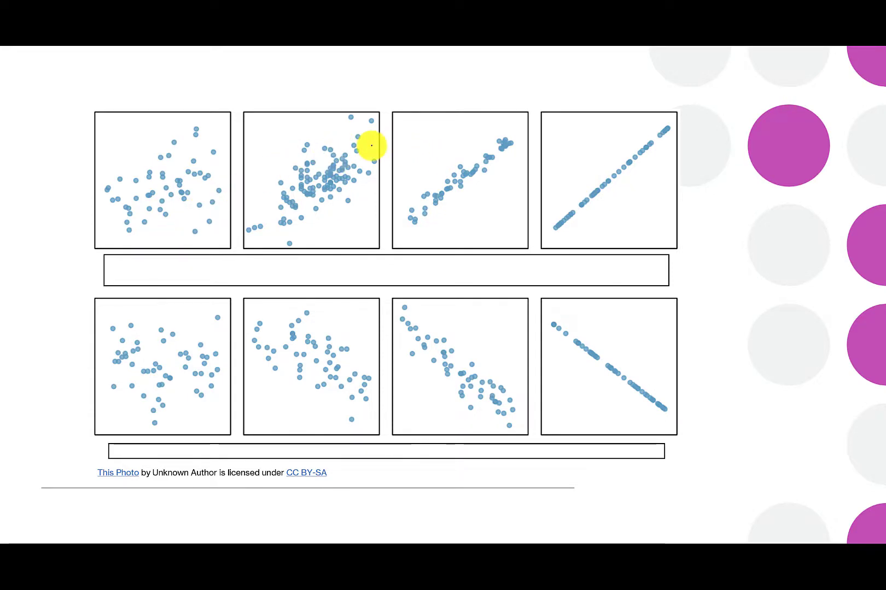
{"action": "mouse_move", "coordinate": [267, 69]}
{"action": "left_mouse_down"}
{"action": "mouse_move", "coordinate": [267, 100]}
{"action": "mouse_move", "coordinate": [299, 71]}
{"action": "mouse_move", "coordinate": [307, 82]}
{"action": "mouse_move", "coordinate": [330, 79]}
{"action": "mouse_move", "coordinate": [362, 63]}
{"action": "left_mouse_up"}
{"action": "left_click", "coordinate": [329, 64]}
{"action": "mouse_move", "coordinate": [351, 57]}
{"action": "left_mouse_down"}
{"action": "mouse_move", "coordinate": [354, 74]}
{"action": "mouse_move", "coordinate": [363, 73]}
{"action": "left_mouse_up"}
{"action": "mouse_move", "coordinate": [373, 64]}
{"action": "left_mouse_down"}
{"action": "mouse_move", "coordinate": [395, 59]}
{"action": "mouse_move", "coordinate": [406, 72]}
{"action": "left_mouse_up"}
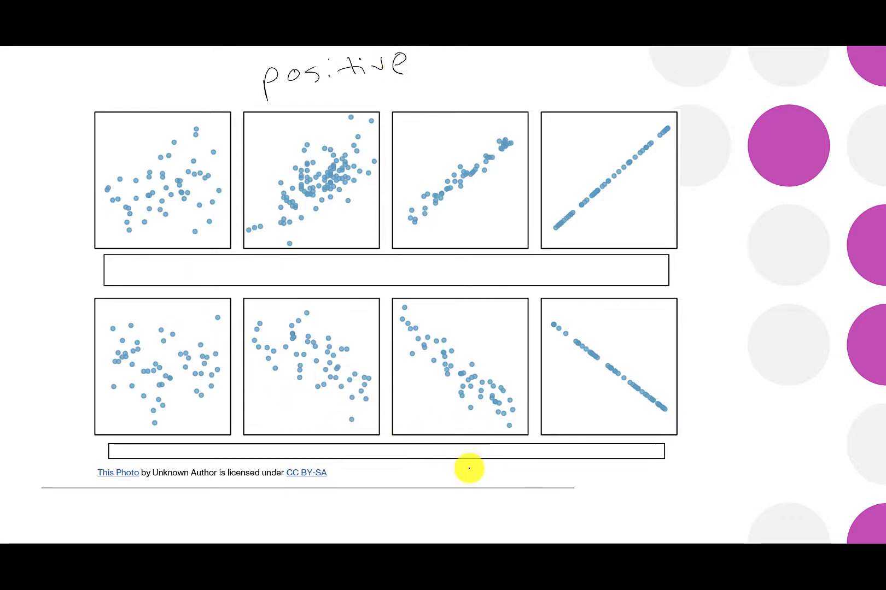
{"action": "mouse_move", "coordinate": [468, 468]}
{"action": "left_mouse_down"}
{"action": "mouse_move", "coordinate": [486, 480]}
{"action": "mouse_move", "coordinate": [516, 472]}
{"action": "mouse_move", "coordinate": [525, 496]}
{"action": "mouse_move", "coordinate": [545, 470]}
{"action": "mouse_move", "coordinate": [585, 471]}
{"action": "mouse_move", "coordinate": [558, 454]}
{"action": "left_mouse_up"}
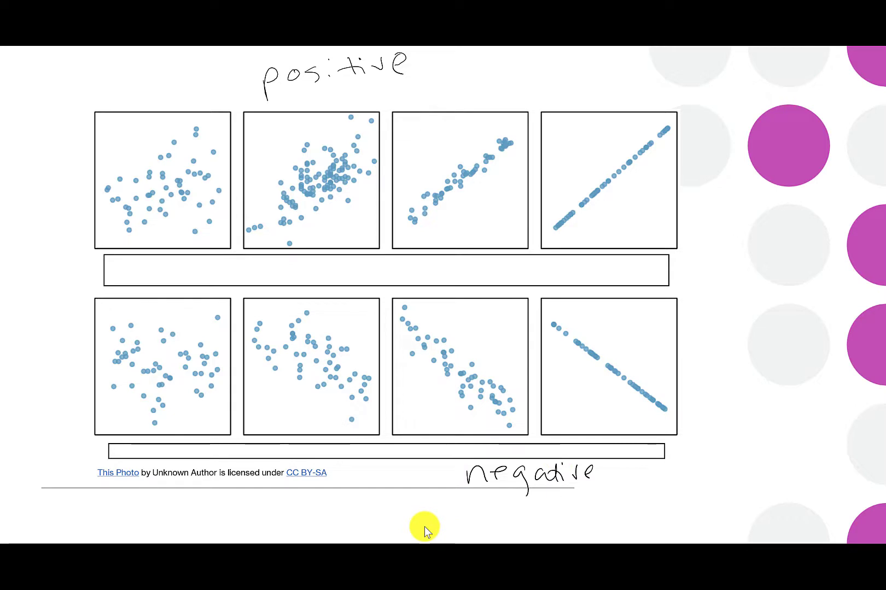
Handwrite "no", "weak", "strong" and "perfect" between the two plot rows, one per column, and draw arrows from "no" to its two plots.
{"action": "left_click_drag", "start_coordinate": [116, 265], "coordinate": [129, 271]}
{"action": "left_click_drag", "start_coordinate": [144, 258], "coordinate": [140, 257]}
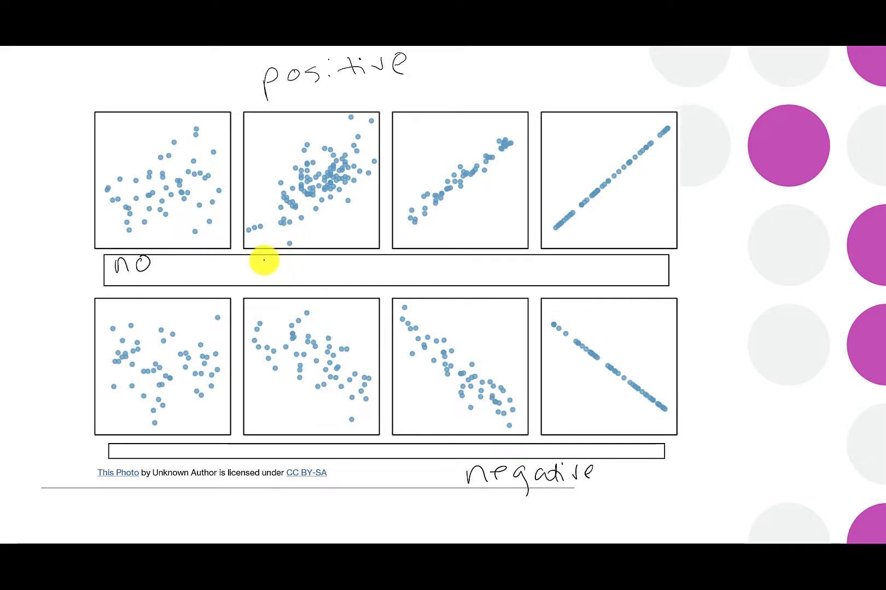
{"action": "mouse_move", "coordinate": [263, 259]}
{"action": "left_mouse_down"}
{"action": "mouse_move", "coordinate": [316, 263]}
{"action": "mouse_move", "coordinate": [330, 251]}
{"action": "mouse_move", "coordinate": [352, 275]}
{"action": "mouse_move", "coordinate": [345, 271]}
{"action": "left_mouse_up"}
{"action": "mouse_move", "coordinate": [414, 267]}
{"action": "left_mouse_down"}
{"action": "mouse_move", "coordinate": [431, 260]}
{"action": "mouse_move", "coordinate": [486, 264]}
{"action": "mouse_move", "coordinate": [492, 277]}
{"action": "left_mouse_up"}
{"action": "mouse_move", "coordinate": [553, 262]}
{"action": "left_mouse_down"}
{"action": "mouse_move", "coordinate": [558, 277]}
{"action": "mouse_move", "coordinate": [569, 262]}
{"action": "mouse_move", "coordinate": [619, 271]}
{"action": "mouse_move", "coordinate": [652, 251]}
{"action": "mouse_move", "coordinate": [663, 255]}
{"action": "left_mouse_up"}
{"action": "left_click_drag", "start_coordinate": [187, 262], "coordinate": [204, 226]}
{"action": "left_click_drag", "start_coordinate": [193, 233], "coordinate": [206, 235]}
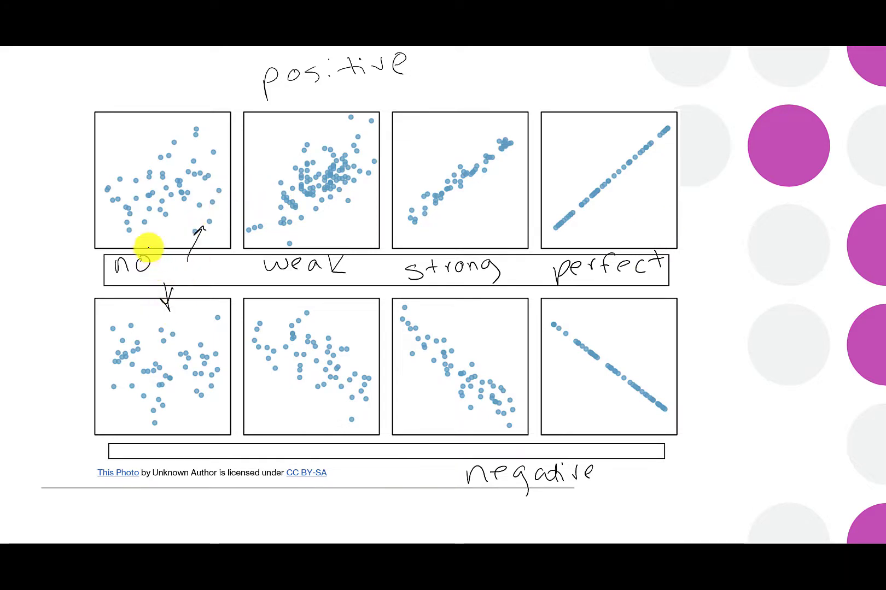
Underline the handwritten words "positive", "weak", "strong" and "perfect" with pen strokes.
{"action": "left_click_drag", "start_coordinate": [289, 276], "coordinate": [349, 276]}
{"action": "left_click_drag", "start_coordinate": [290, 109], "coordinate": [387, 99]}
{"action": "left_click_drag", "start_coordinate": [283, 284], "coordinate": [339, 281]}
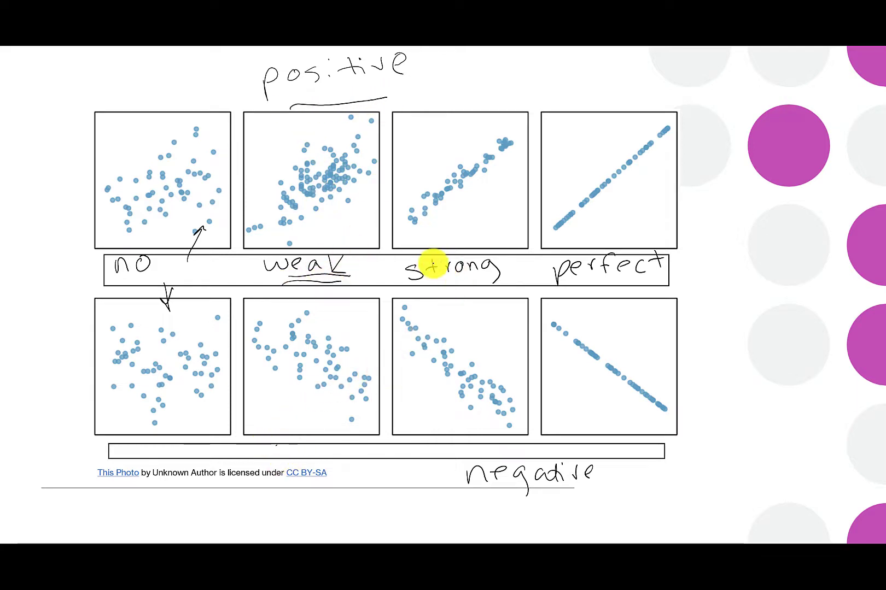
{"action": "left_click_drag", "start_coordinate": [411, 278], "coordinate": [486, 277]}
{"action": "left_click_drag", "start_coordinate": [429, 282], "coordinate": [487, 280]}
{"action": "left_click_drag", "start_coordinate": [564, 278], "coordinate": [633, 284]}
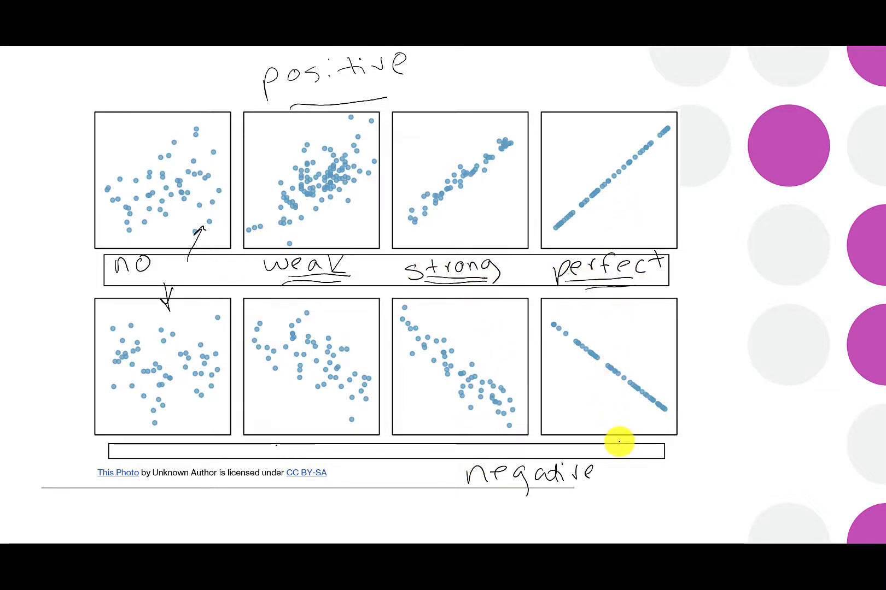